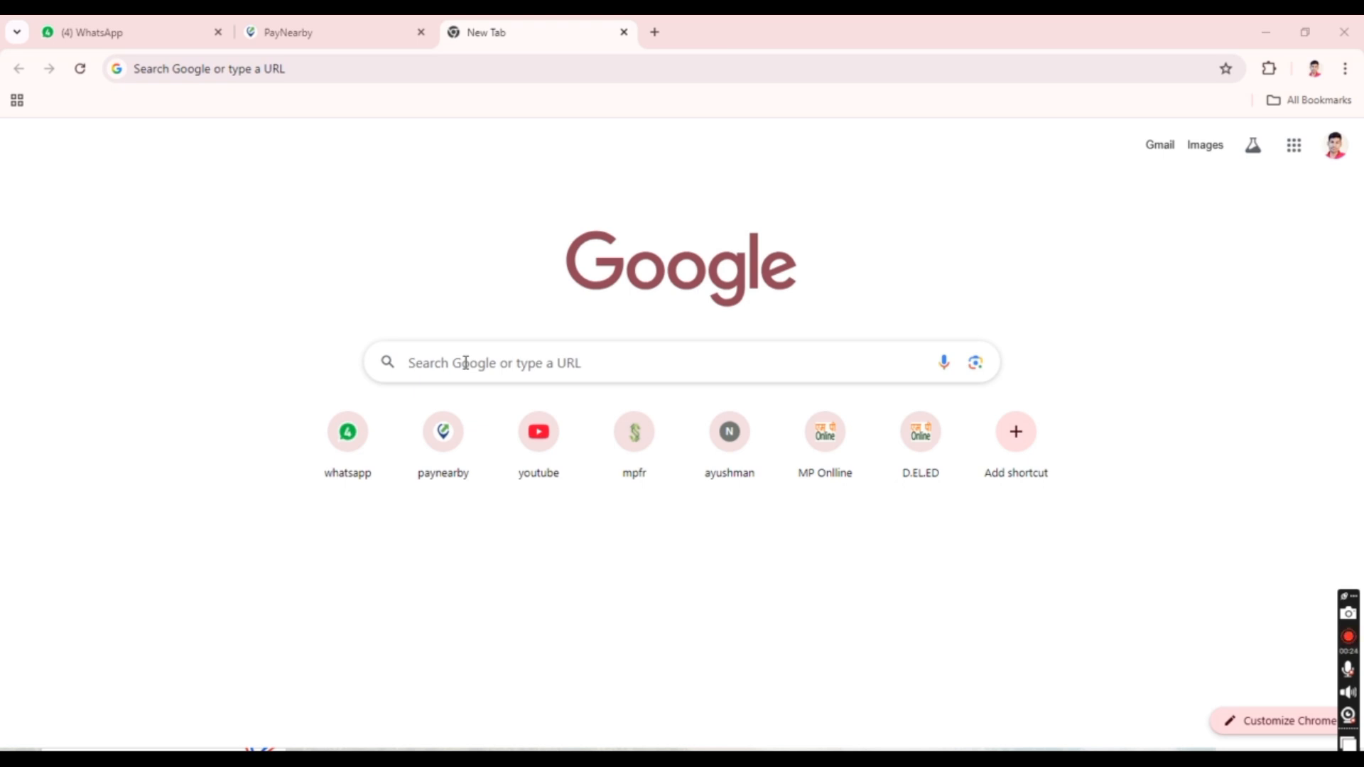
Search the web for "nvs" and open the Navodaya Vidyalaya Samiti website from the results.
{"action": "left_click", "coordinate": [466, 363]}
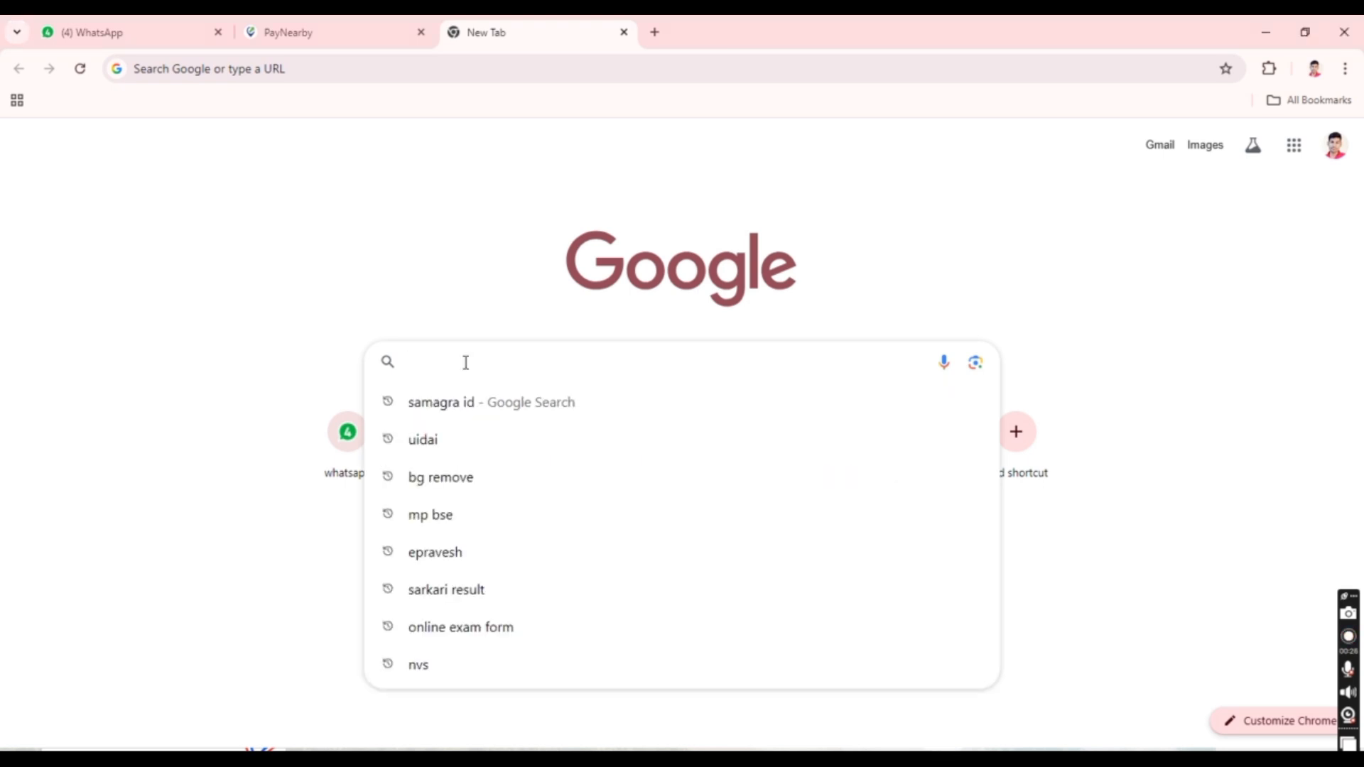
{"action": "type", "text": "nvs"}
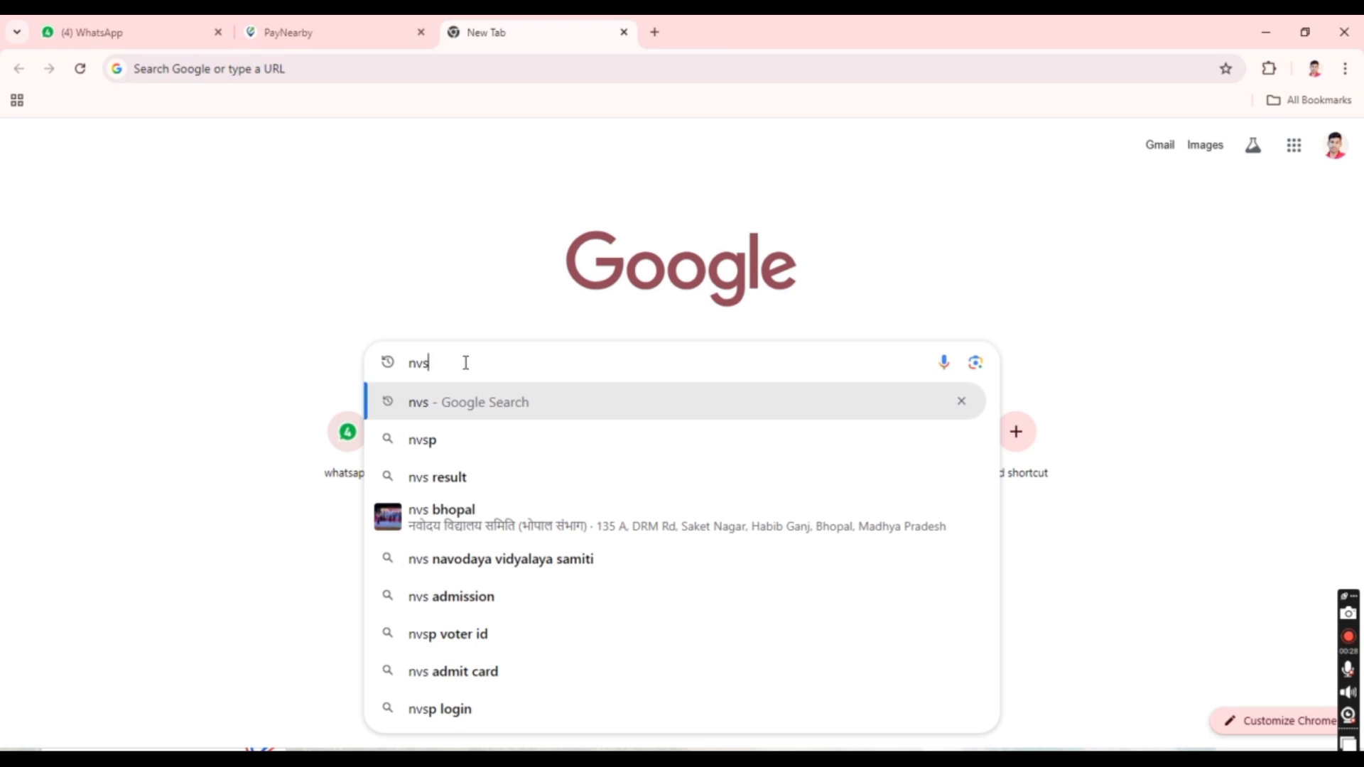
{"action": "key", "text": "Return"}
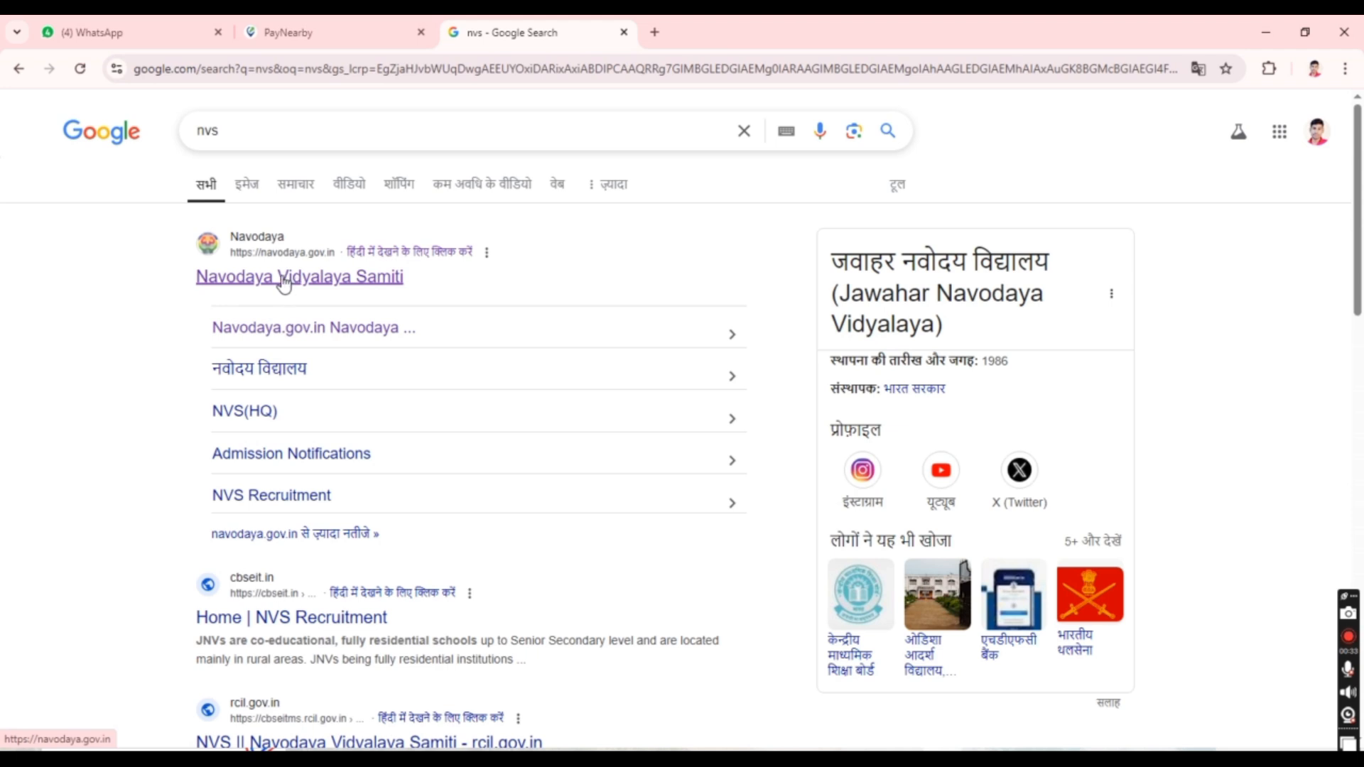
{"action": "left_click", "coordinate": [285, 282]}
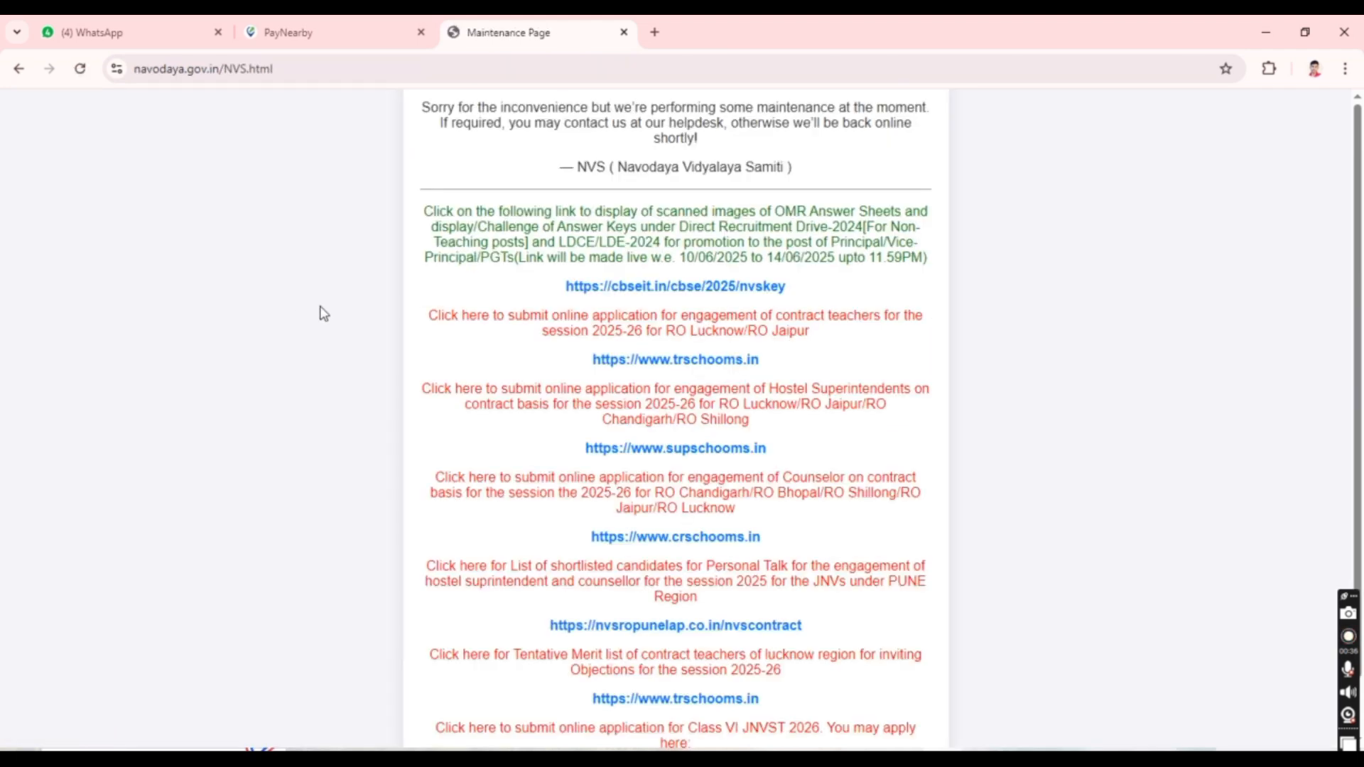
Follow the Class VI JNVST 2026 application link to cbseitms.rcil.gov.in/nvs and open the registration for Class VI JNVST (2026-27).
{"action": "scroll", "coordinate": [710, 334], "scroll_direction": "down", "scroll_amount": 2}
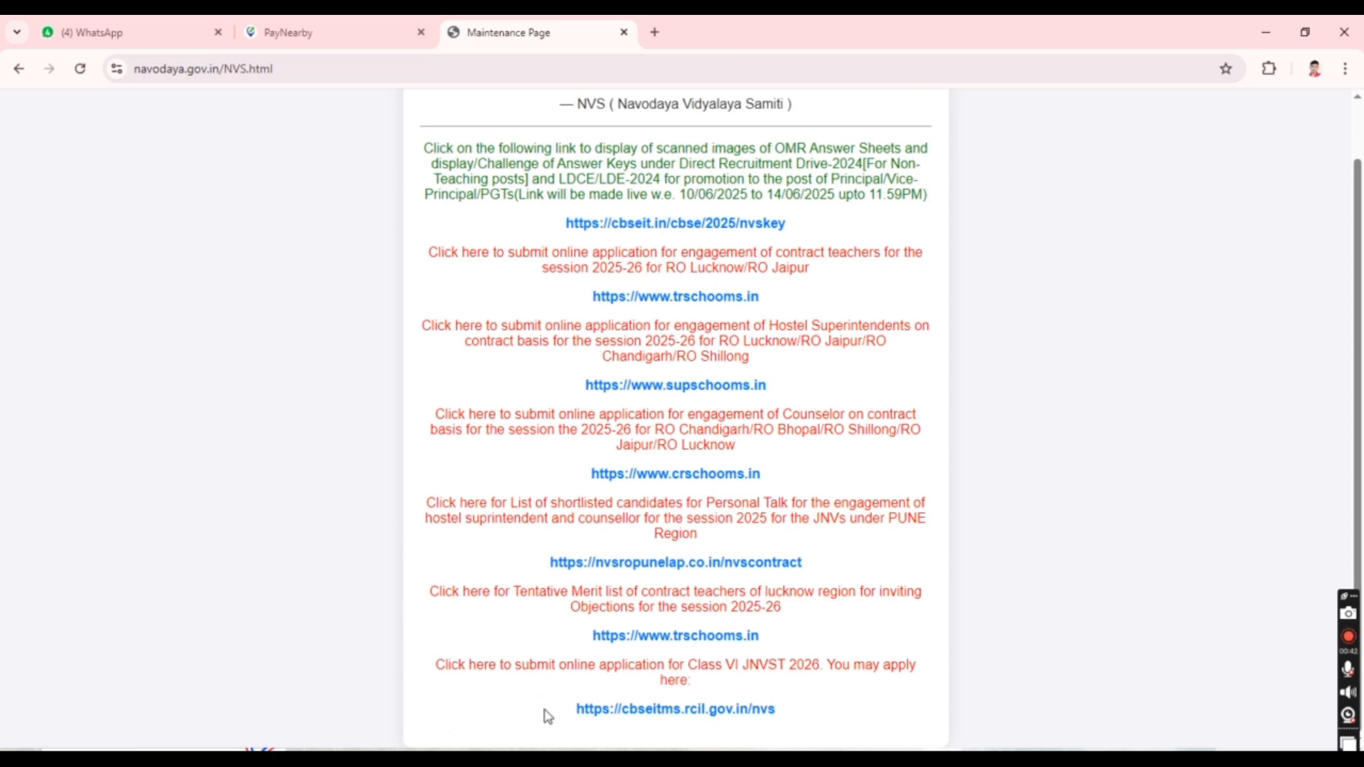
{"action": "left_click_drag", "start_coordinate": [442, 664], "coordinate": [780, 668]}
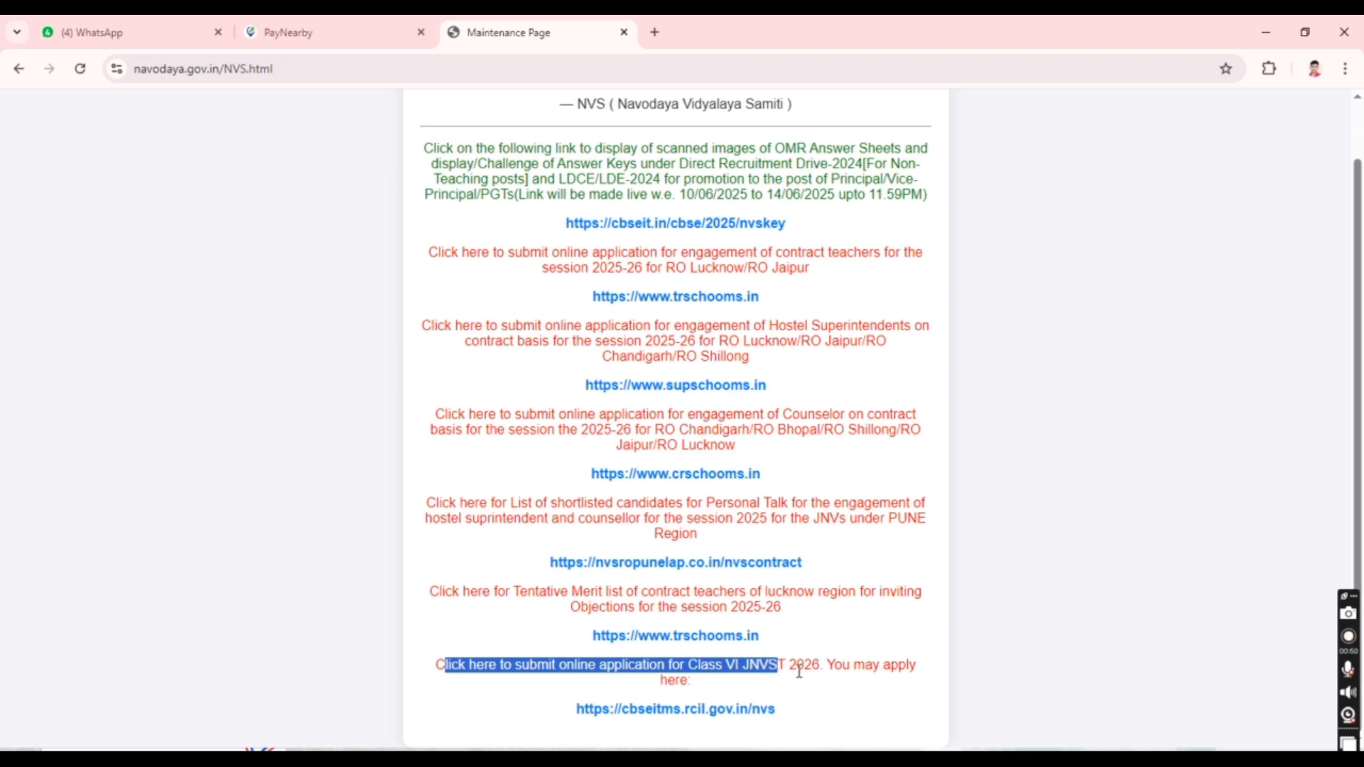
{"action": "left_click_drag", "start_coordinate": [790, 668], "coordinate": [858, 684]}
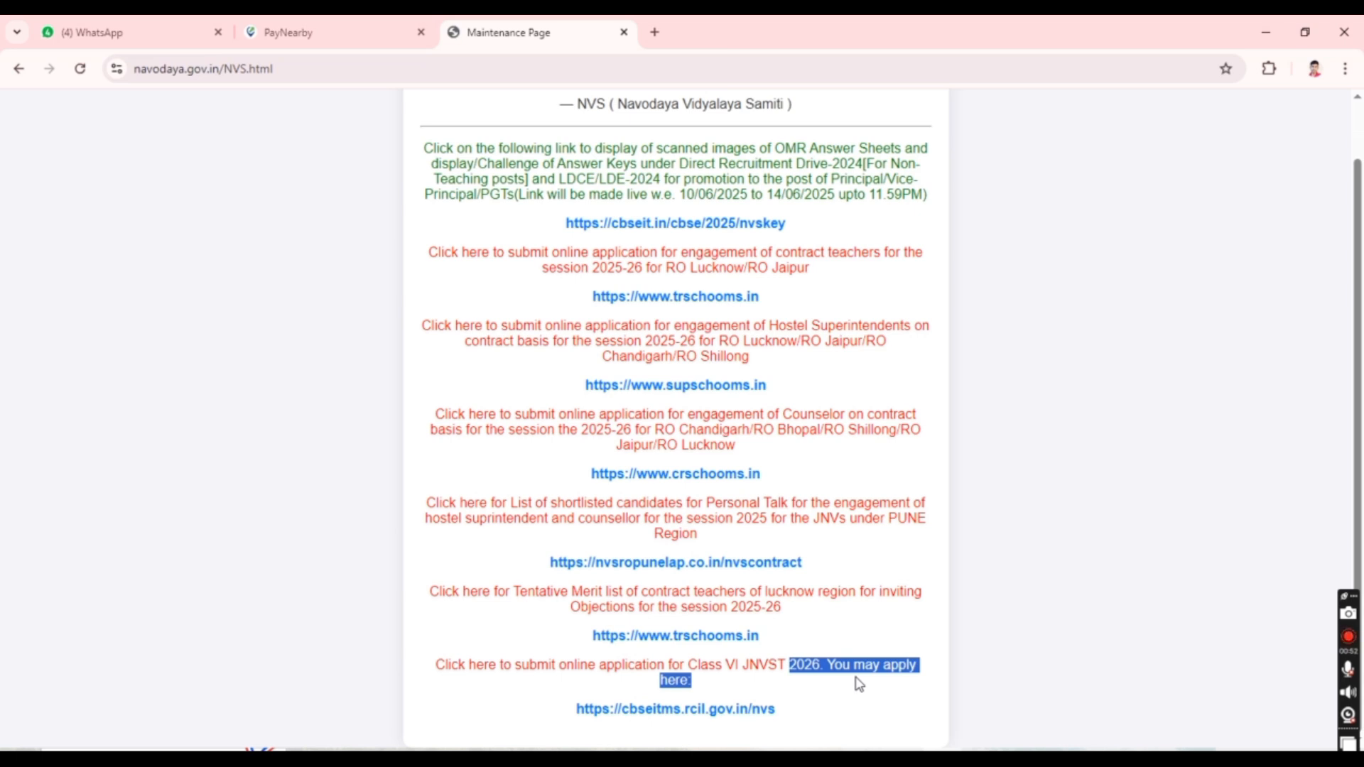
{"action": "left_click", "coordinate": [665, 680]}
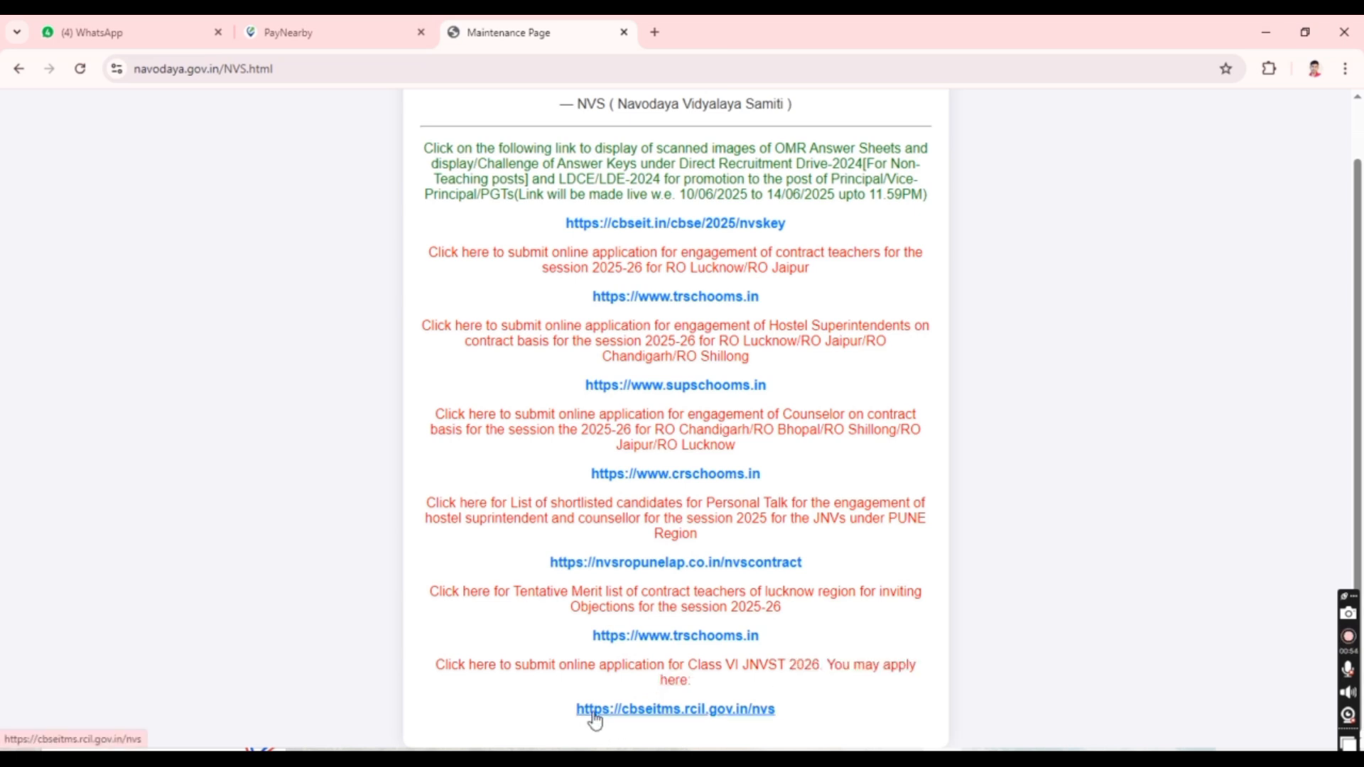
{"action": "left_click", "coordinate": [665, 711]}
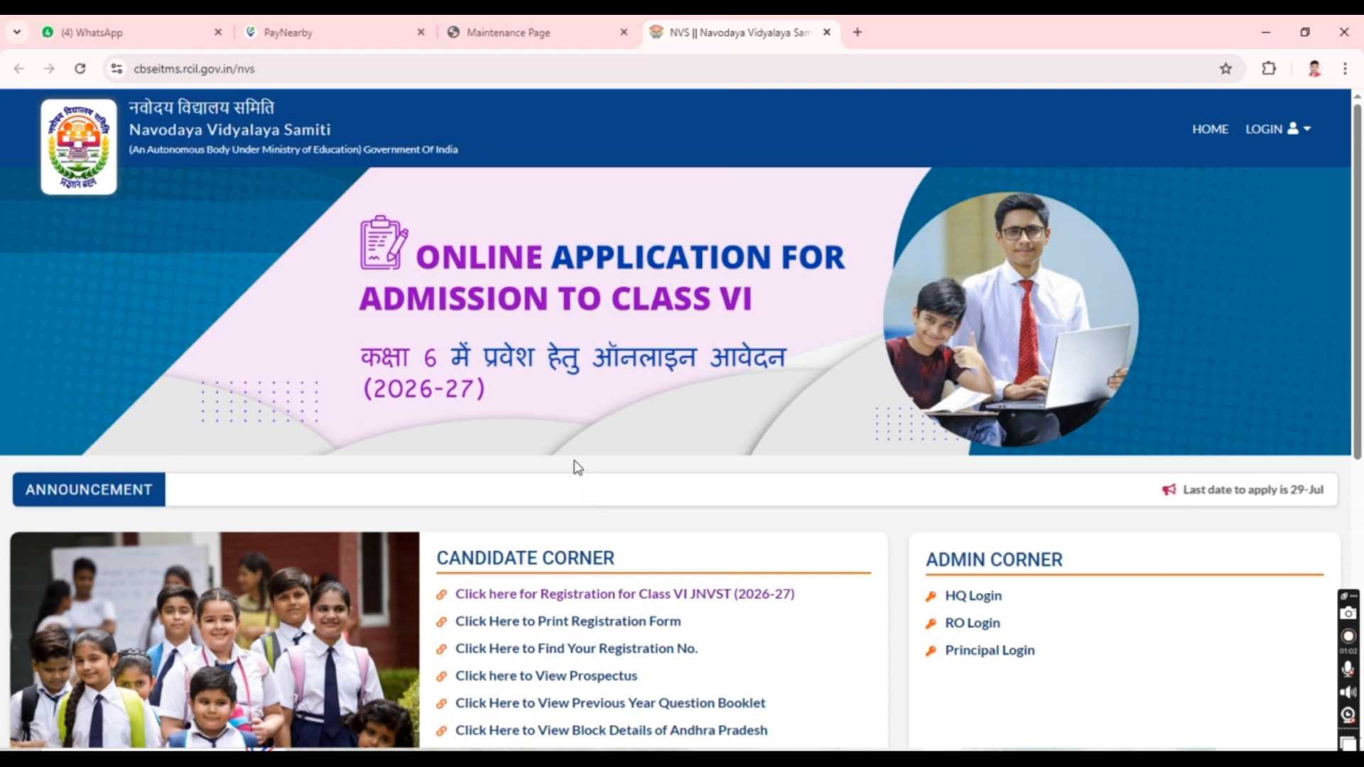
{"action": "scroll", "coordinate": [574, 466], "scroll_direction": "down", "scroll_amount": 5}
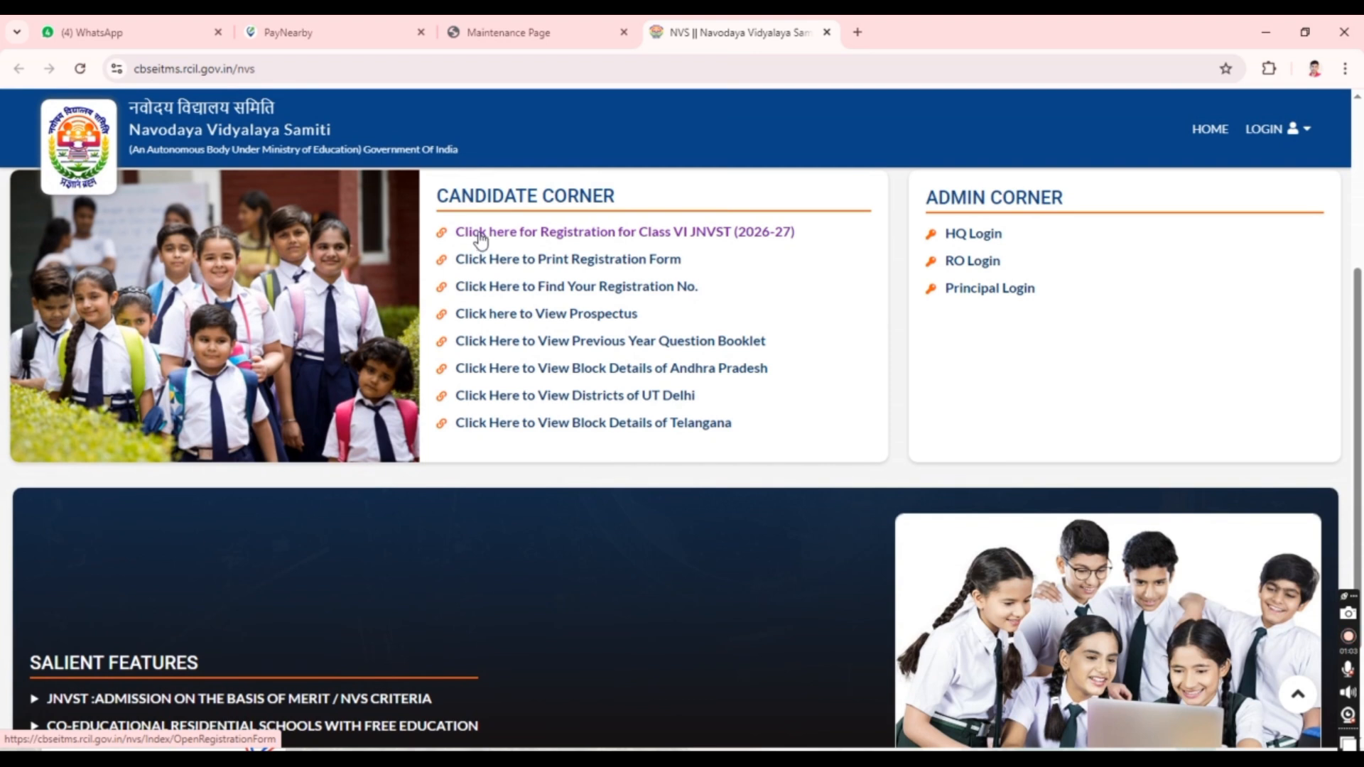
{"action": "left_click", "coordinate": [686, 234]}
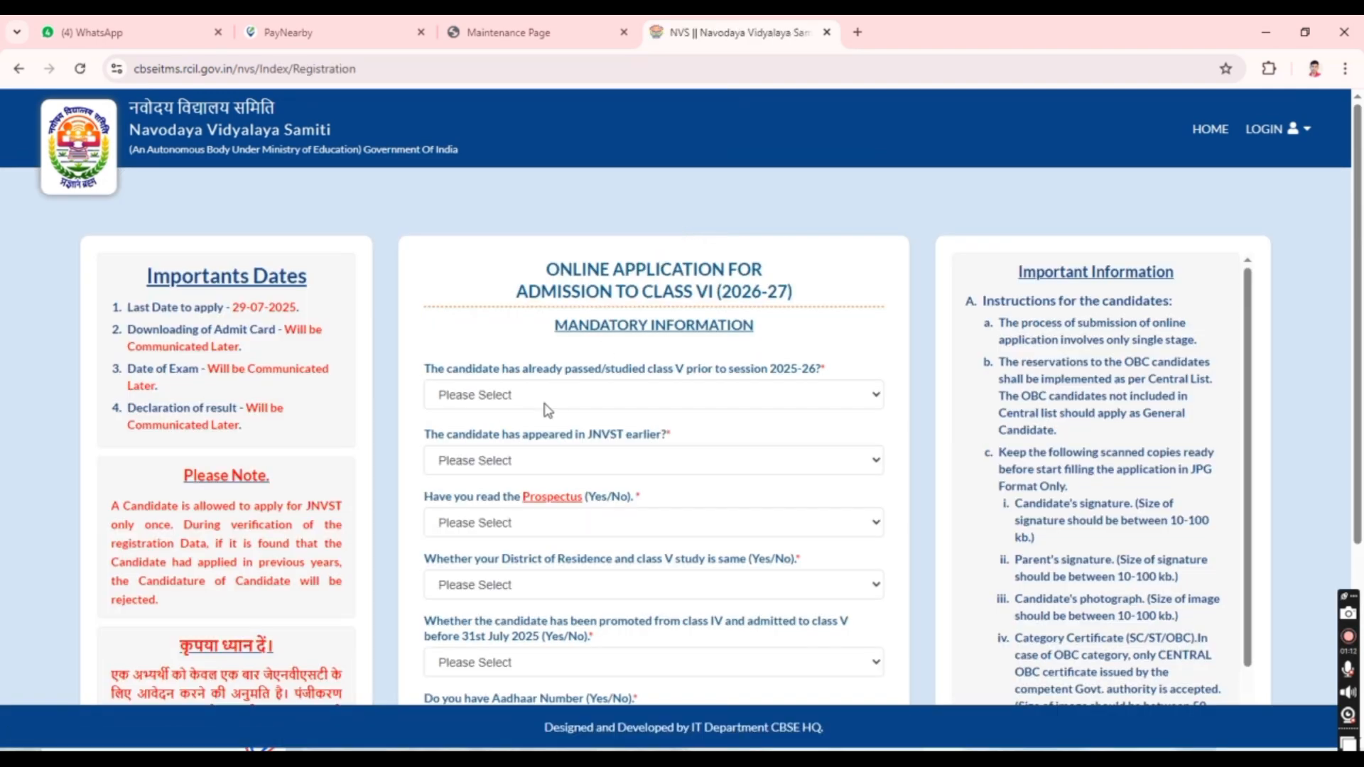
Answer No to having passed or studied class V before session 2025-26 and No to having appeared in JNVST earlier.
{"action": "scroll", "coordinate": [547, 410], "scroll_direction": "down", "scroll_amount": 2}
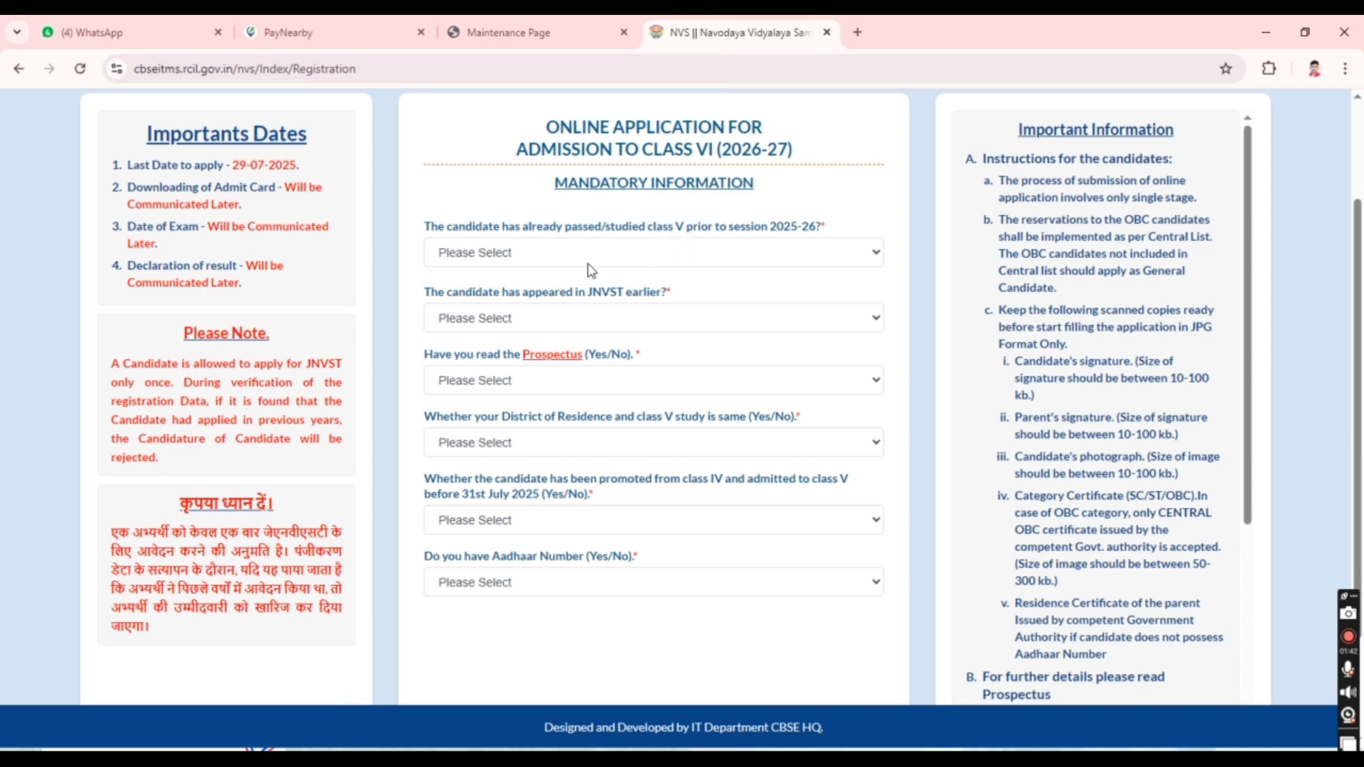
{"action": "left_click", "coordinate": [554, 255]}
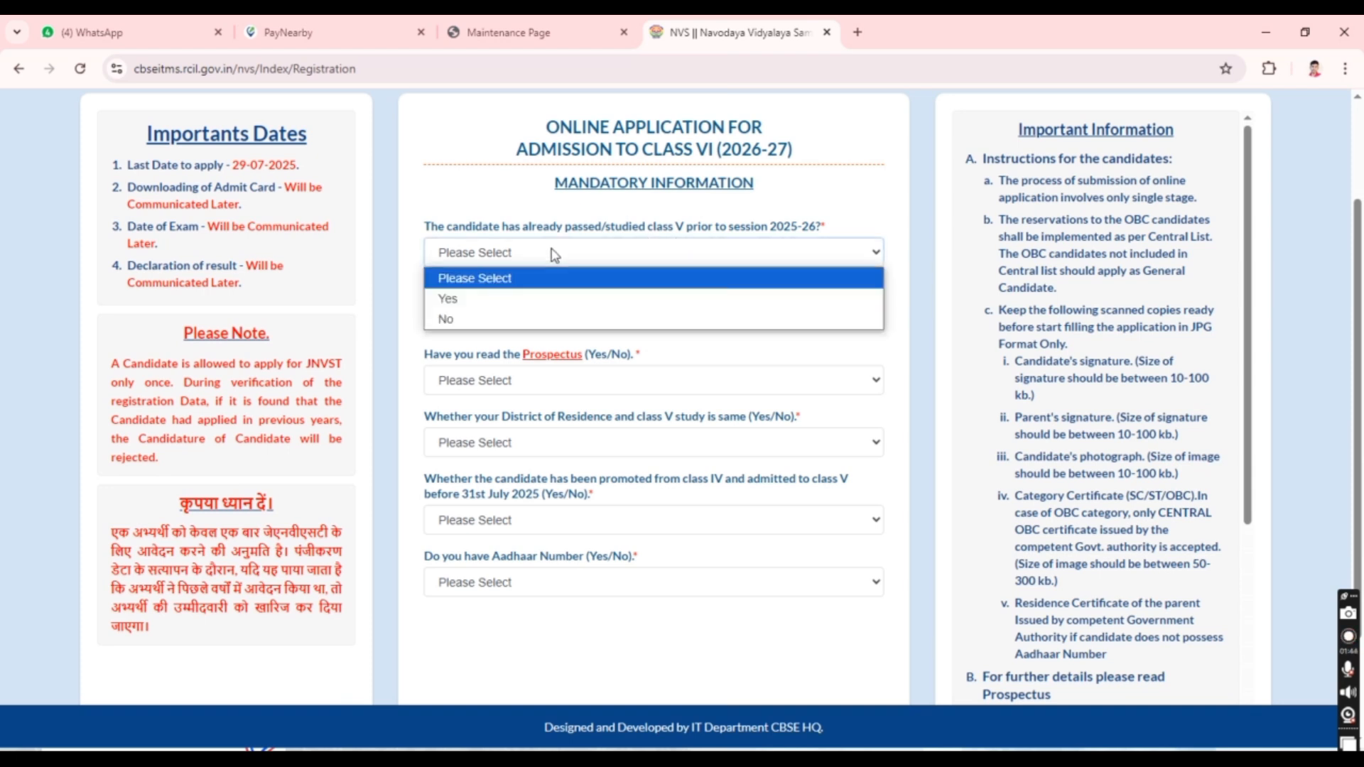
{"action": "left_click", "coordinate": [462, 298]}
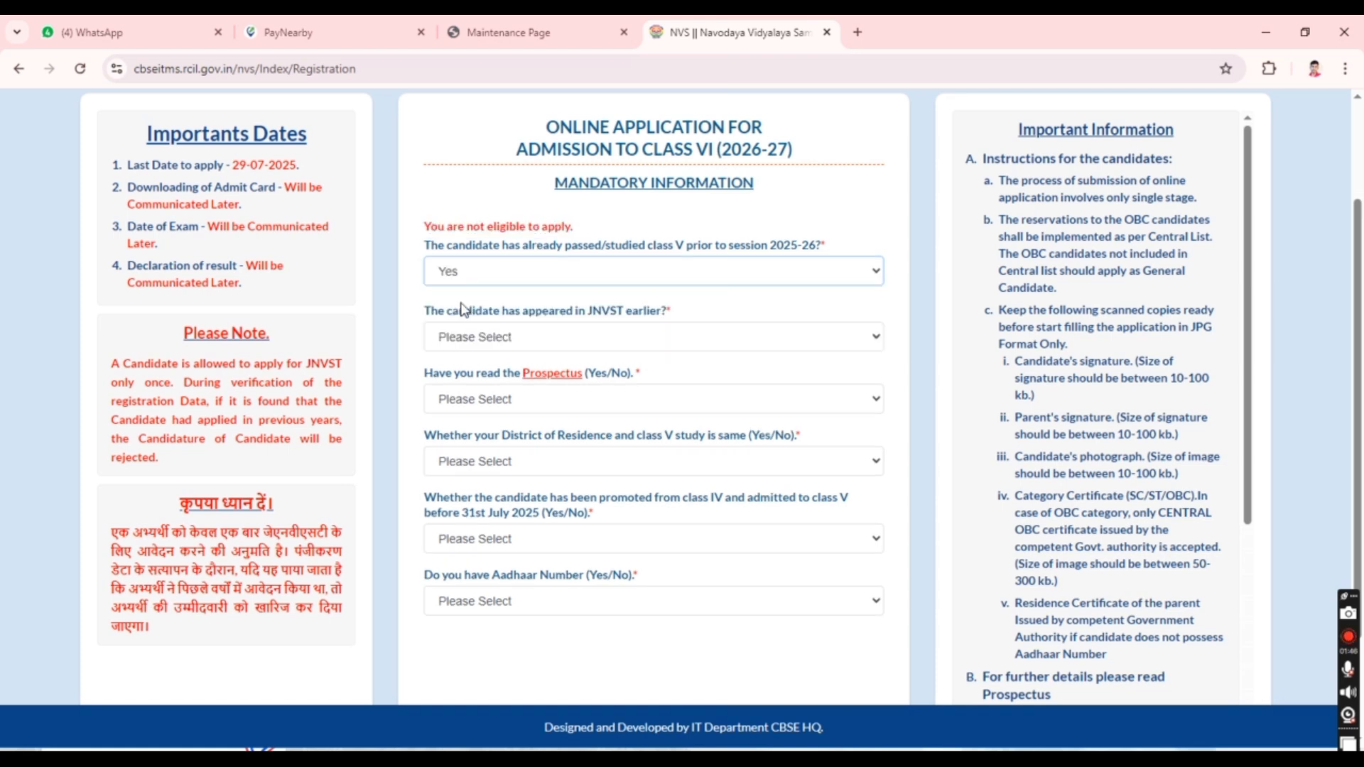
{"action": "left_click", "coordinate": [469, 269]}
{"action": "left_click", "coordinate": [474, 338]}
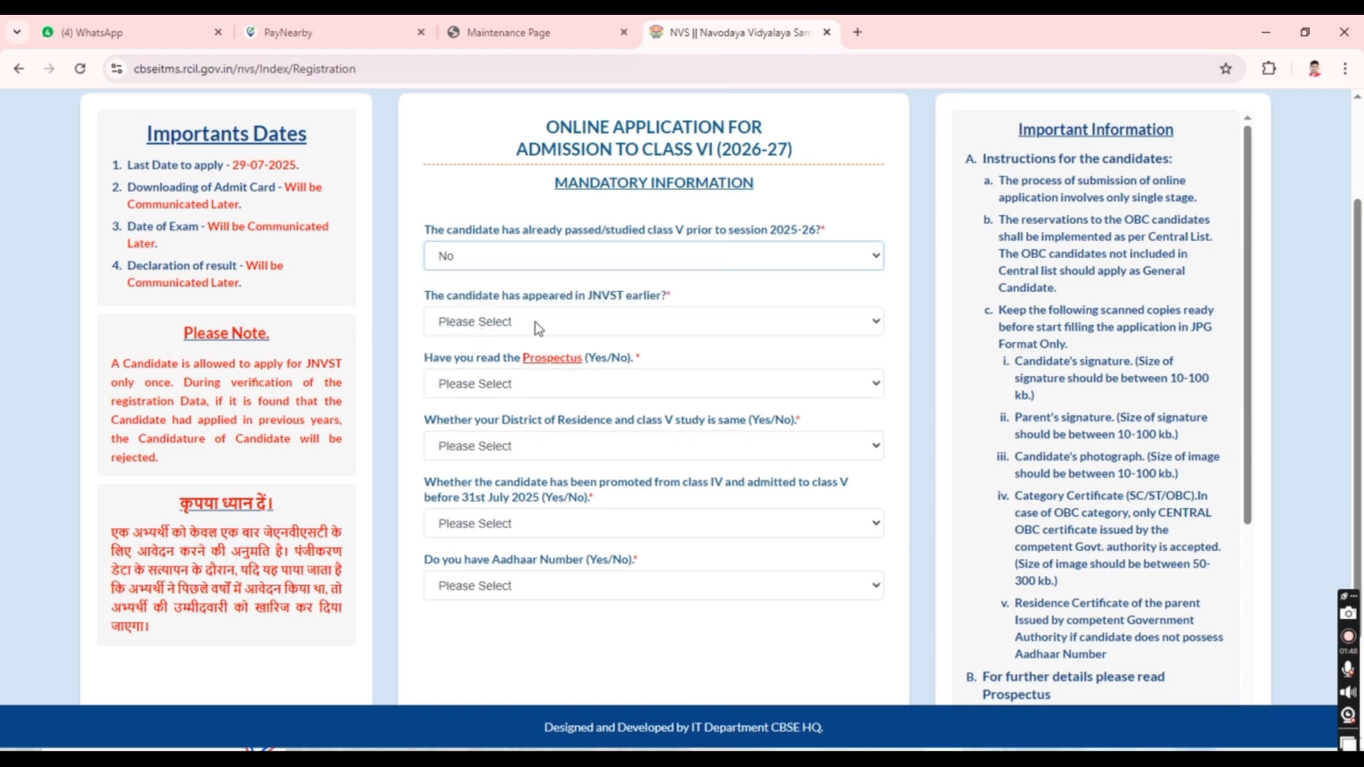
{"action": "left_click", "coordinate": [490, 328]}
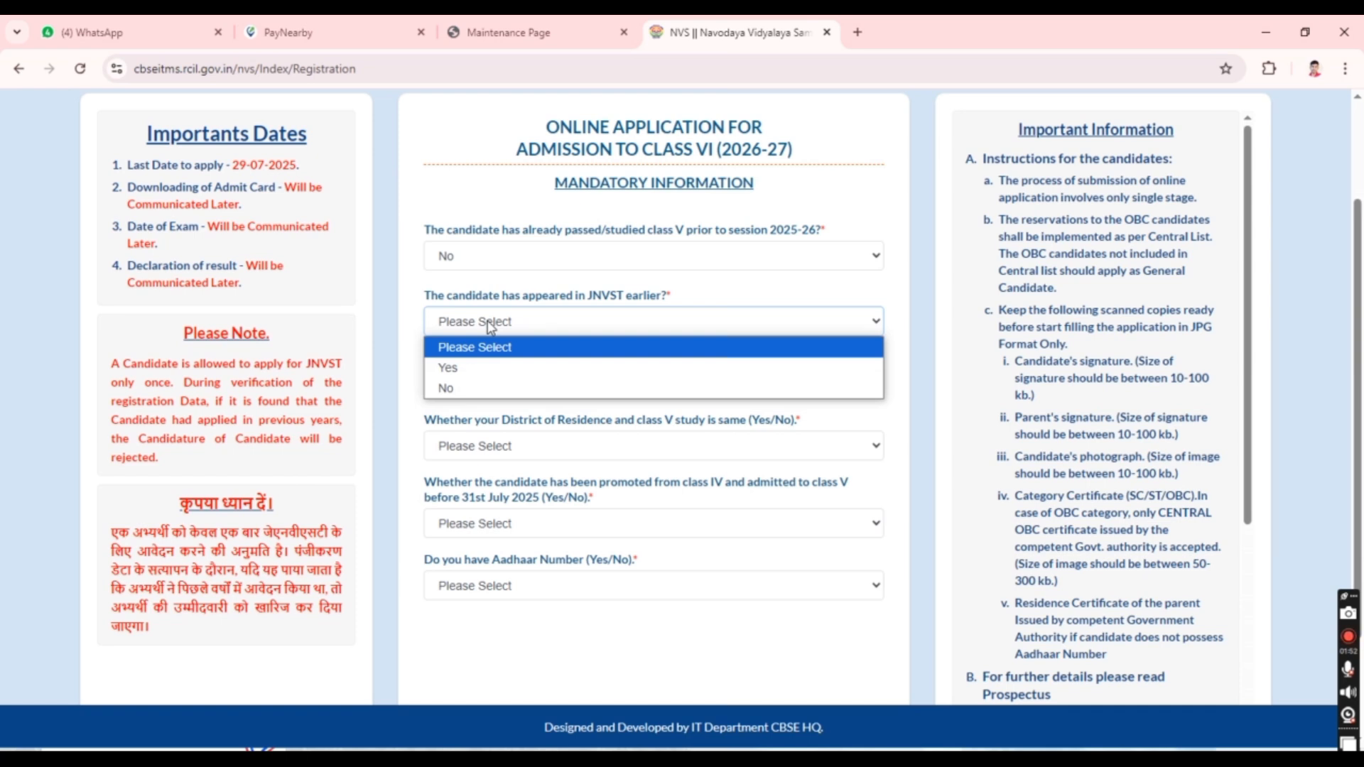
{"action": "left_click", "coordinate": [467, 388]}
Answer Yes to having read the prospectus and Yes to the district of residence and class V study being the same.
{"action": "scroll", "coordinate": [489, 355], "scroll_direction": "down", "scroll_amount": 1}
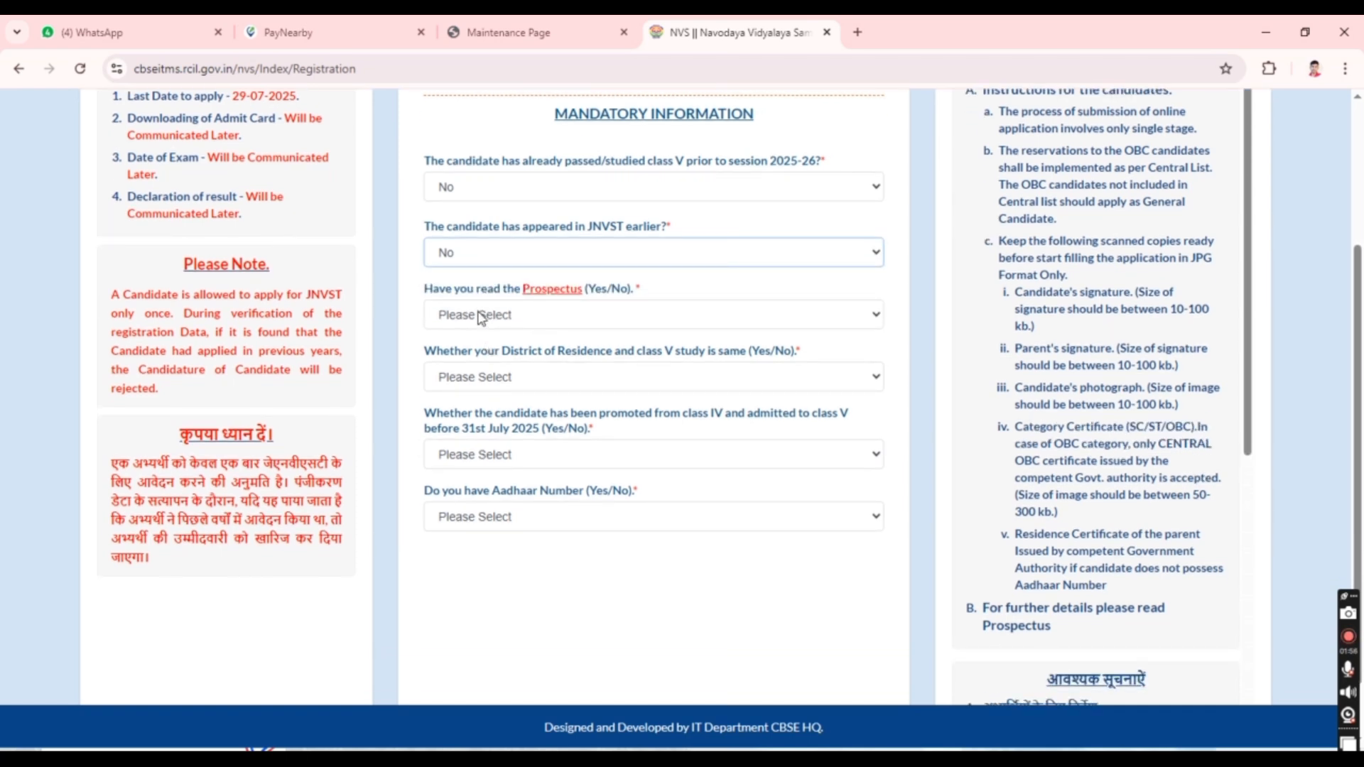
{"action": "left_click", "coordinate": [480, 316]}
{"action": "left_click", "coordinate": [473, 362]}
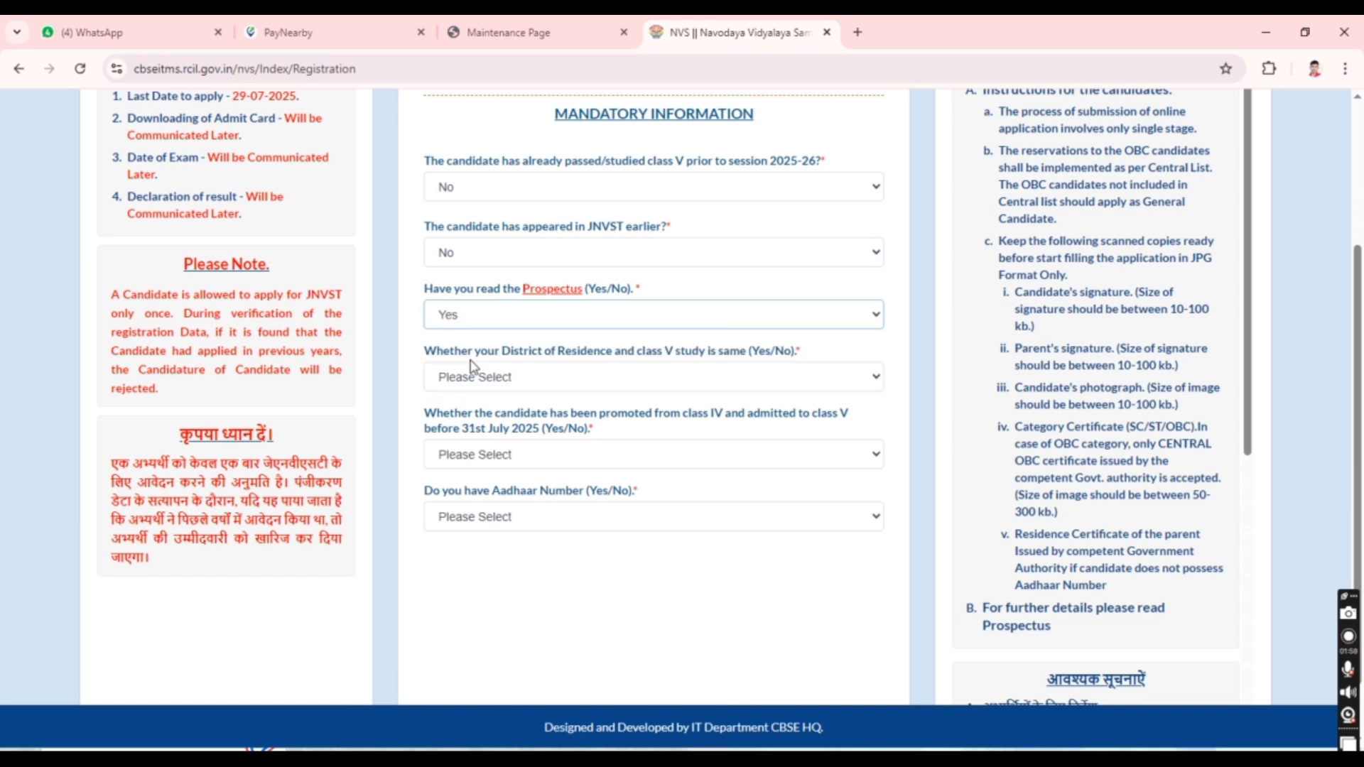
{"action": "left_click", "coordinate": [503, 378]}
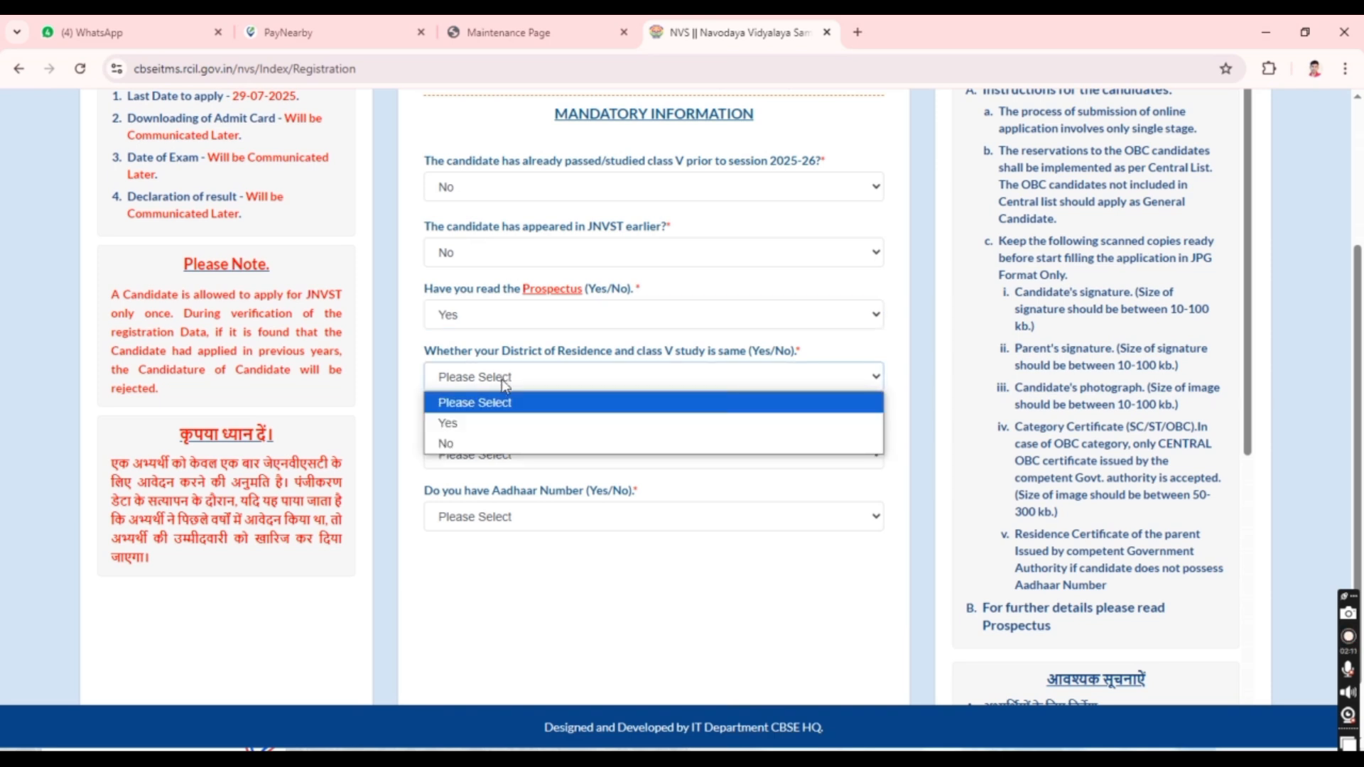
{"action": "left_click", "coordinate": [479, 442]}
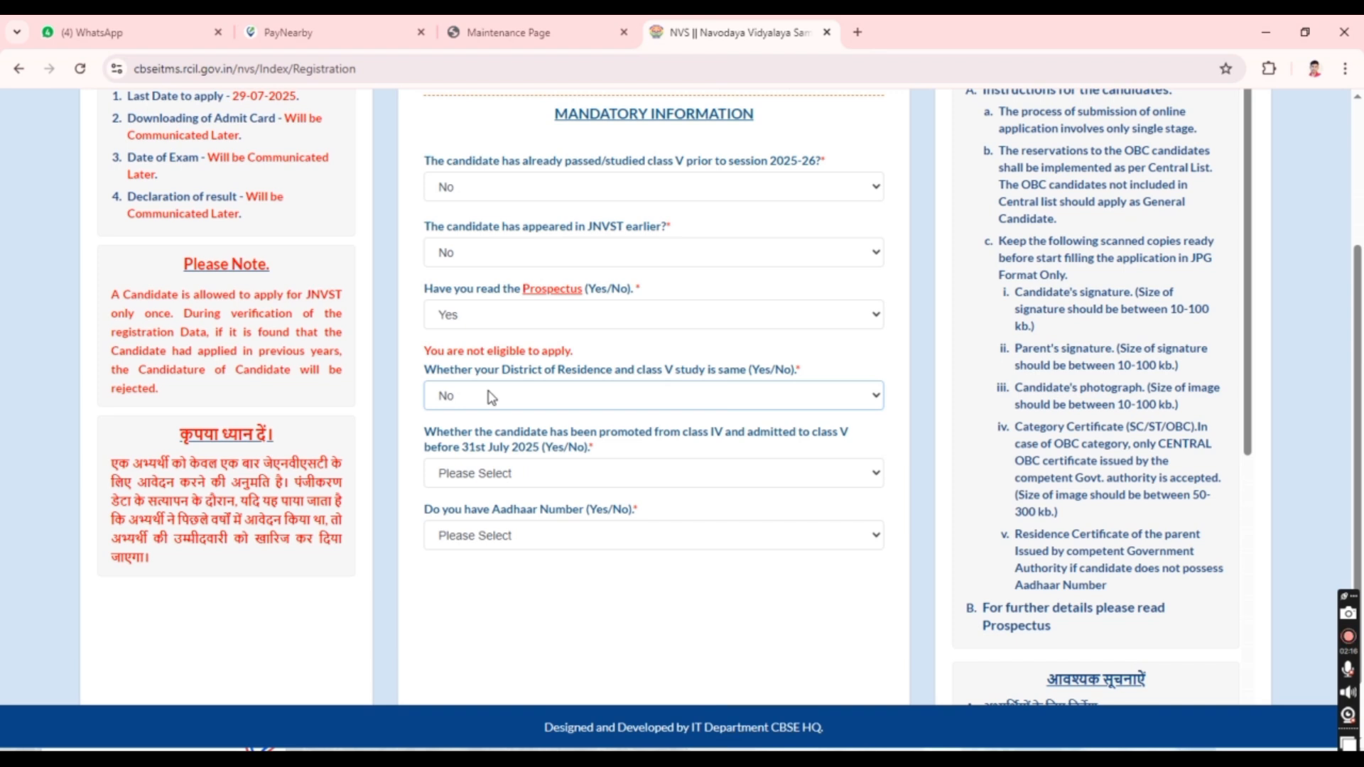
{"action": "left_click", "coordinate": [492, 397]}
{"action": "left_click", "coordinate": [480, 442]}
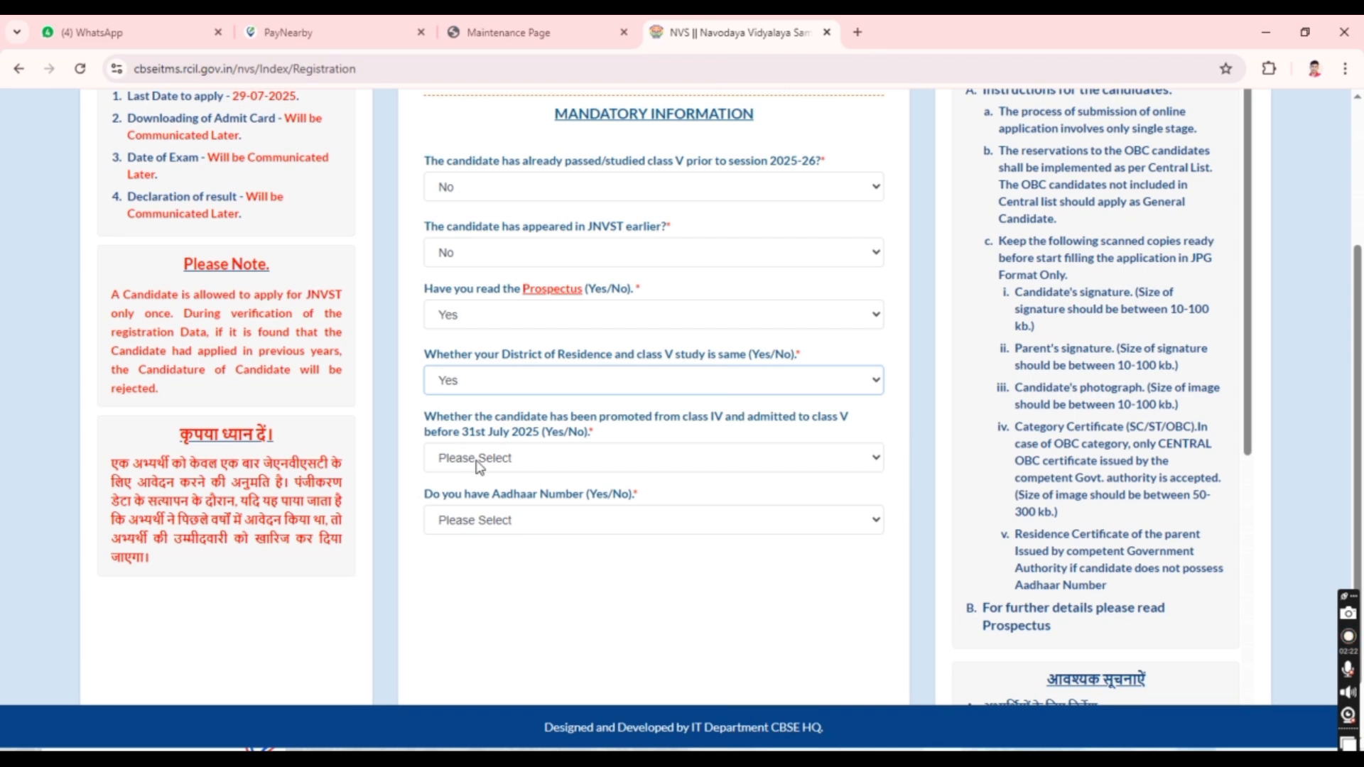
Answer Yes to the candidate being promoted from class IV and admitted to class V before 31st July 2025.
{"action": "left_click", "coordinate": [479, 466]}
{"action": "left_click", "coordinate": [464, 522]}
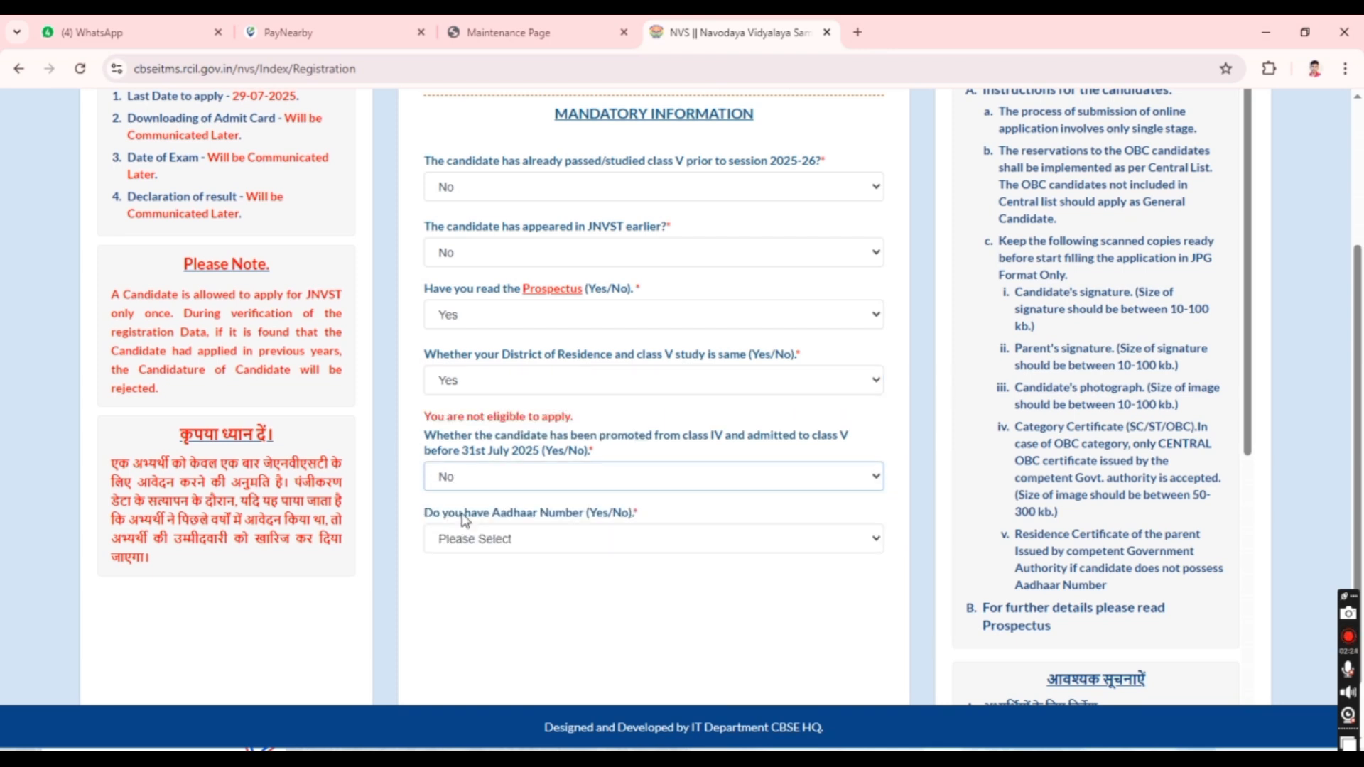
{"action": "left_click", "coordinate": [481, 476]}
{"action": "left_click", "coordinate": [478, 522]}
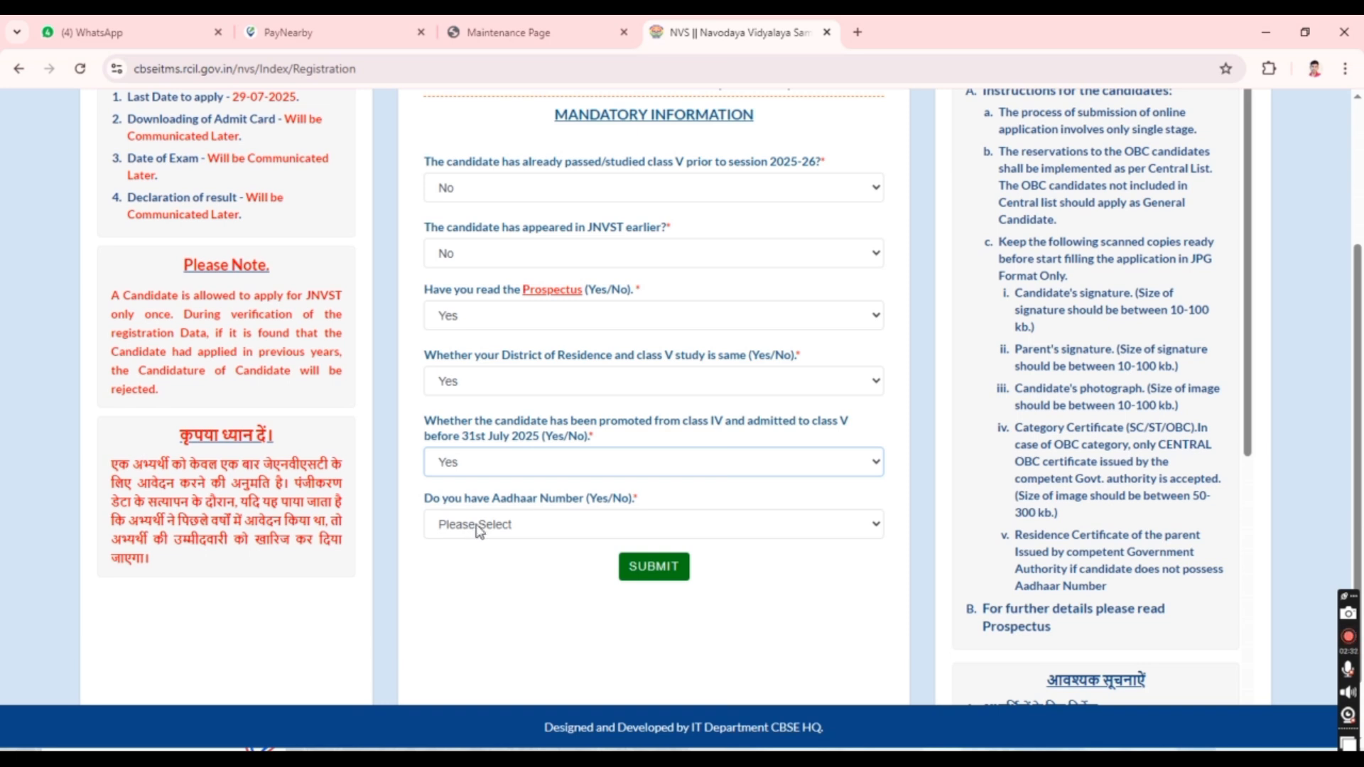
Answer No to having an Aadhaar number and acknowledge the provisional registration notice.
{"action": "left_click", "coordinate": [477, 527]}
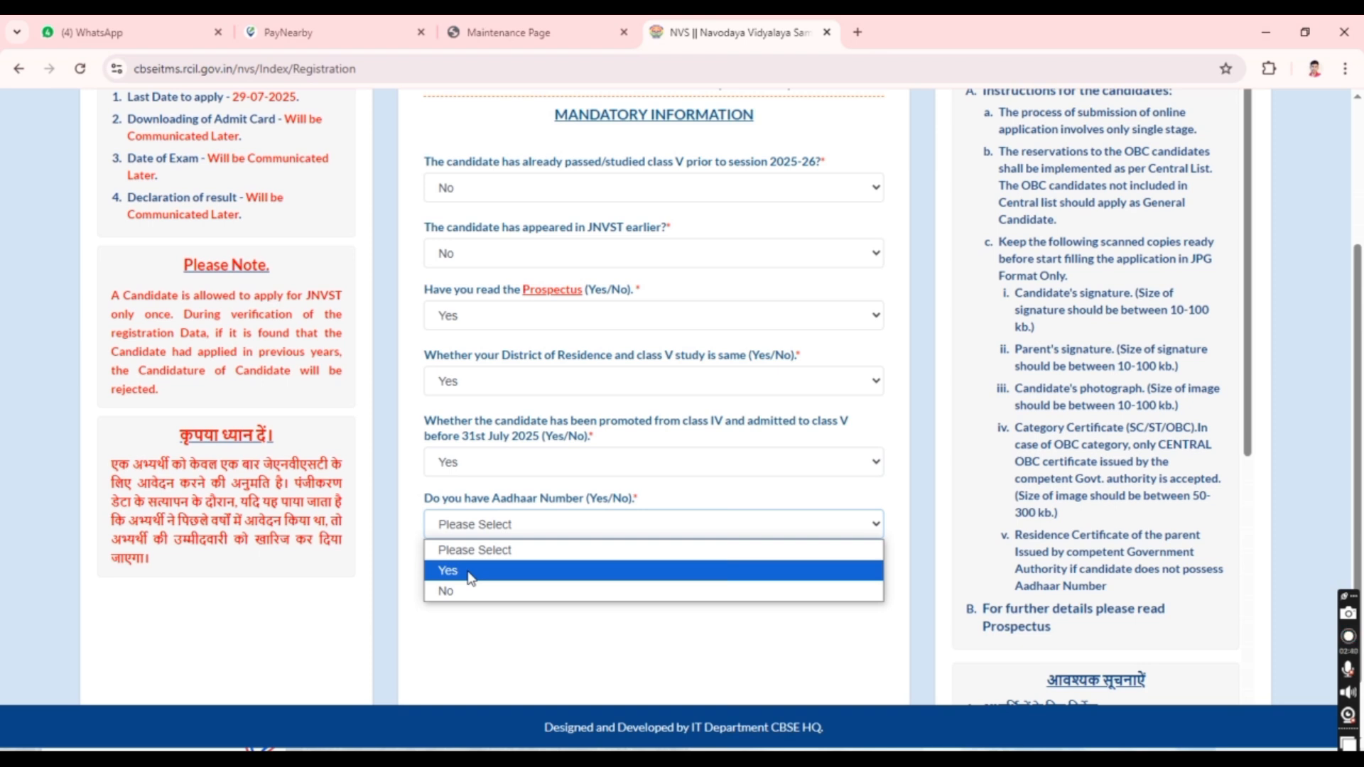
{"action": "left_click", "coordinate": [458, 594]}
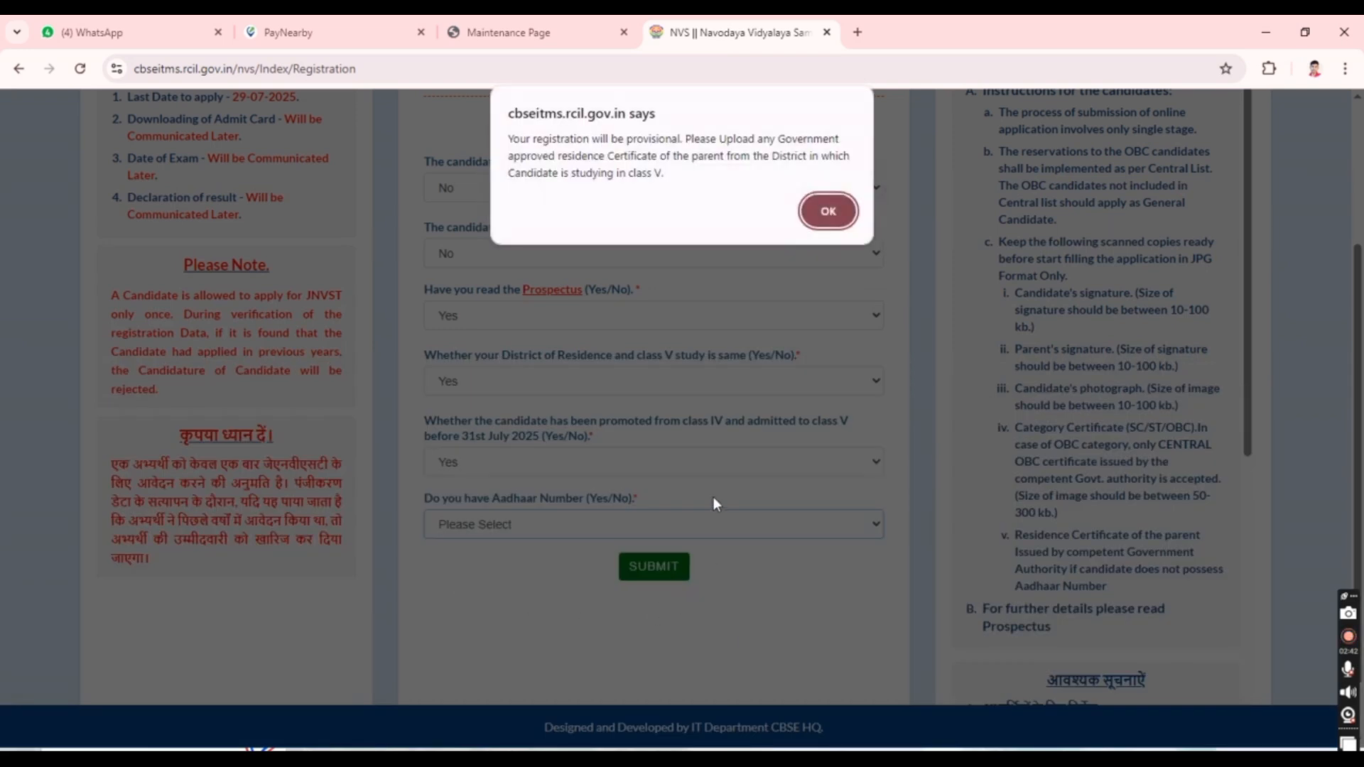
{"action": "left_click", "coordinate": [827, 213]}
Attach bbb.jpg from the Desktop as the parent's residence certificate and submit the mandatory information.
{"action": "scroll", "coordinate": [631, 534], "scroll_direction": "down", "scroll_amount": 4}
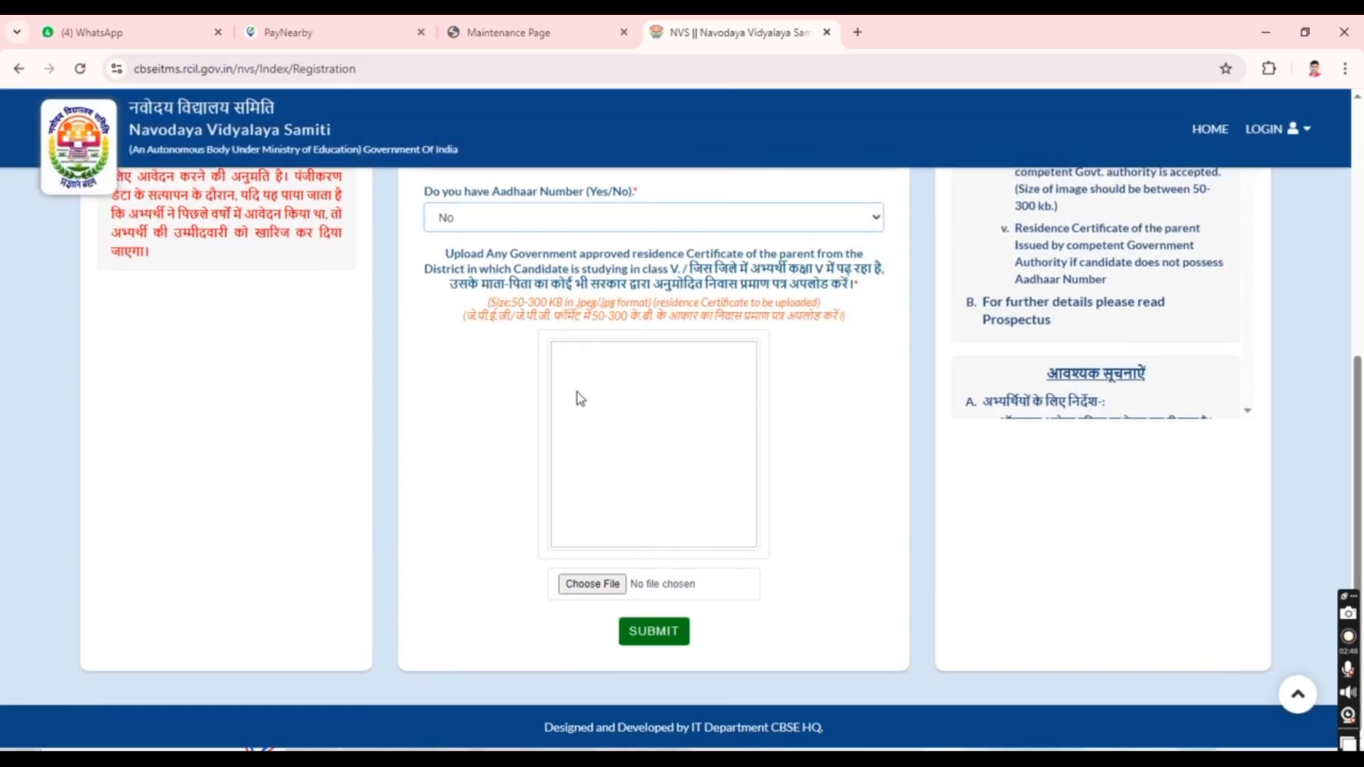
{"action": "left_click", "coordinate": [586, 585]}
{"action": "left_click", "coordinate": [526, 227]}
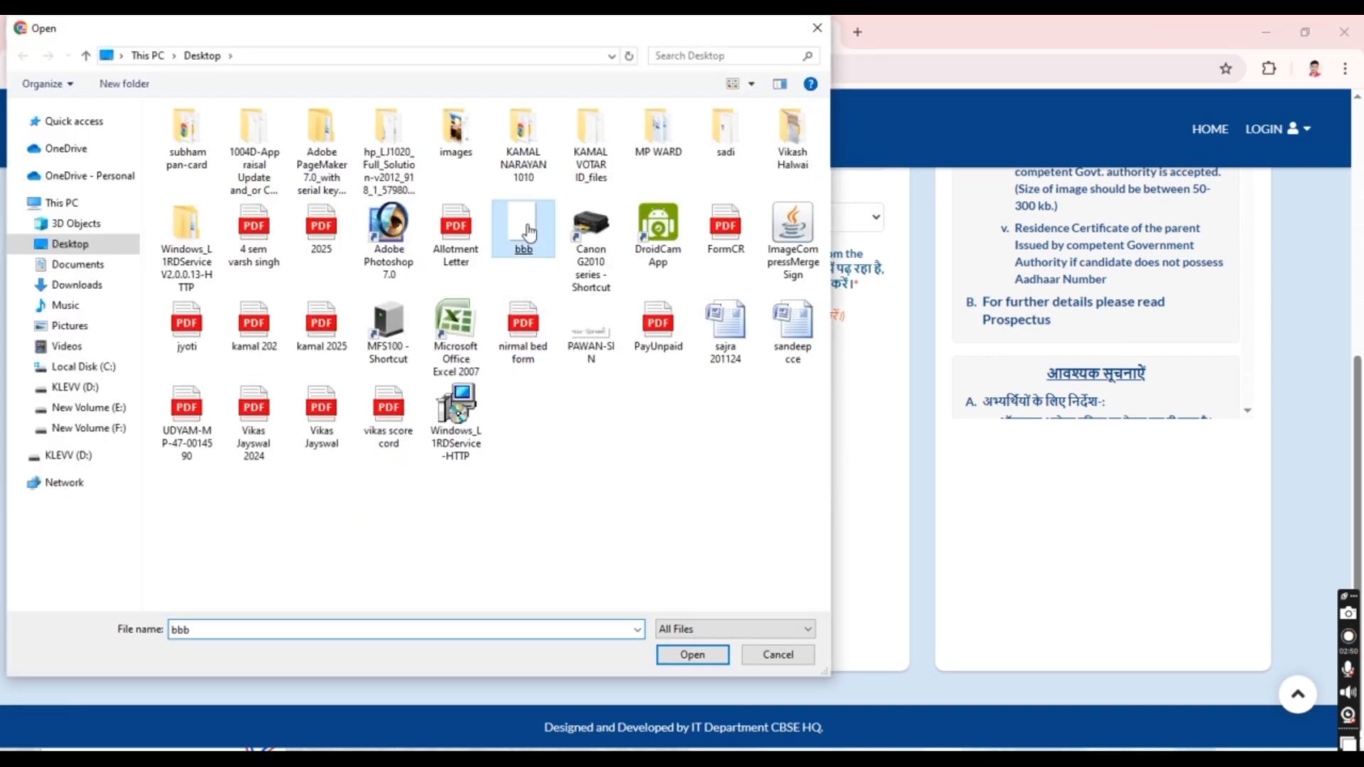
{"action": "double_click", "coordinate": [525, 228]}
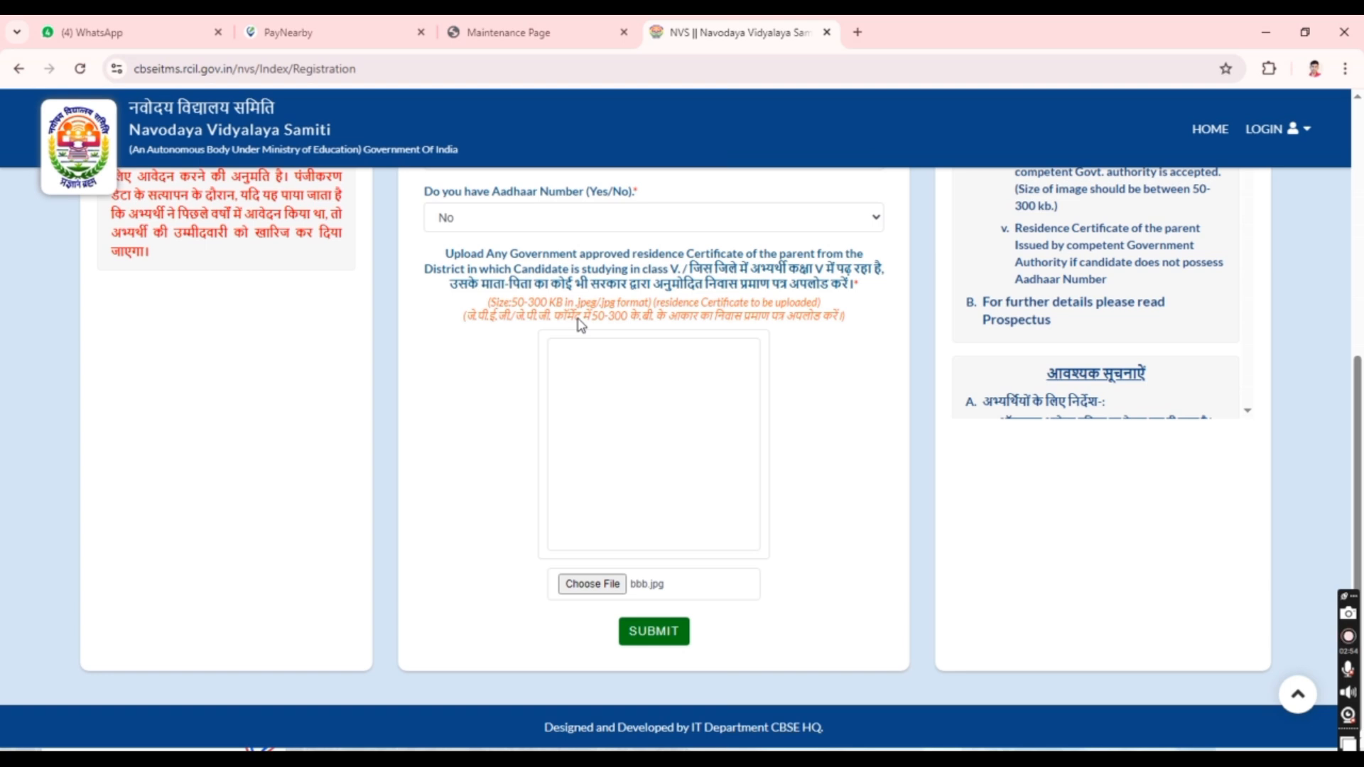
{"action": "left_click", "coordinate": [649, 633]}
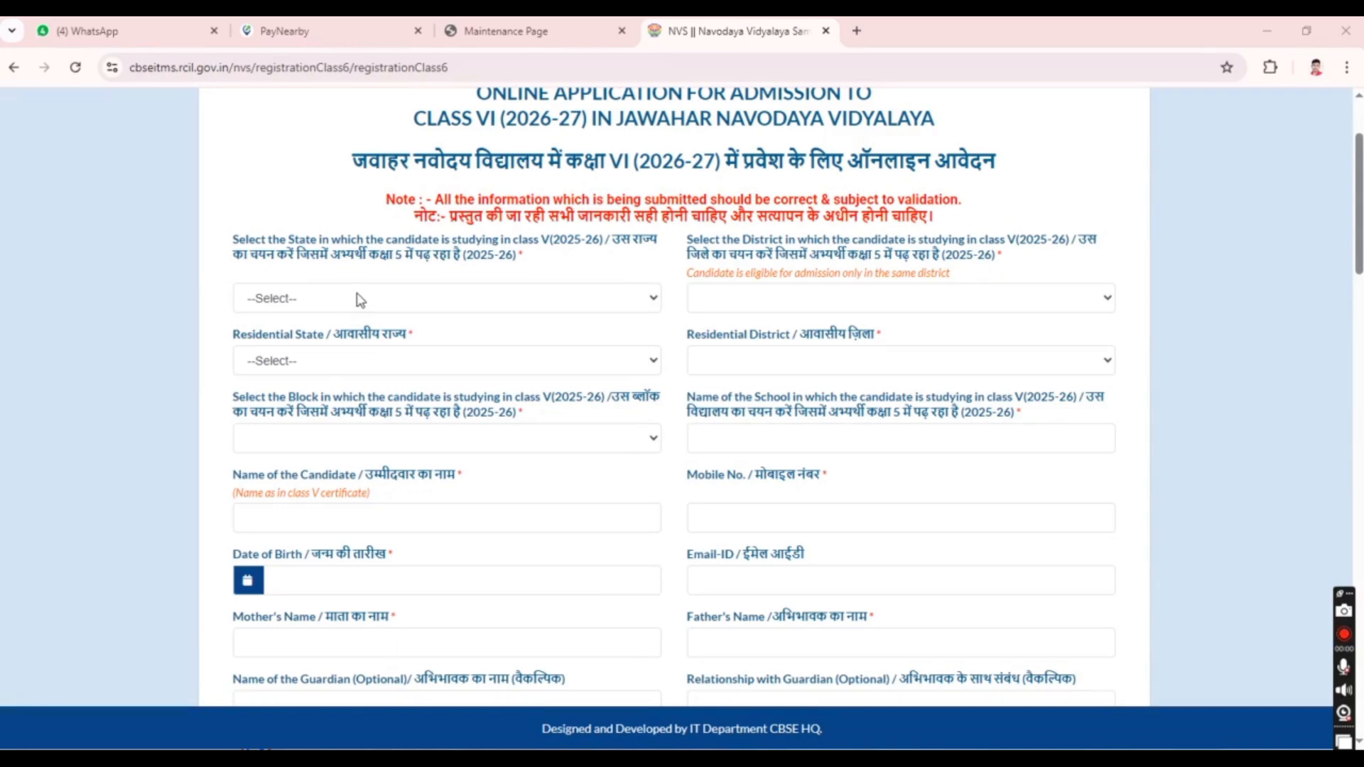
Set the state where the candidate is studying in class V to MADHYA PRADESH and the district to SIDHI.
{"action": "scroll", "coordinate": [395, 283], "scroll_direction": "up", "scroll_amount": 2}
{"action": "scroll", "coordinate": [407, 295], "scroll_direction": "down", "scroll_amount": 2}
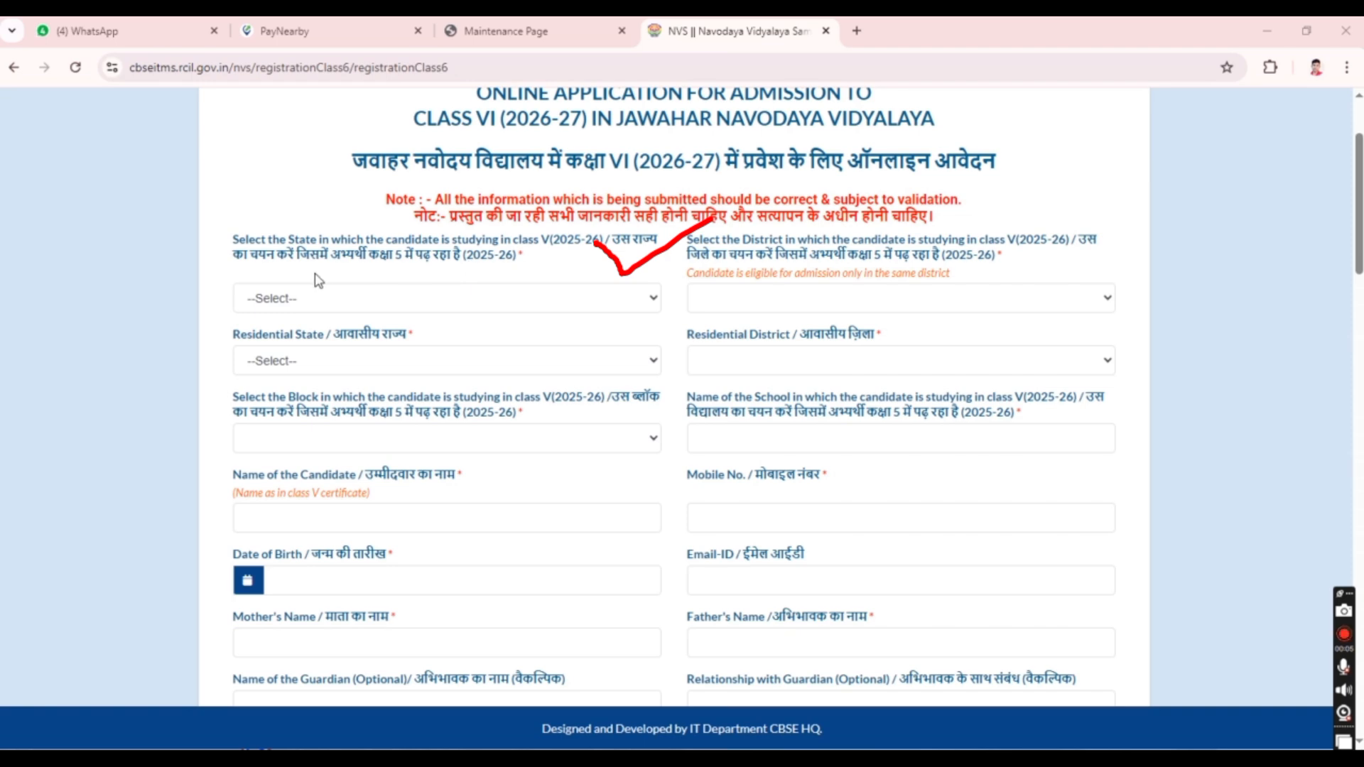
{"action": "left_click", "coordinate": [316, 306]}
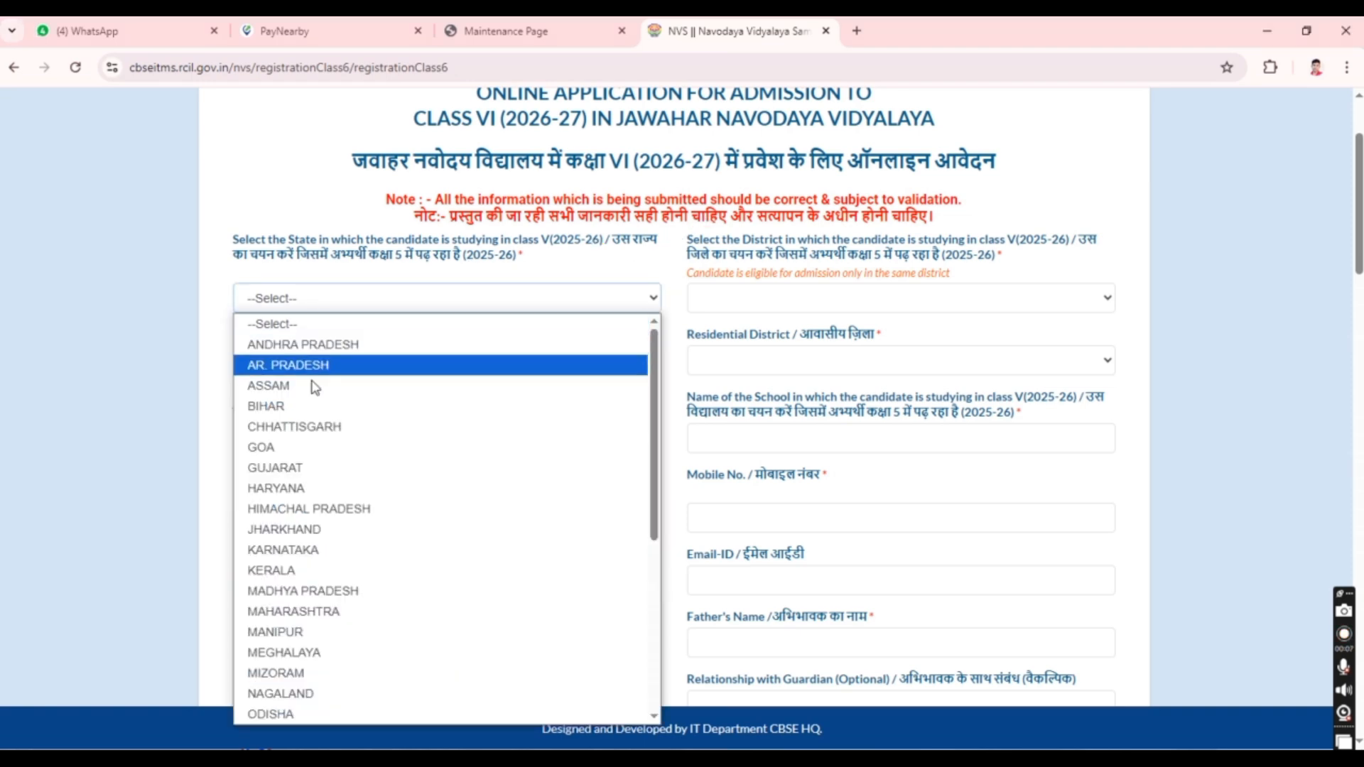
{"action": "left_click", "coordinate": [320, 593]}
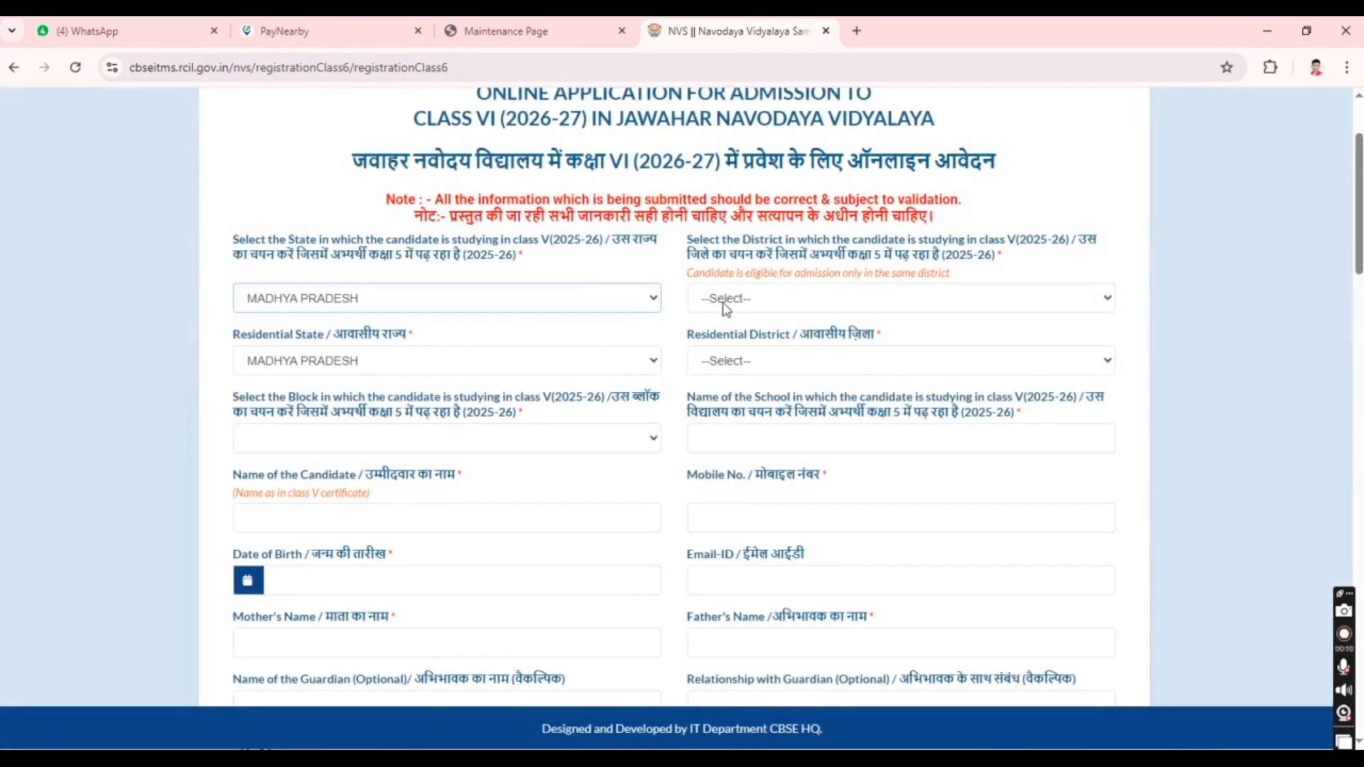
{"action": "left_click", "coordinate": [724, 301]}
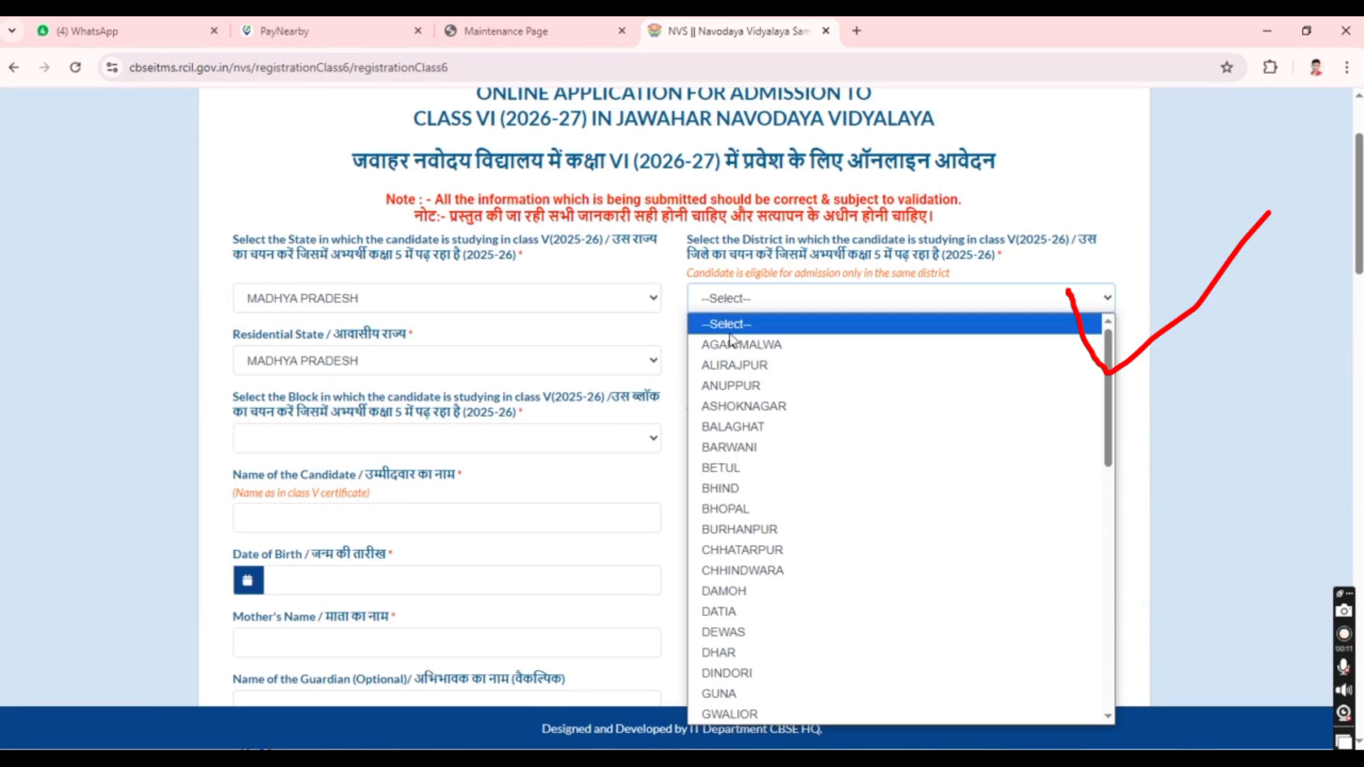
{"action": "scroll", "coordinate": [732, 483], "scroll_direction": "down", "scroll_amount": 10}
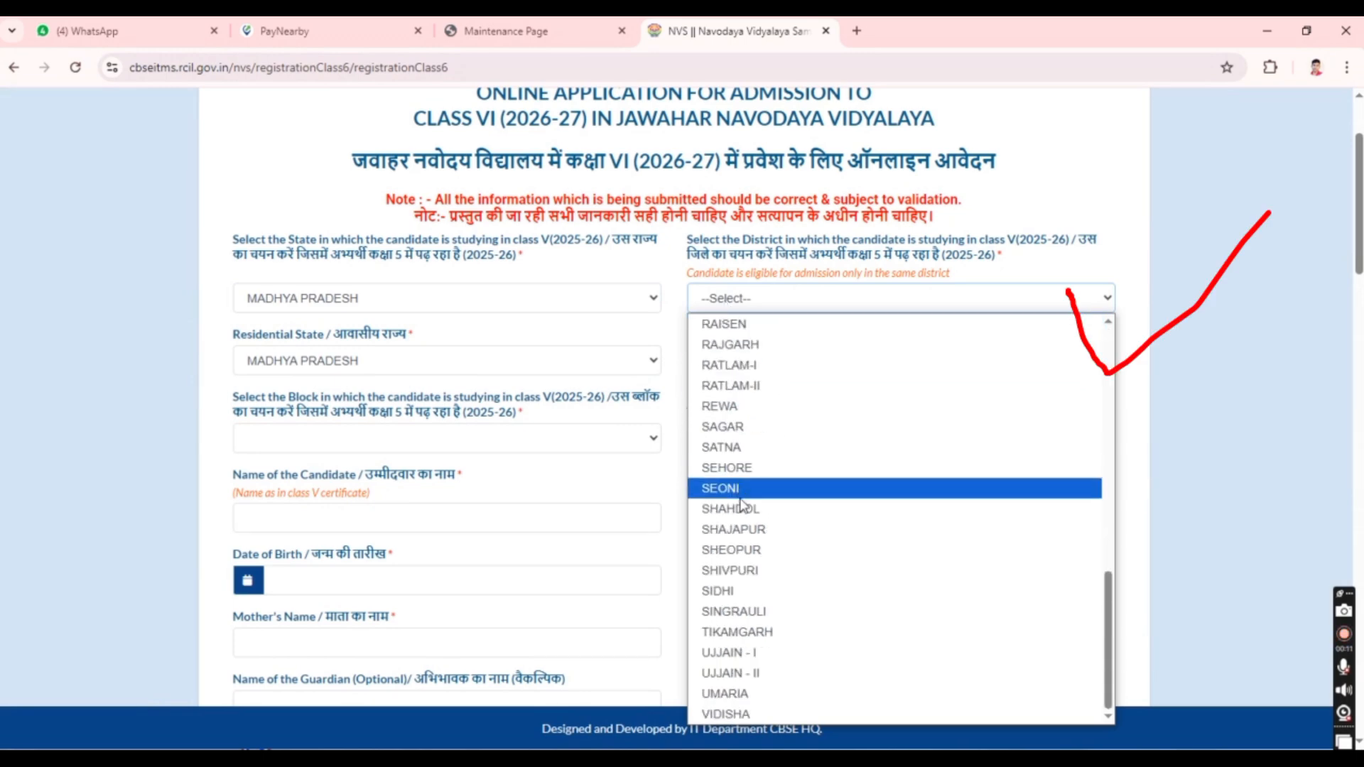
{"action": "left_click", "coordinate": [732, 591]}
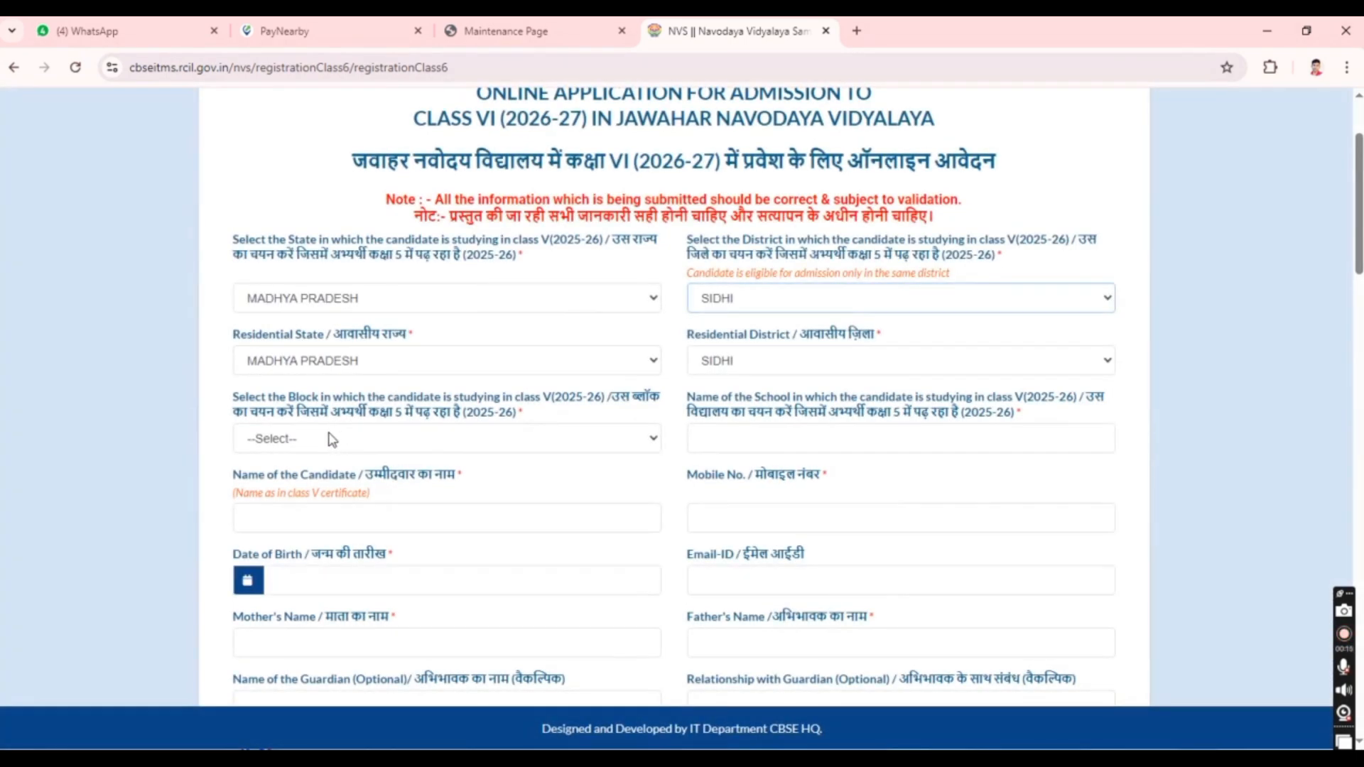
Set the block in which the candidate is studying in class V to SIDHI.
{"action": "left_click", "coordinate": [331, 439]}
{"action": "left_click", "coordinate": [301, 541]}
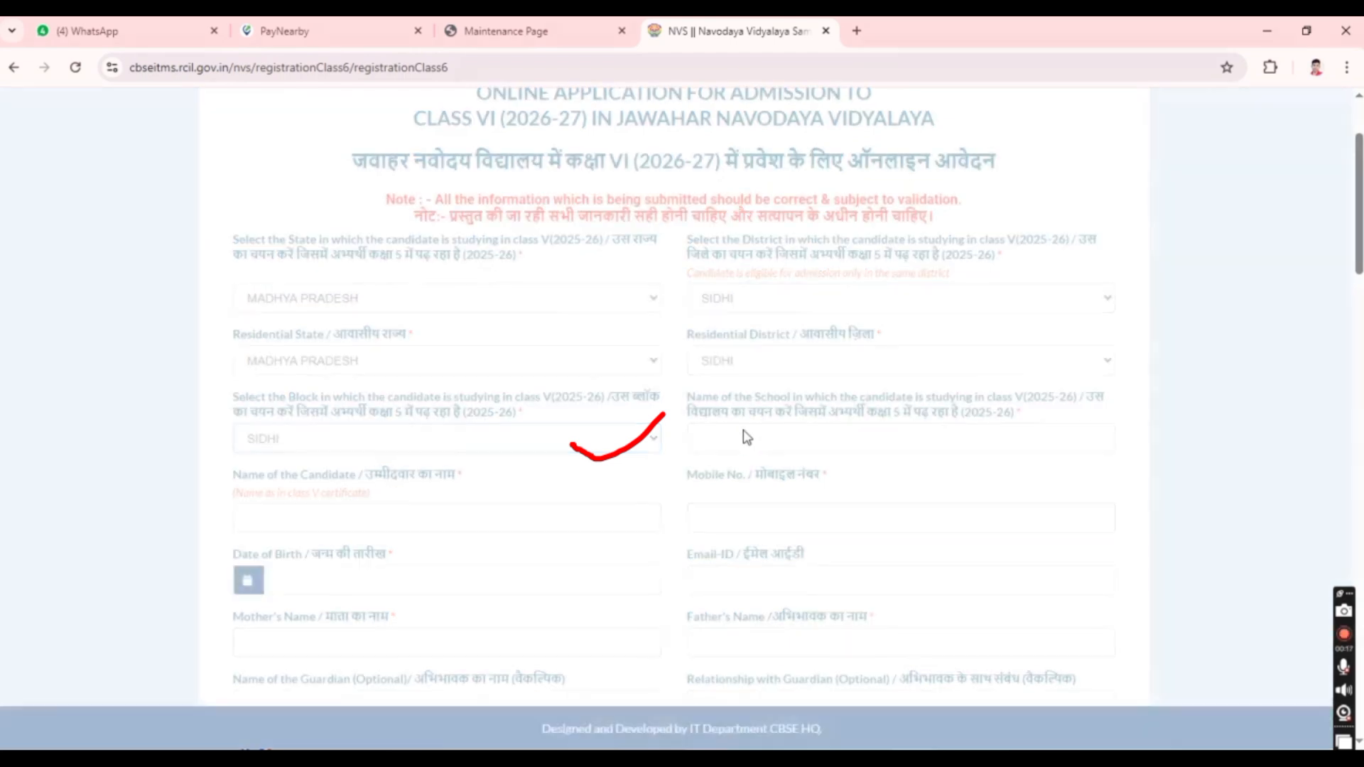
{"action": "scroll", "coordinate": [743, 427], "scroll_direction": "down", "scroll_amount": 3}
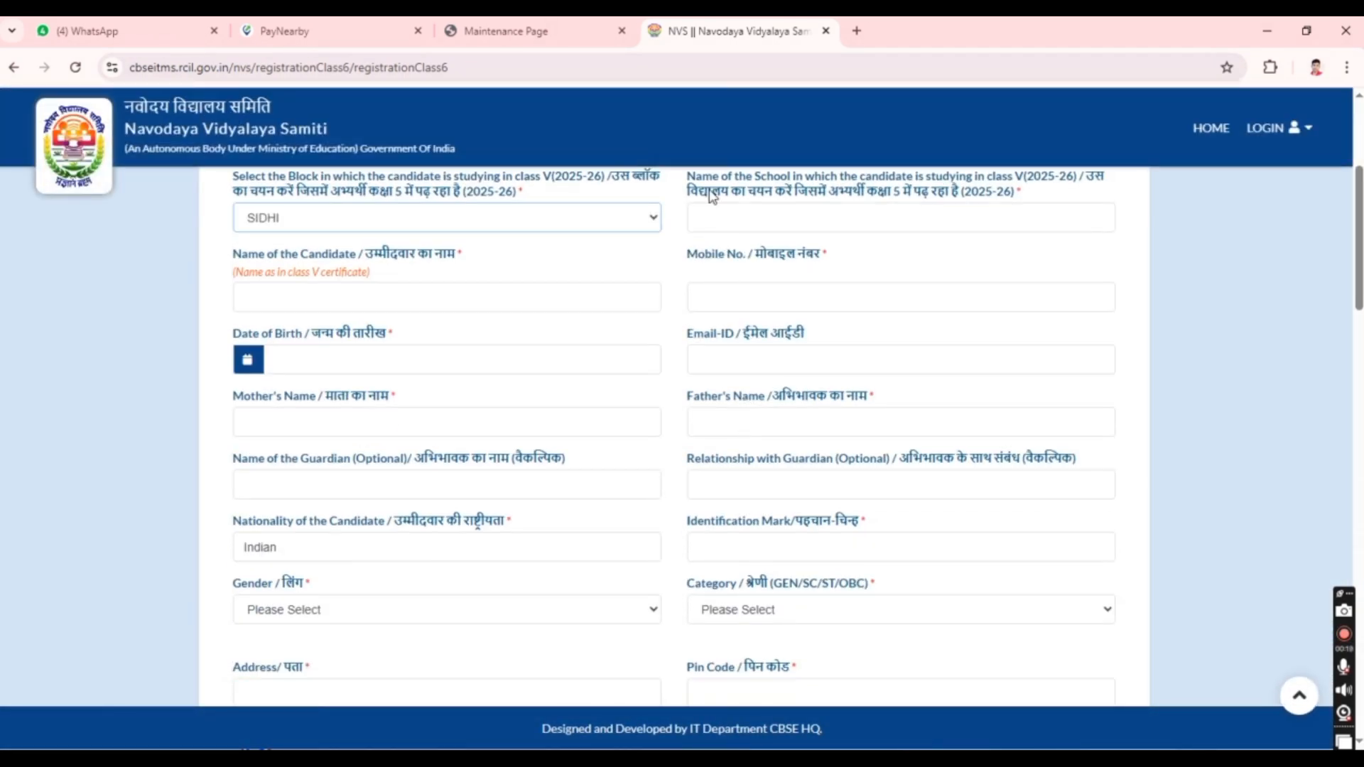
{"action": "scroll", "coordinate": [746, 268], "scroll_direction": "up", "scroll_amount": 3}
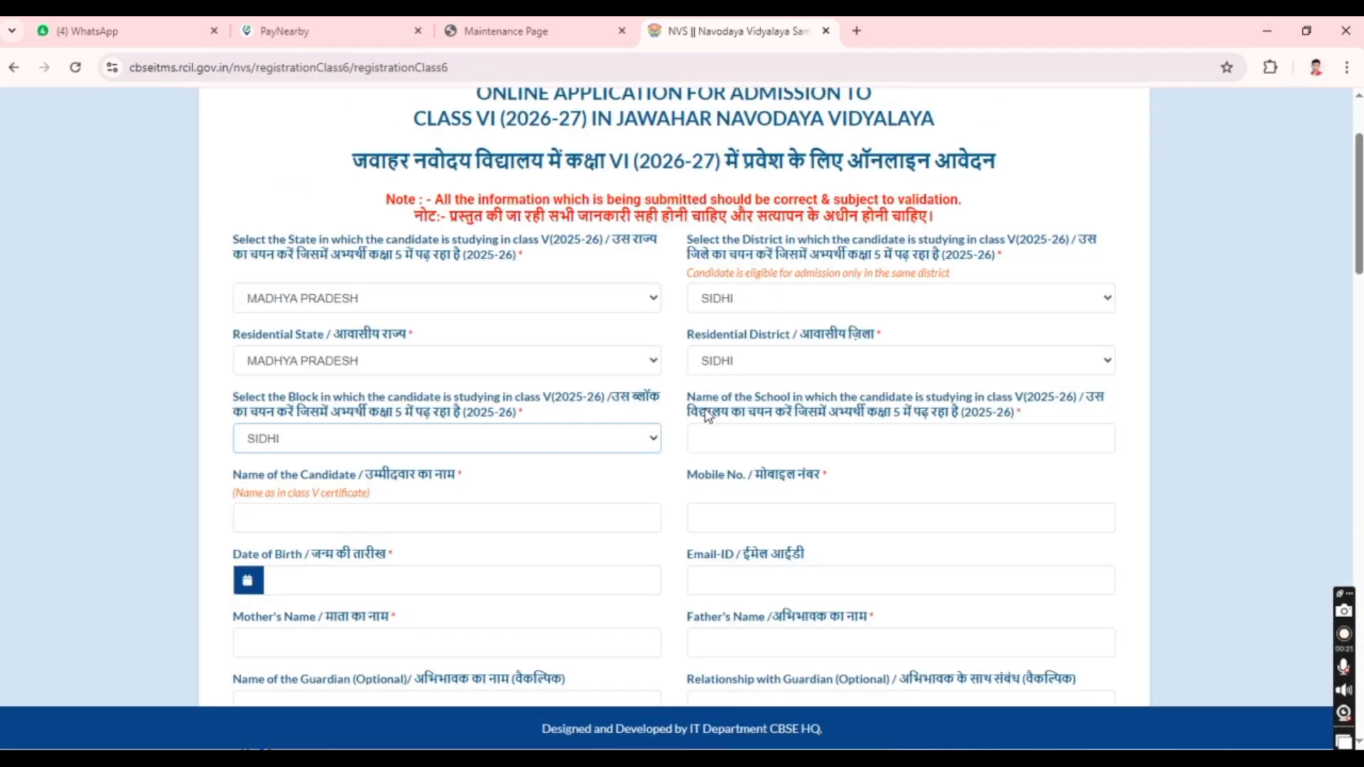
Look over the school name, candidate name and mobile number fields, and pick the candidate's date of birth.
{"action": "left_click_drag", "start_coordinate": [712, 416], "coordinate": [999, 424]}
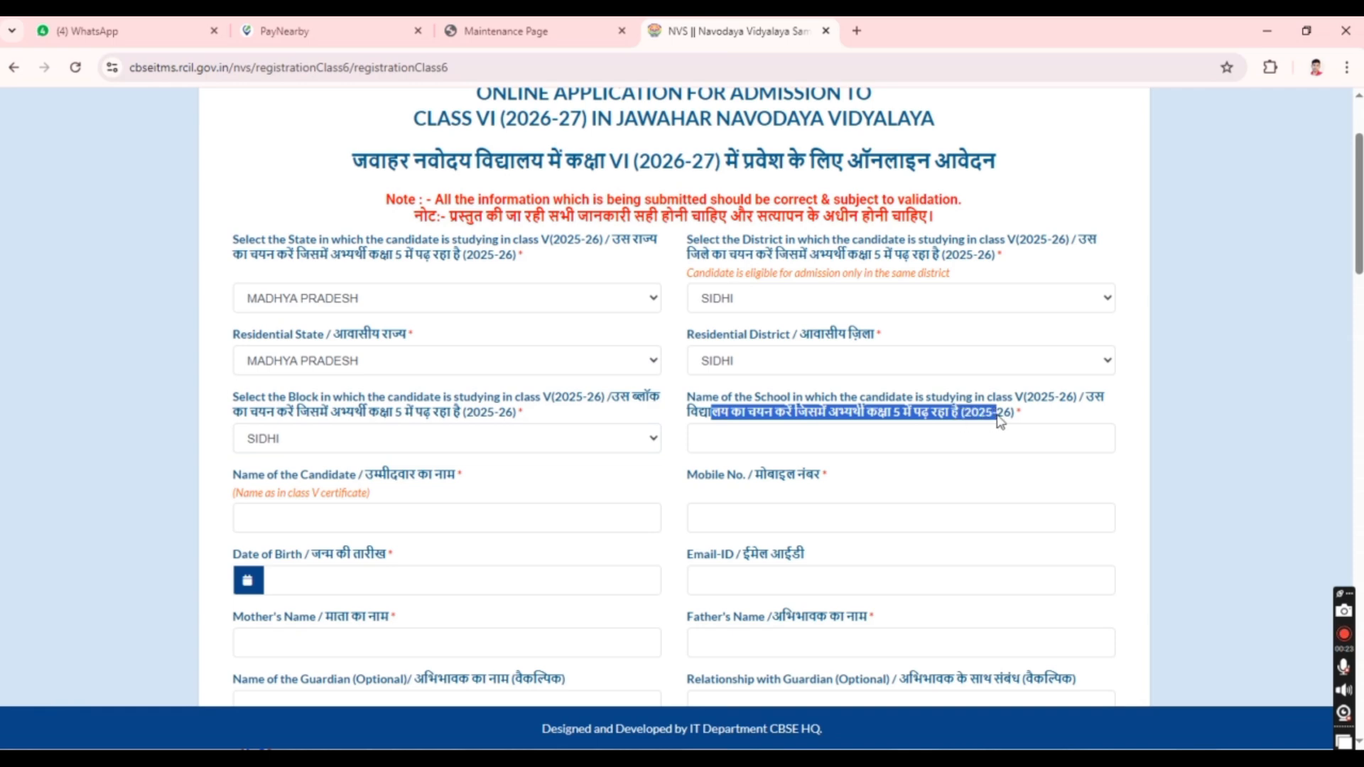
{"action": "left_click", "coordinate": [731, 444]}
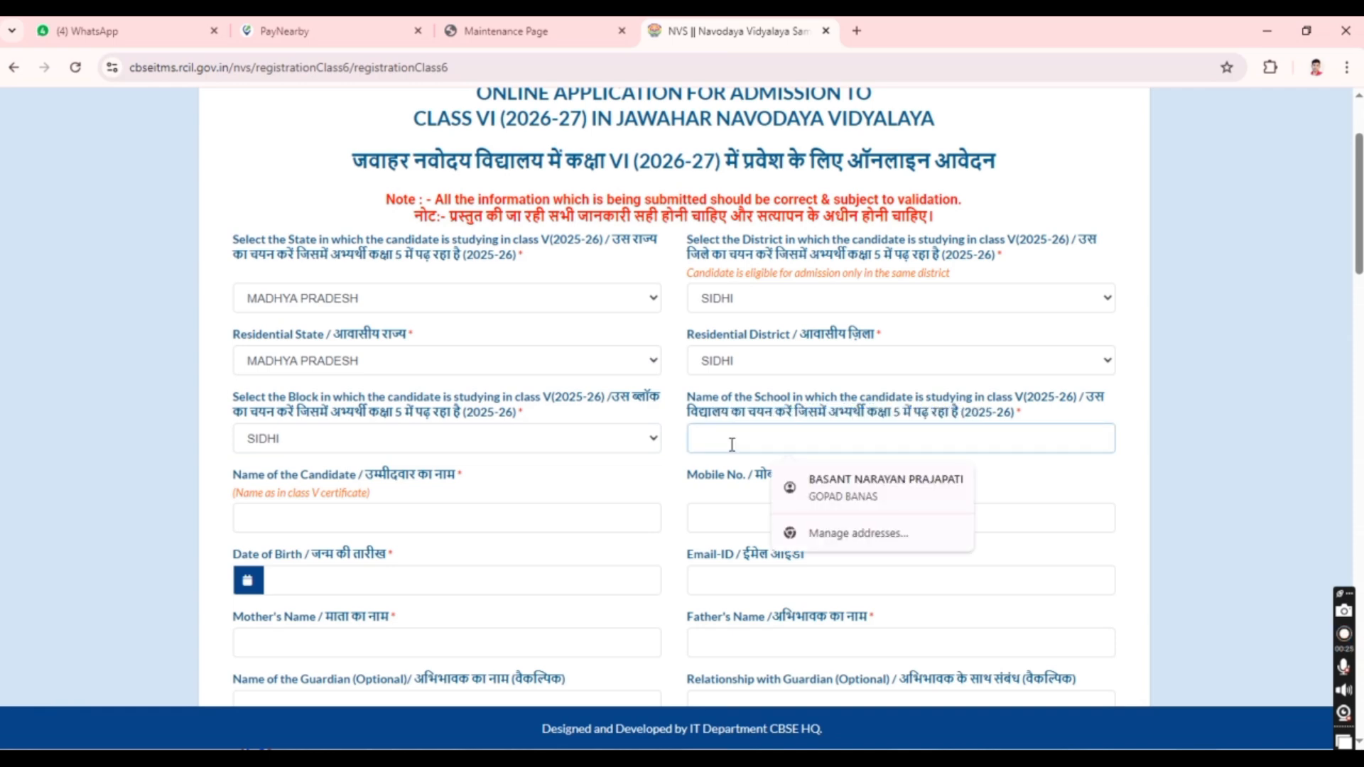
{"action": "left_click", "coordinate": [351, 518]}
{"action": "scroll", "coordinate": [541, 481], "scroll_direction": "down", "scroll_amount": 3}
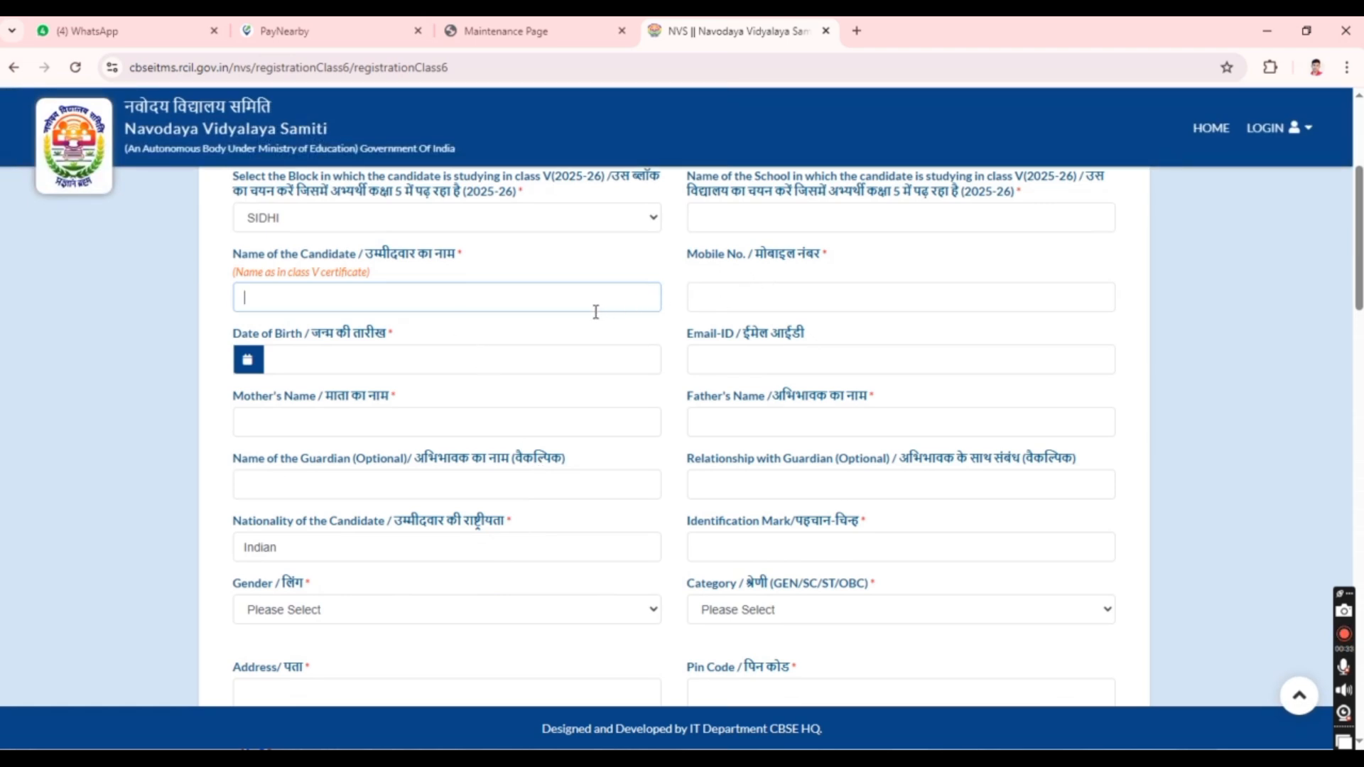
{"action": "left_click", "coordinate": [714, 302]}
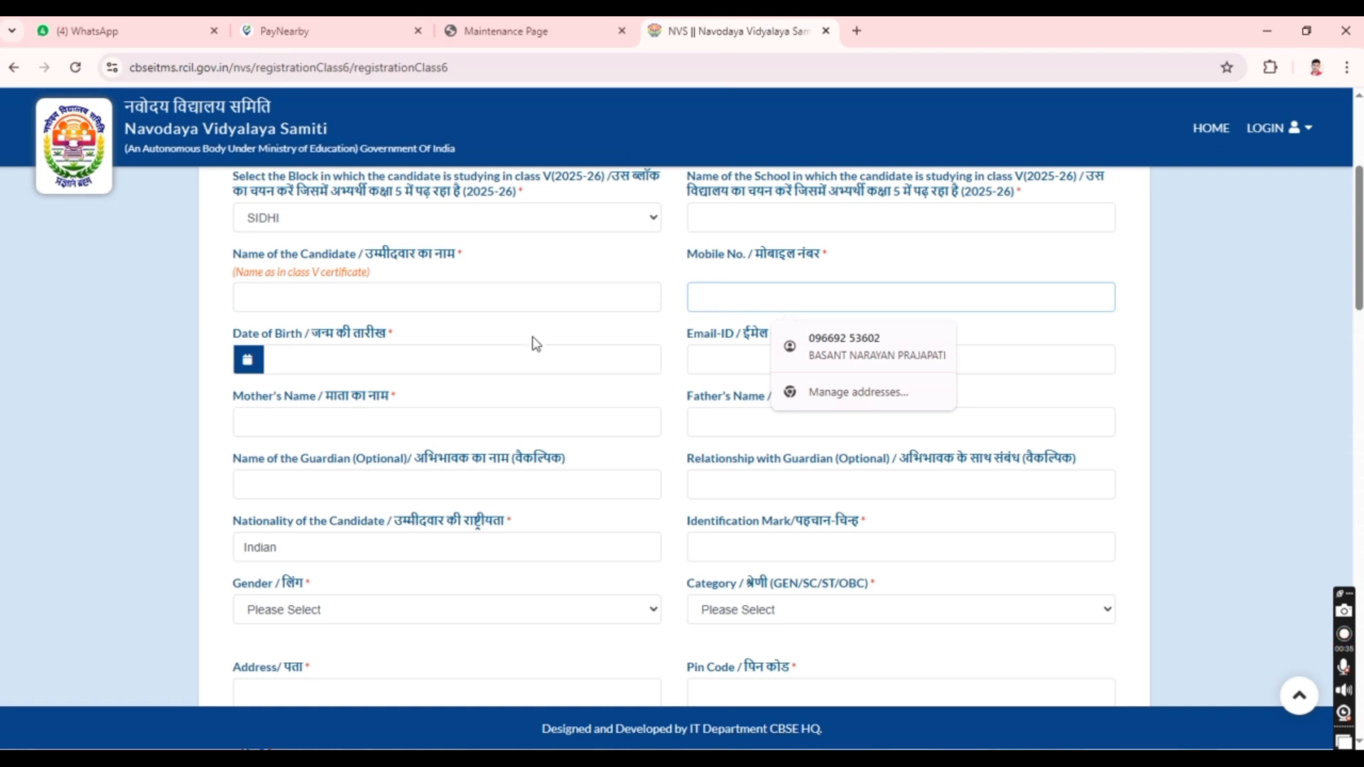
{"action": "left_click", "coordinate": [310, 364]}
{"action": "left_click", "coordinate": [335, 488]}
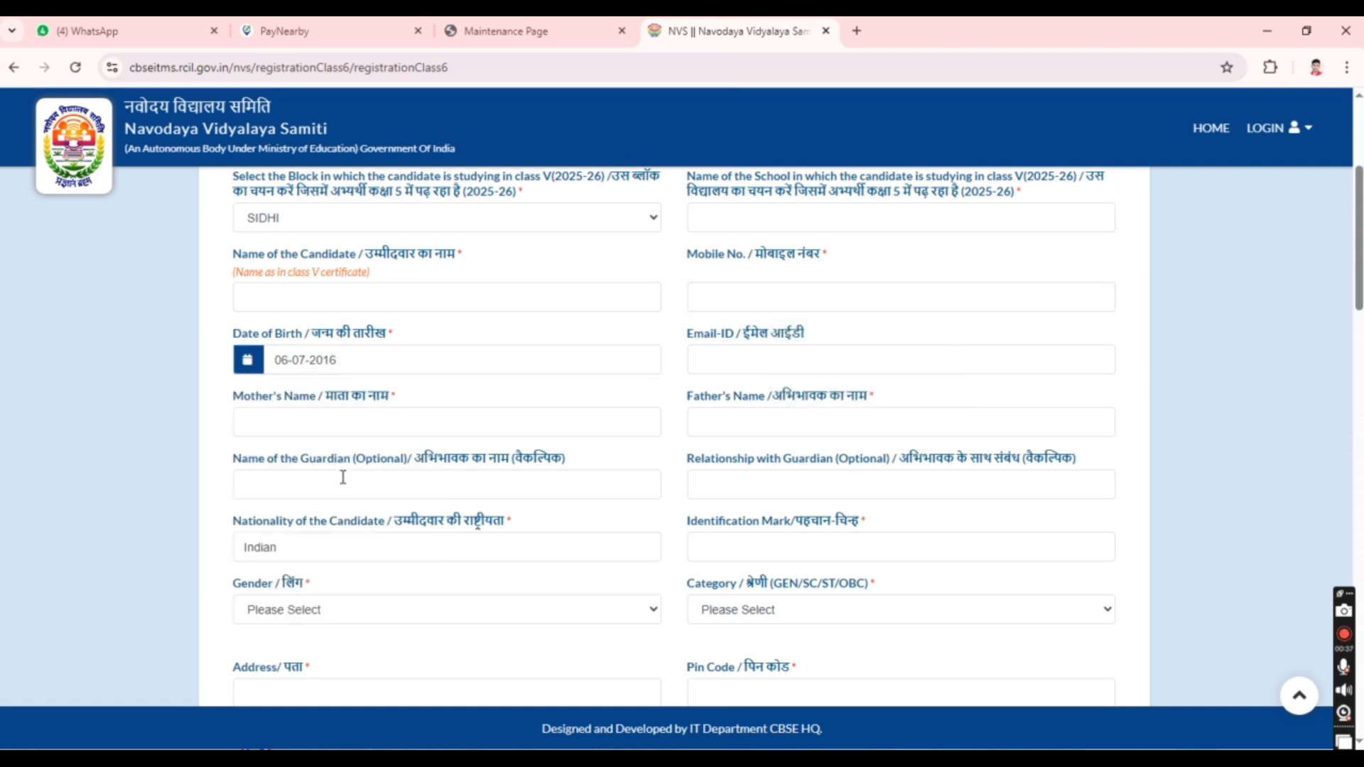
Review the e-mail, mother's and father's name, guardian relationship, nationality and identification mark fields without filling them in.
{"action": "left_click", "coordinate": [715, 368]}
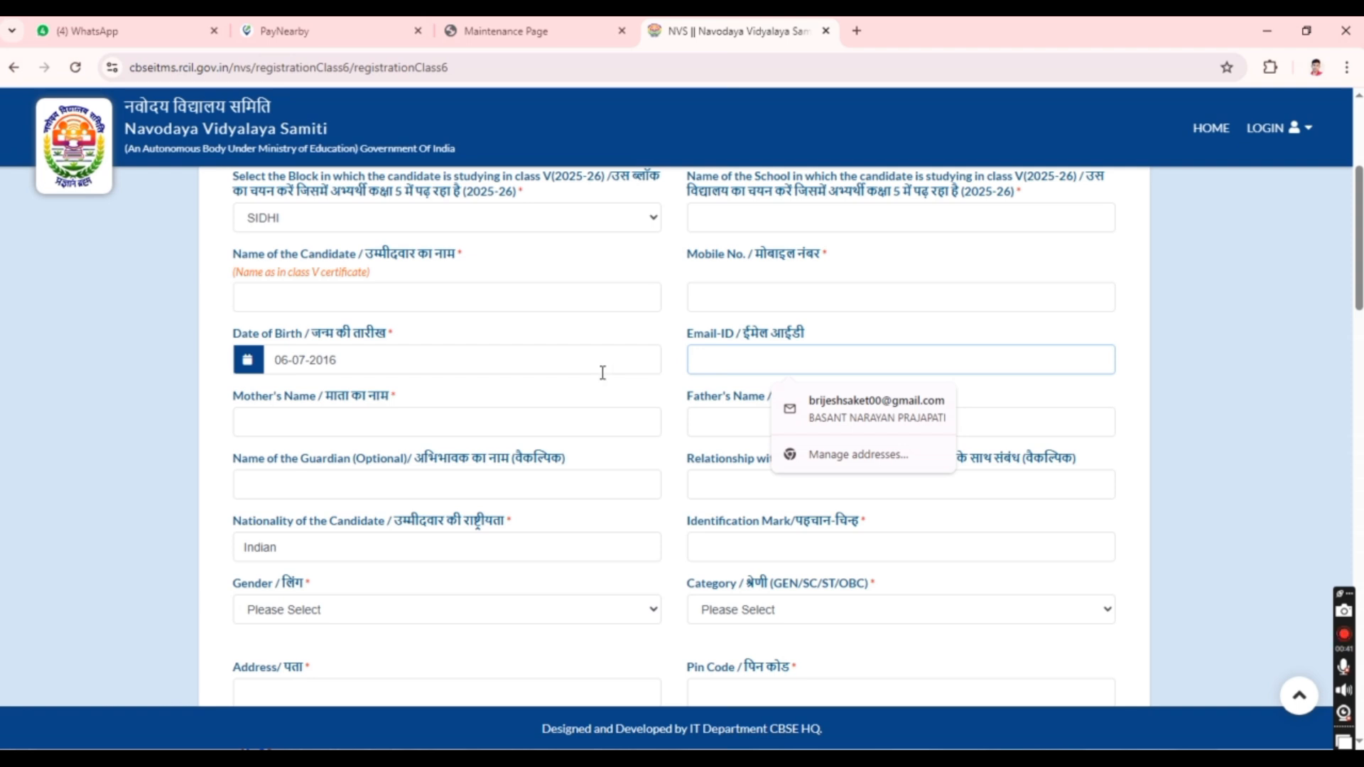
{"action": "scroll", "coordinate": [590, 381], "scroll_direction": "down", "scroll_amount": 2}
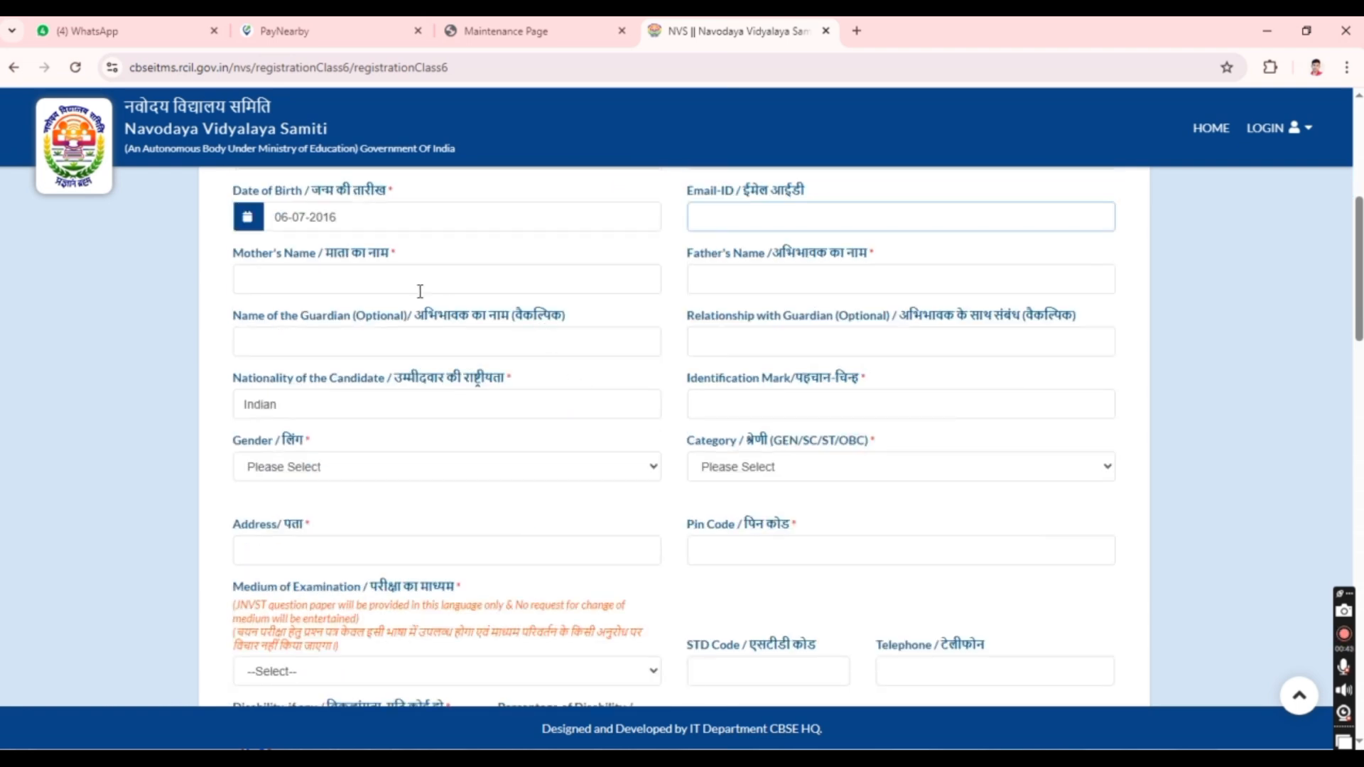
{"action": "left_click", "coordinate": [373, 281]}
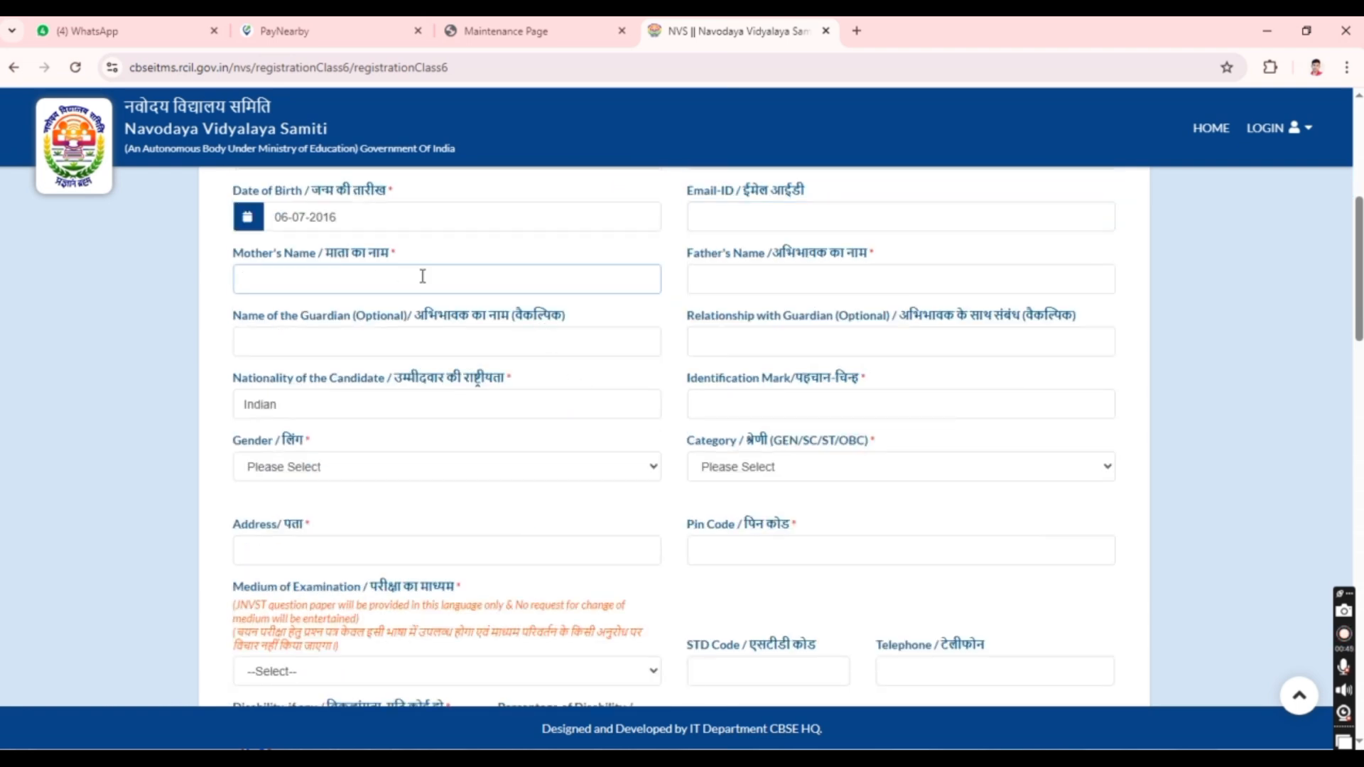
{"action": "left_click_drag", "start_coordinate": [731, 256], "coordinate": [868, 259]}
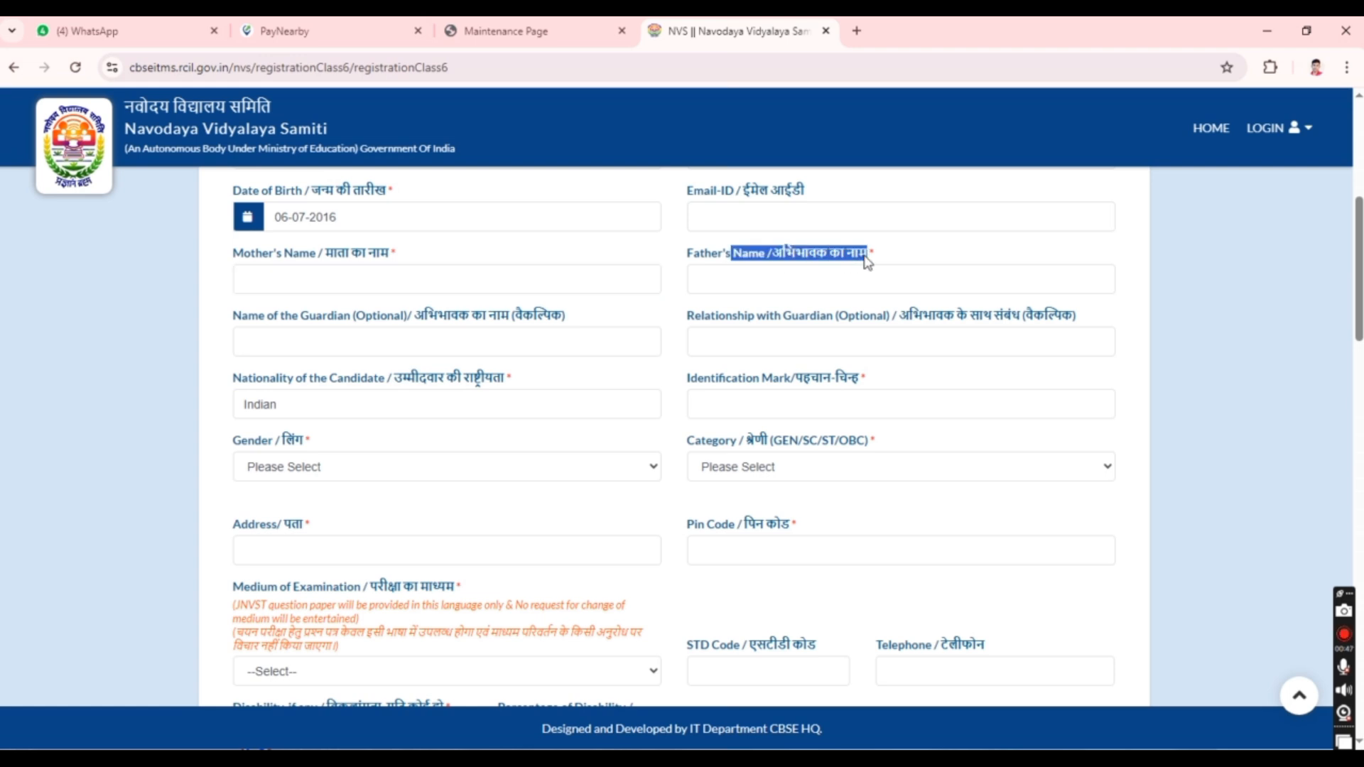
{"action": "left_click", "coordinate": [746, 282]}
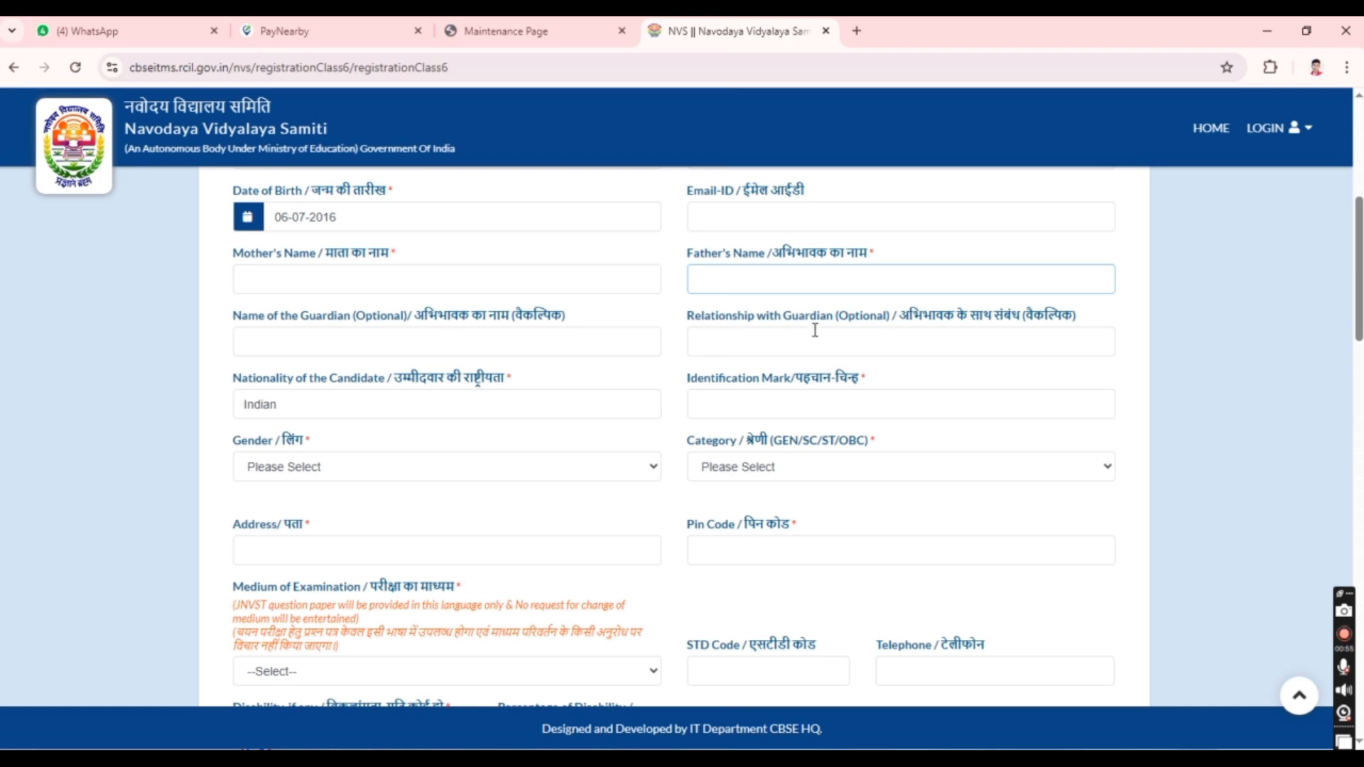
{"action": "left_click_drag", "start_coordinate": [1076, 319], "coordinate": [968, 326]}
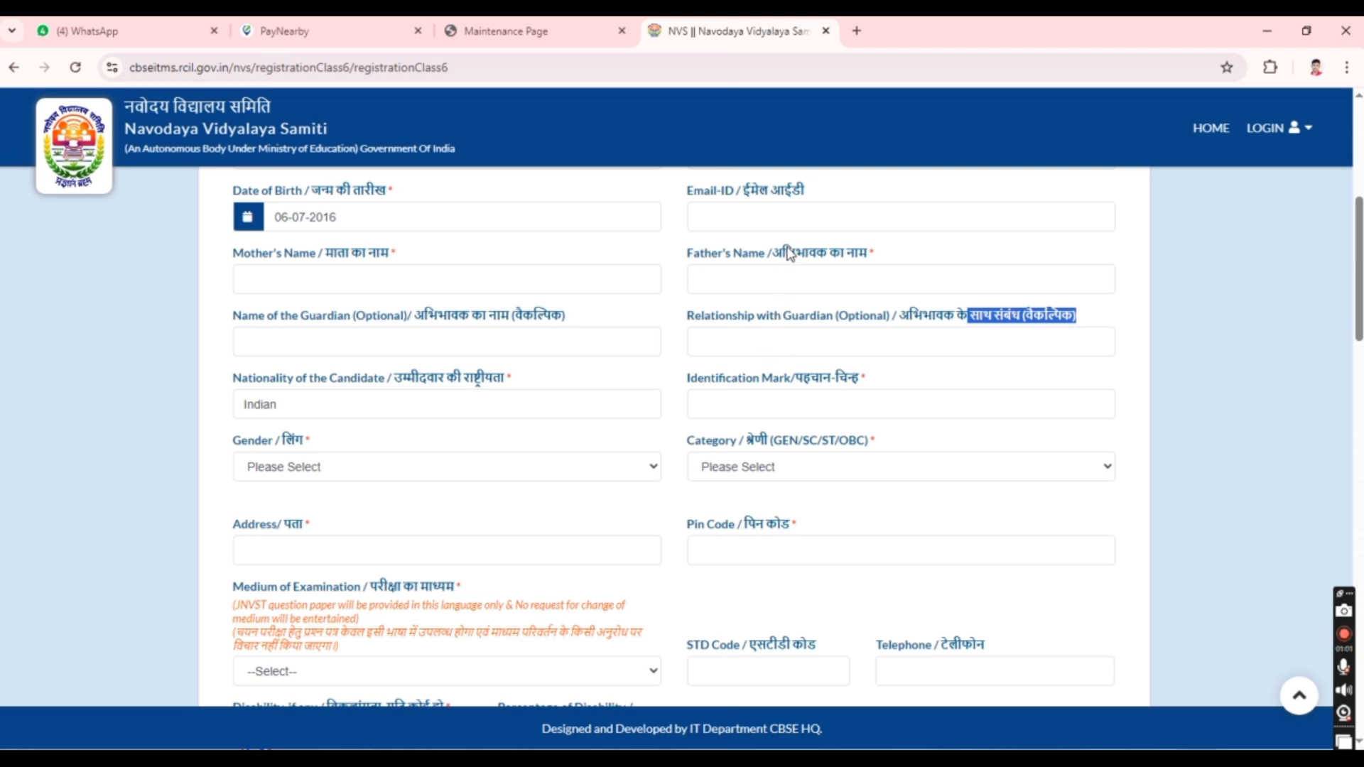
{"action": "left_click_drag", "start_coordinate": [784, 252], "coordinate": [802, 279]}
{"action": "left_click", "coordinate": [801, 279]}
{"action": "left_click", "coordinate": [751, 343]}
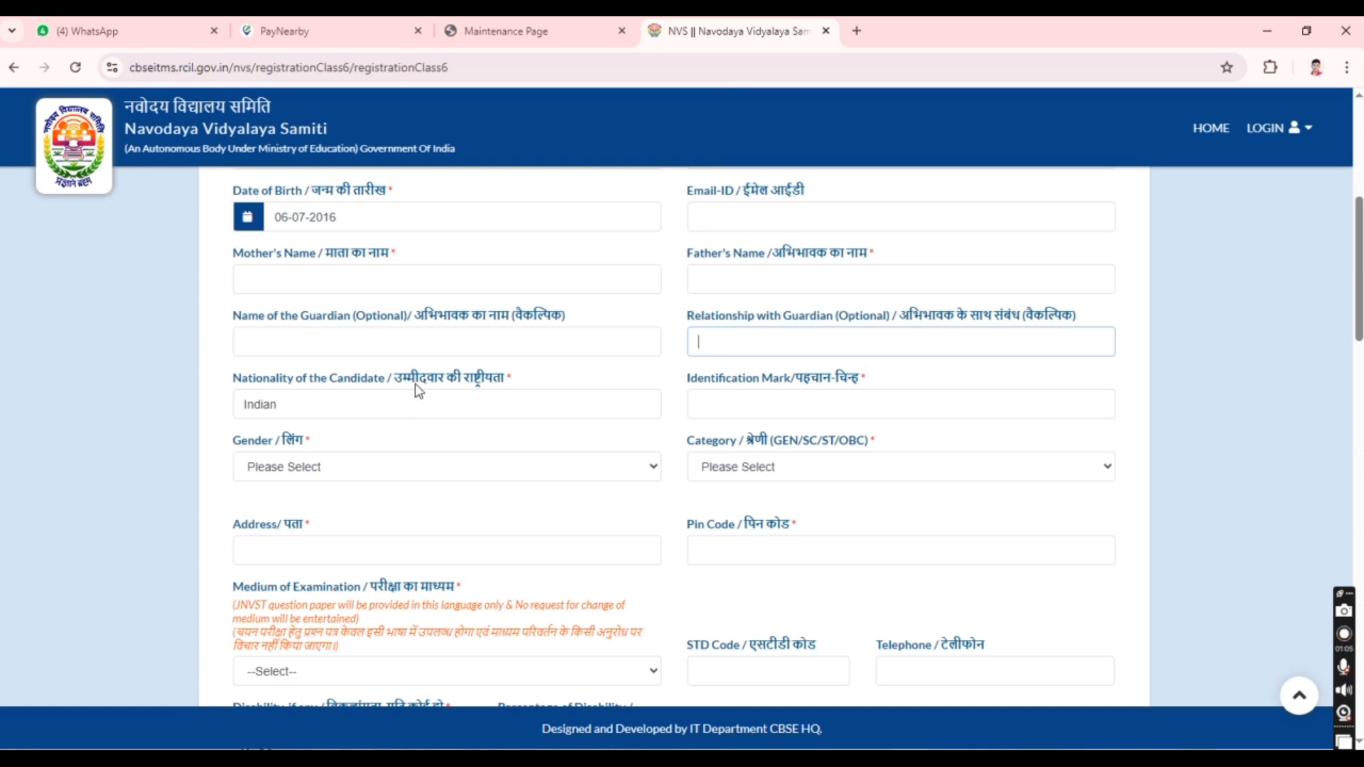
{"action": "left_click_drag", "start_coordinate": [419, 378], "coordinate": [470, 393]}
{"action": "left_click", "coordinate": [426, 404]}
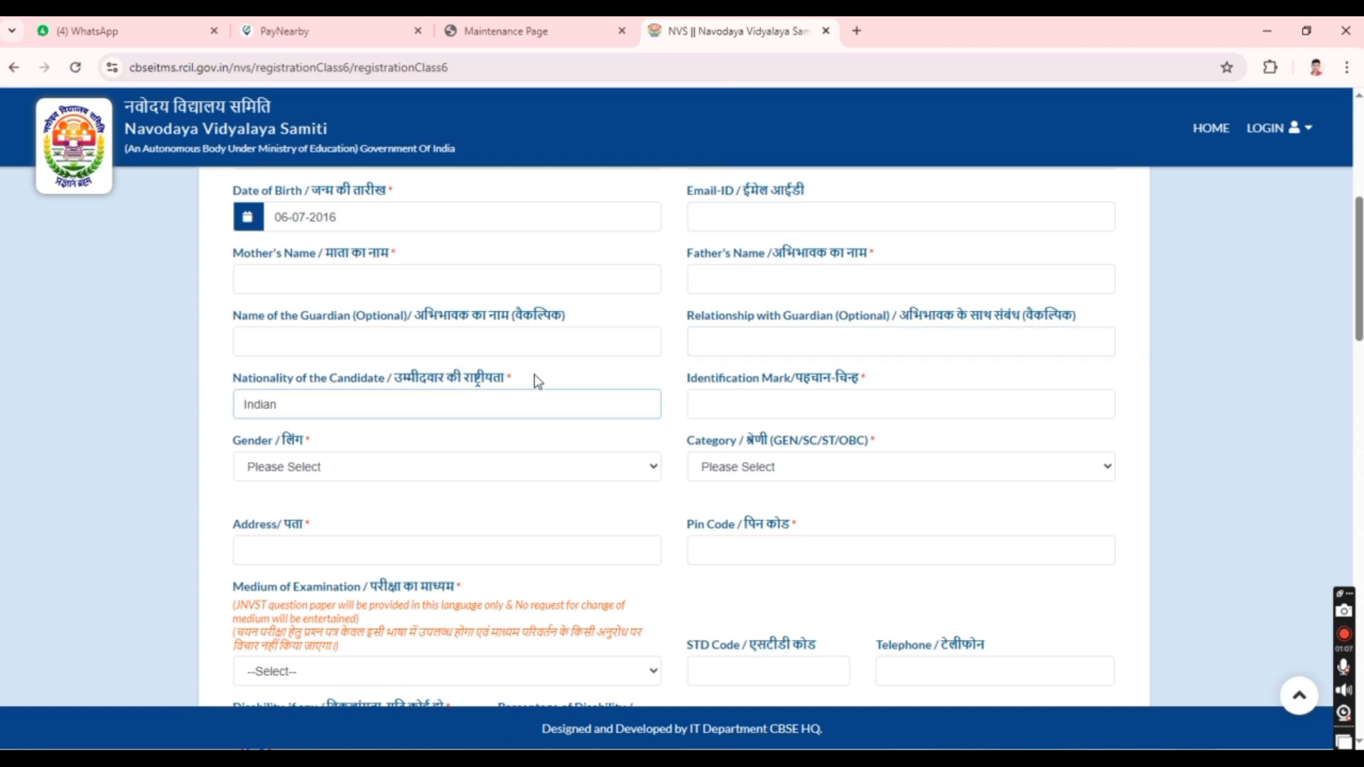
{"action": "scroll", "coordinate": [543, 381], "scroll_direction": "down", "scroll_amount": 2}
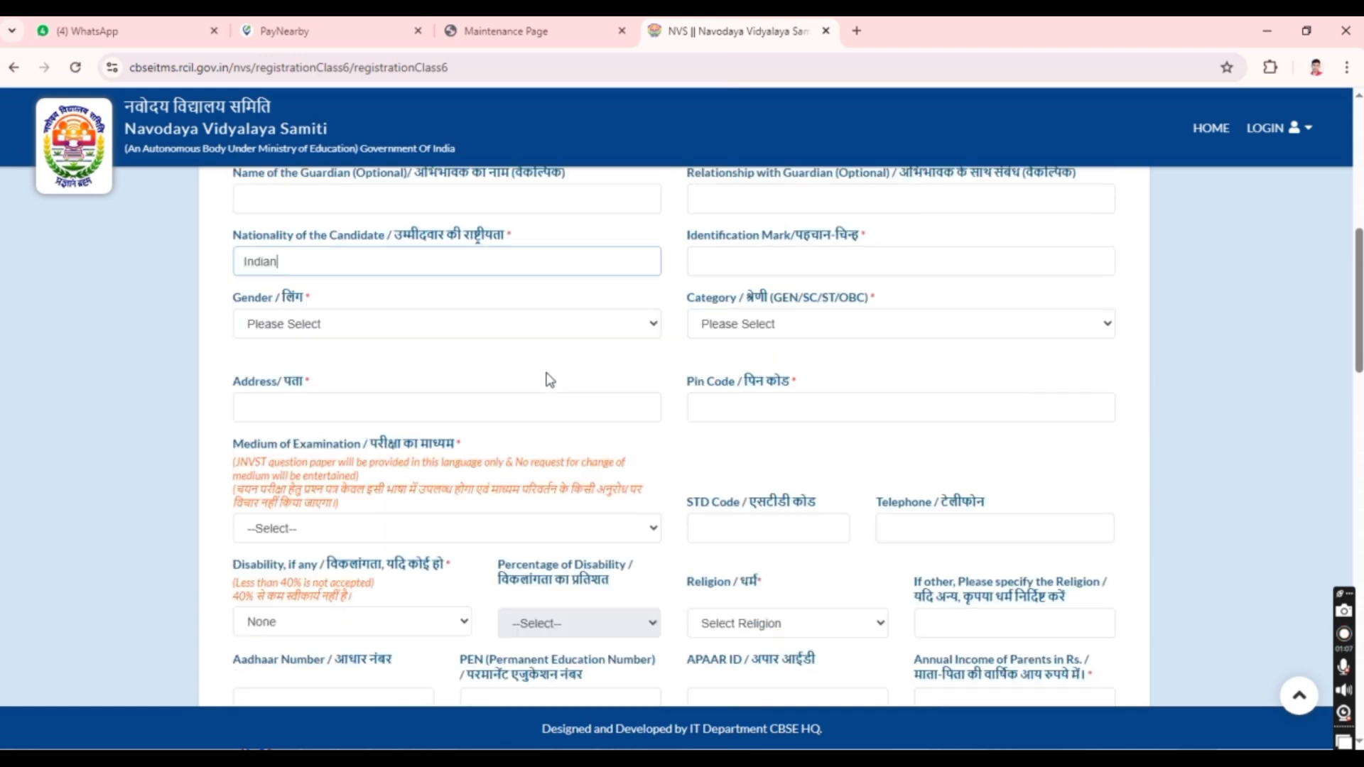
{"action": "left_click", "coordinate": [726, 264]}
{"action": "left_click_drag", "start_coordinate": [797, 237], "coordinate": [835, 242]}
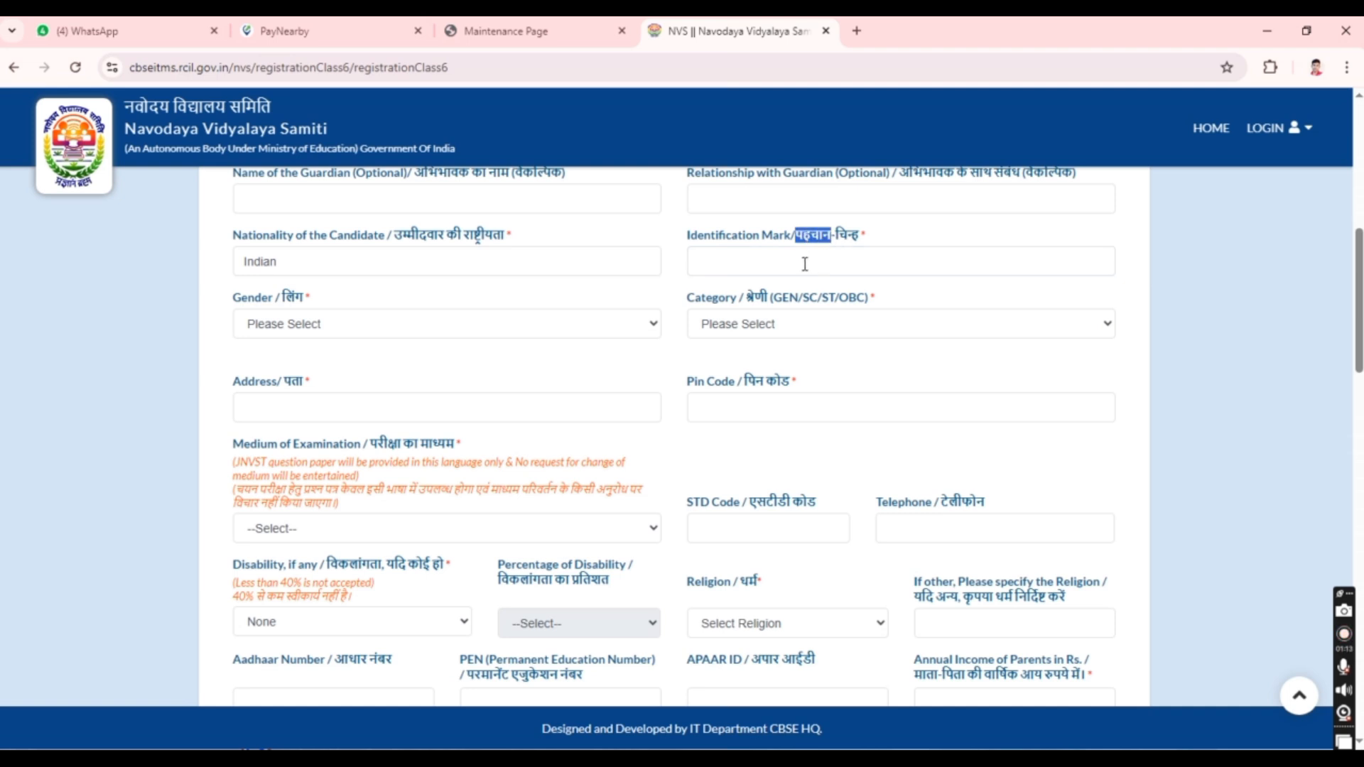
Set the candidate's gender to Female and the category to ST.
{"action": "left_click", "coordinate": [350, 330]}
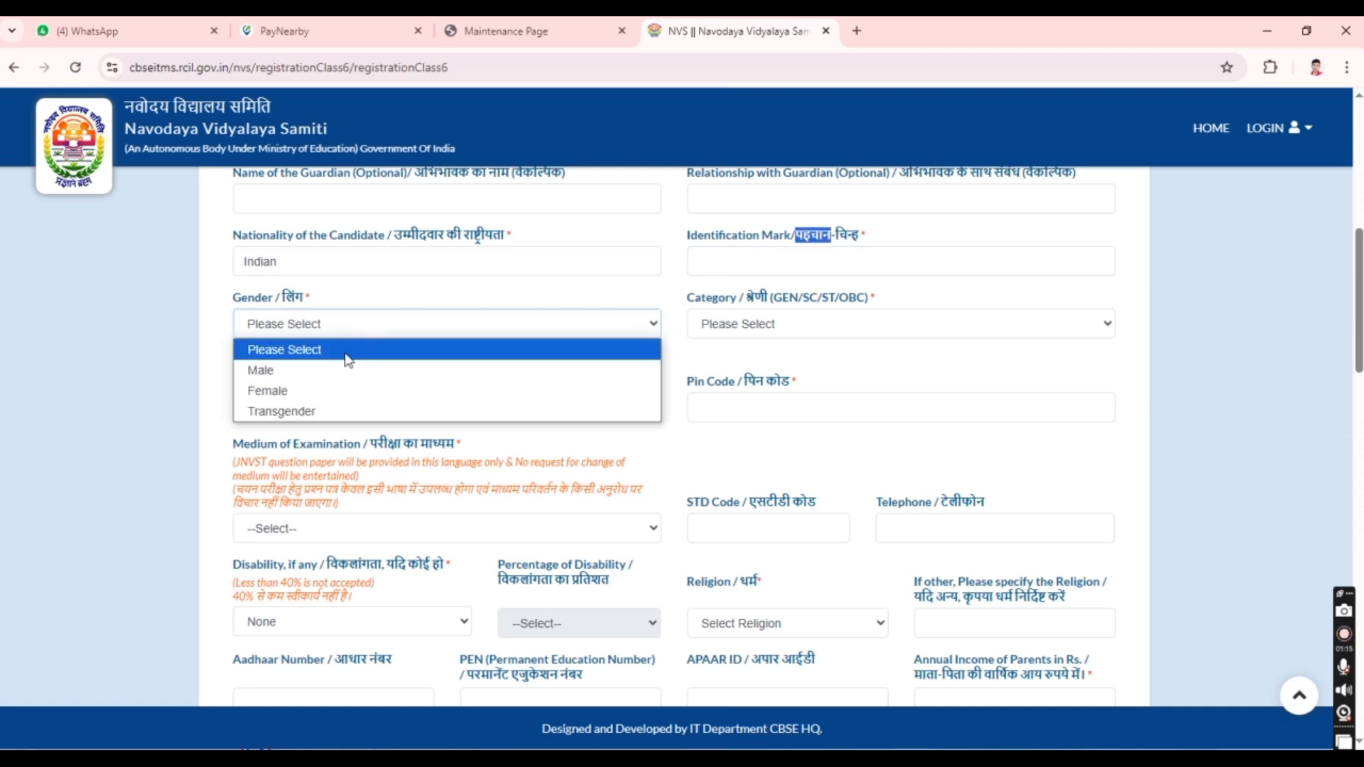
{"action": "left_click", "coordinate": [308, 393]}
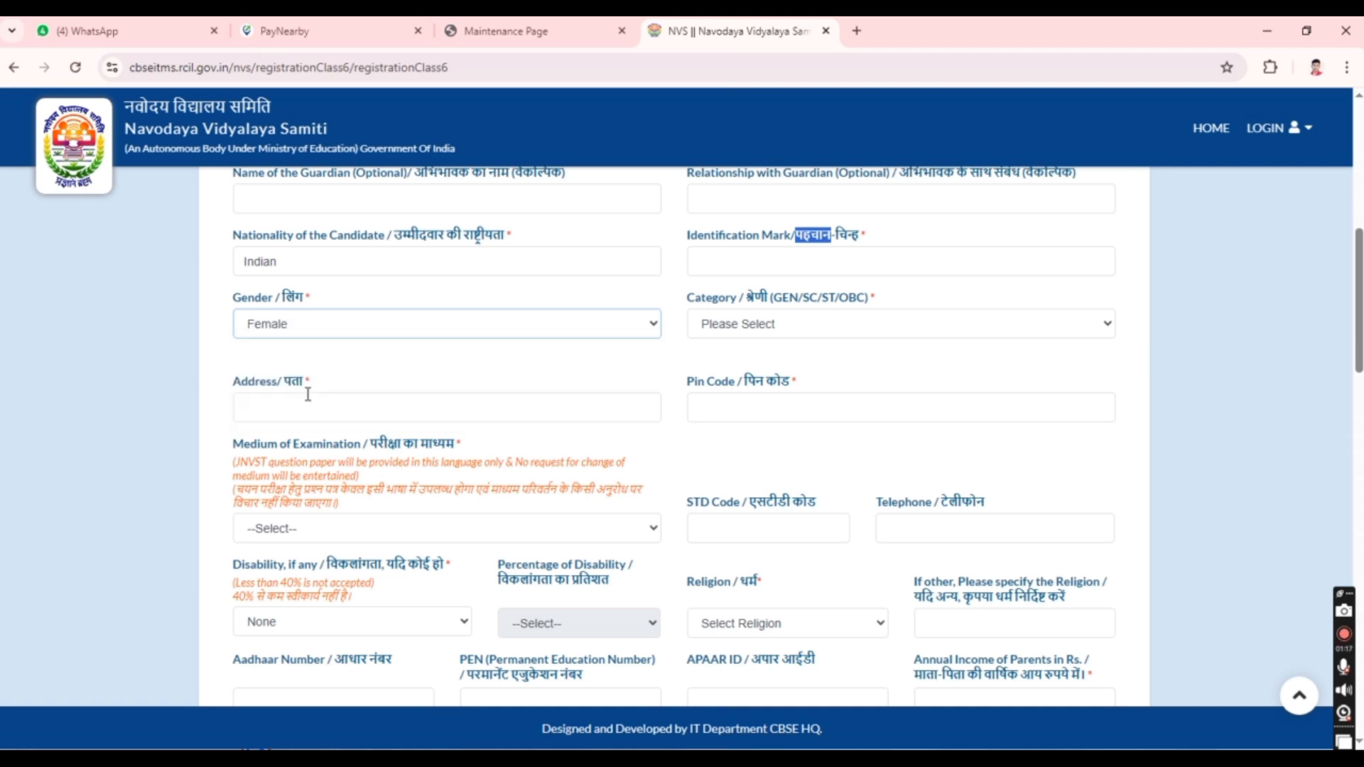
{"action": "left_click", "coordinate": [754, 327]}
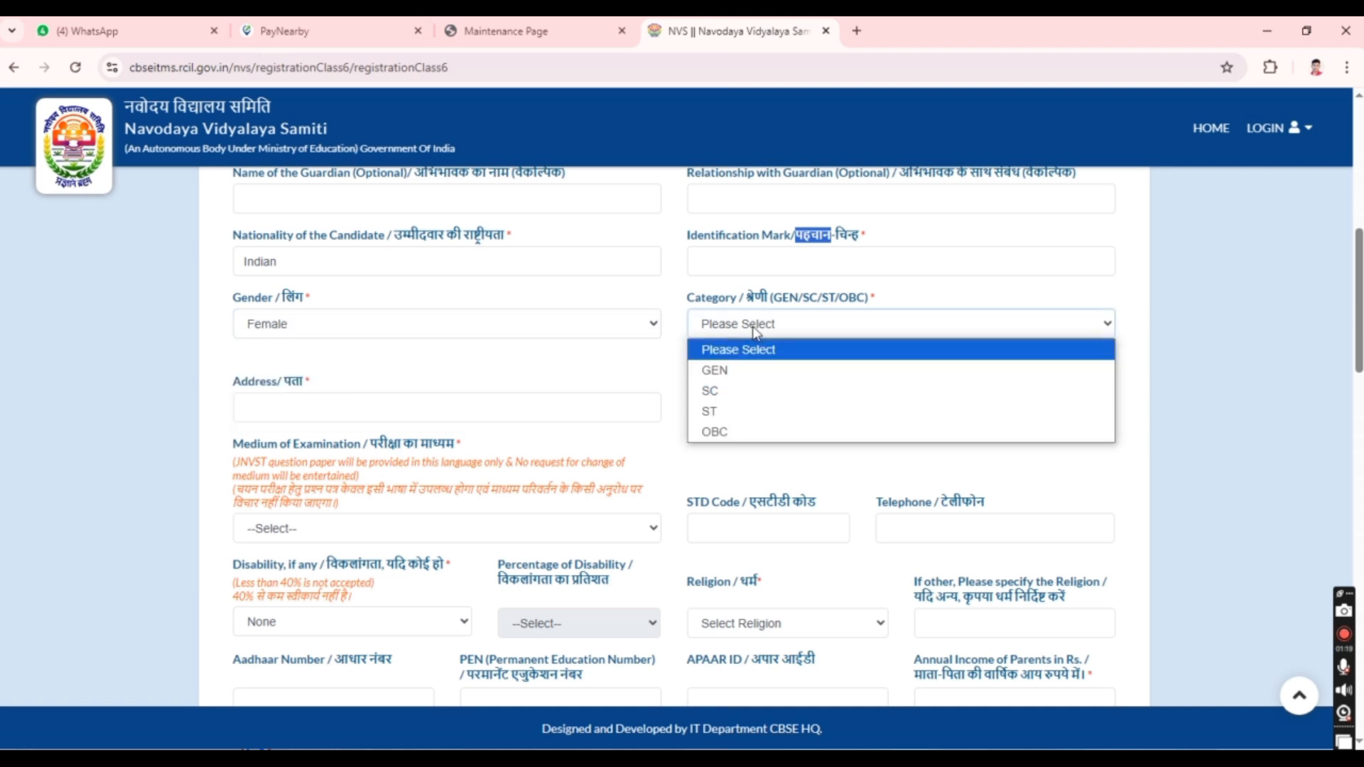
{"action": "left_click", "coordinate": [717, 412]}
Leave the address empty and enter the postal pin code of the candidate's address.
{"action": "left_click", "coordinate": [352, 407]}
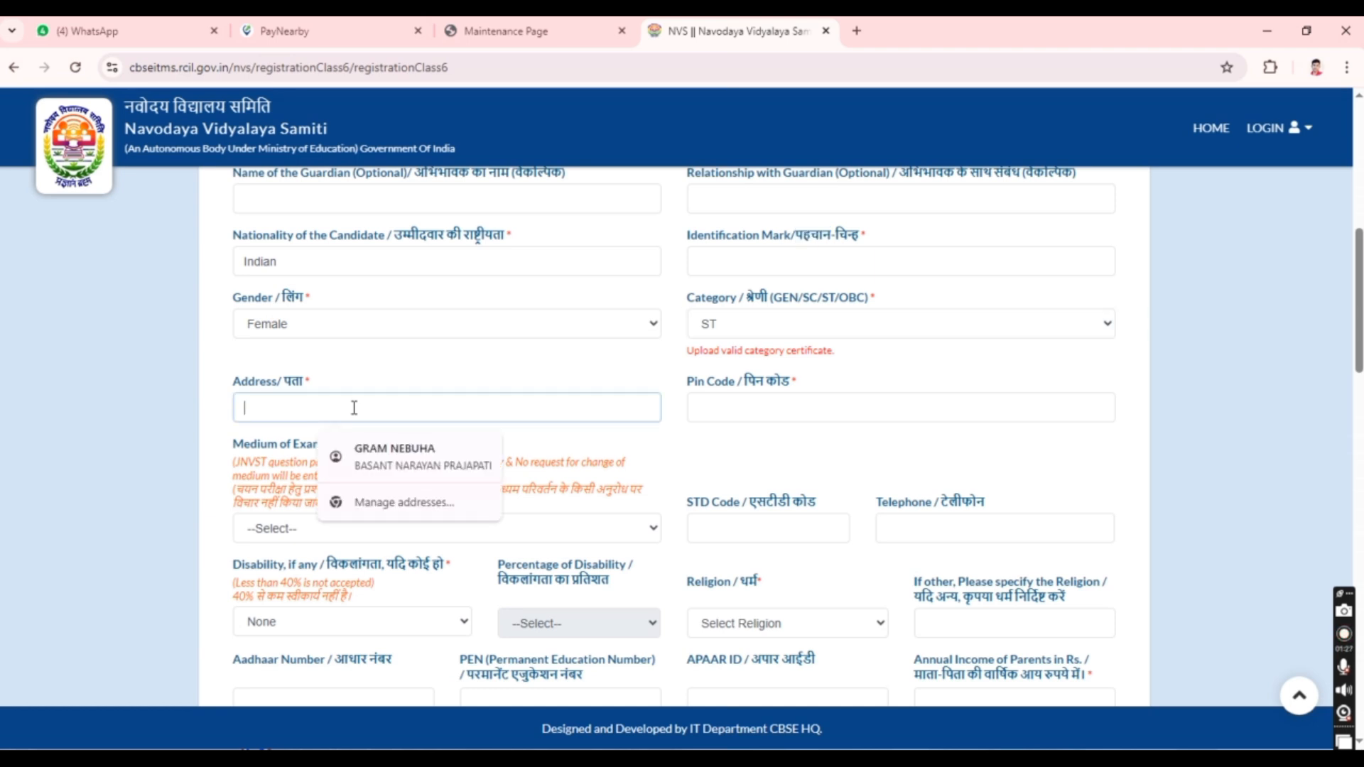
{"action": "scroll", "coordinate": [597, 396], "scroll_direction": "down", "scroll_amount": 2}
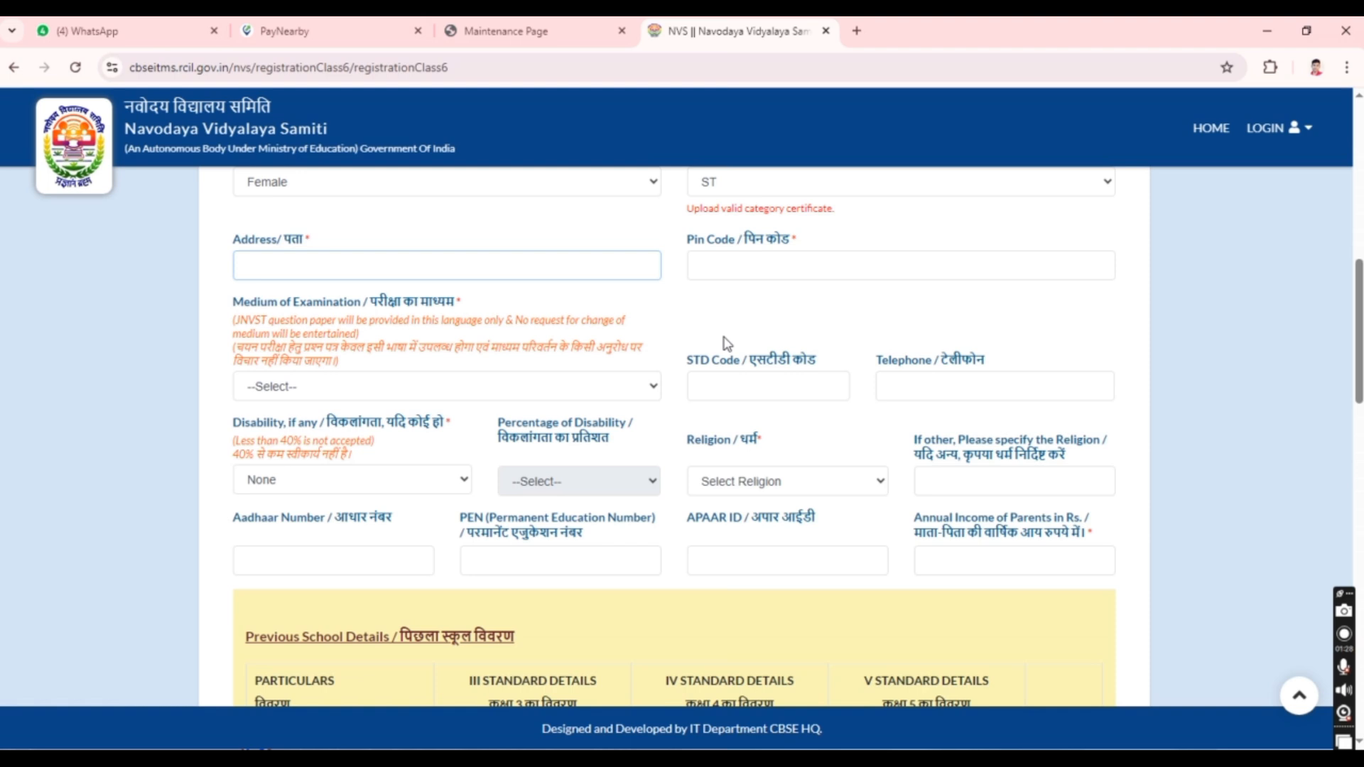
{"action": "left_click", "coordinate": [720, 260]}
{"action": "type", "text": "4"}
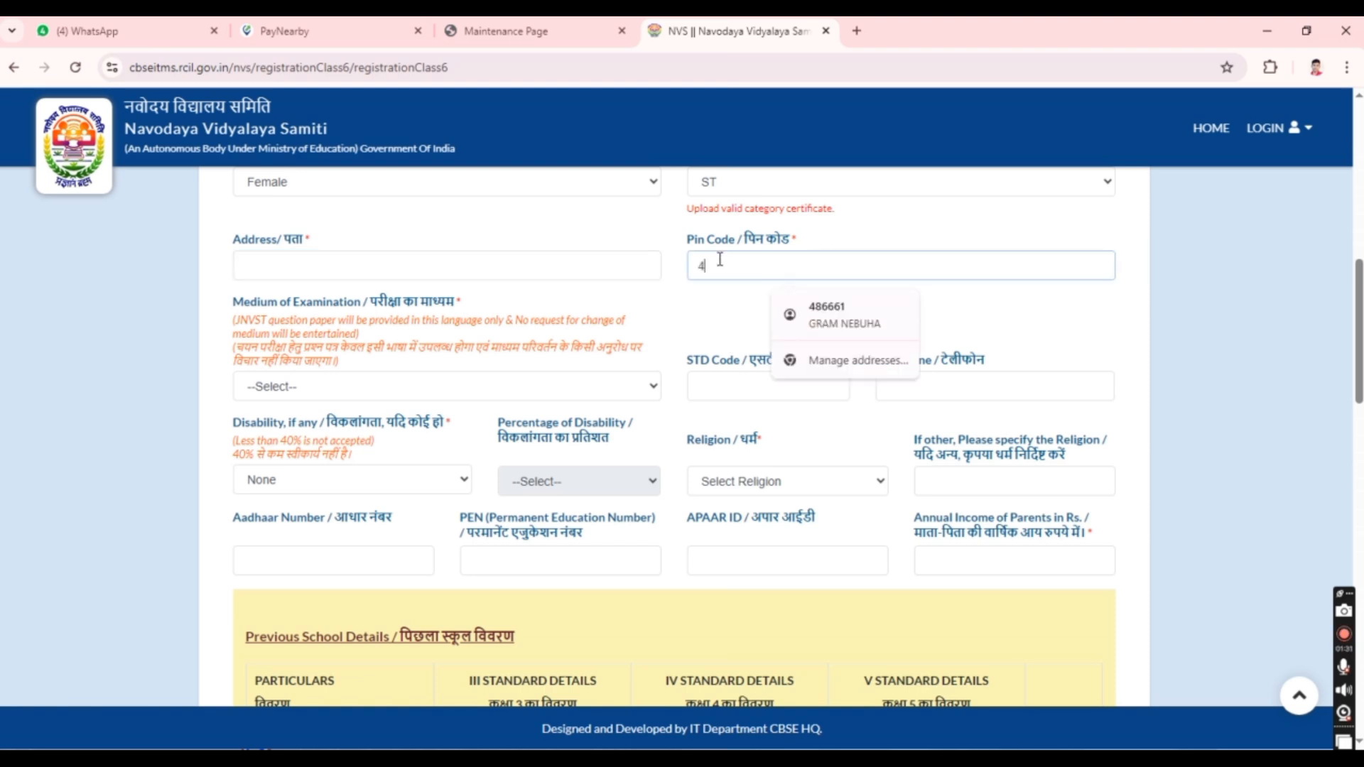
{"action": "type", "text": "86662"}
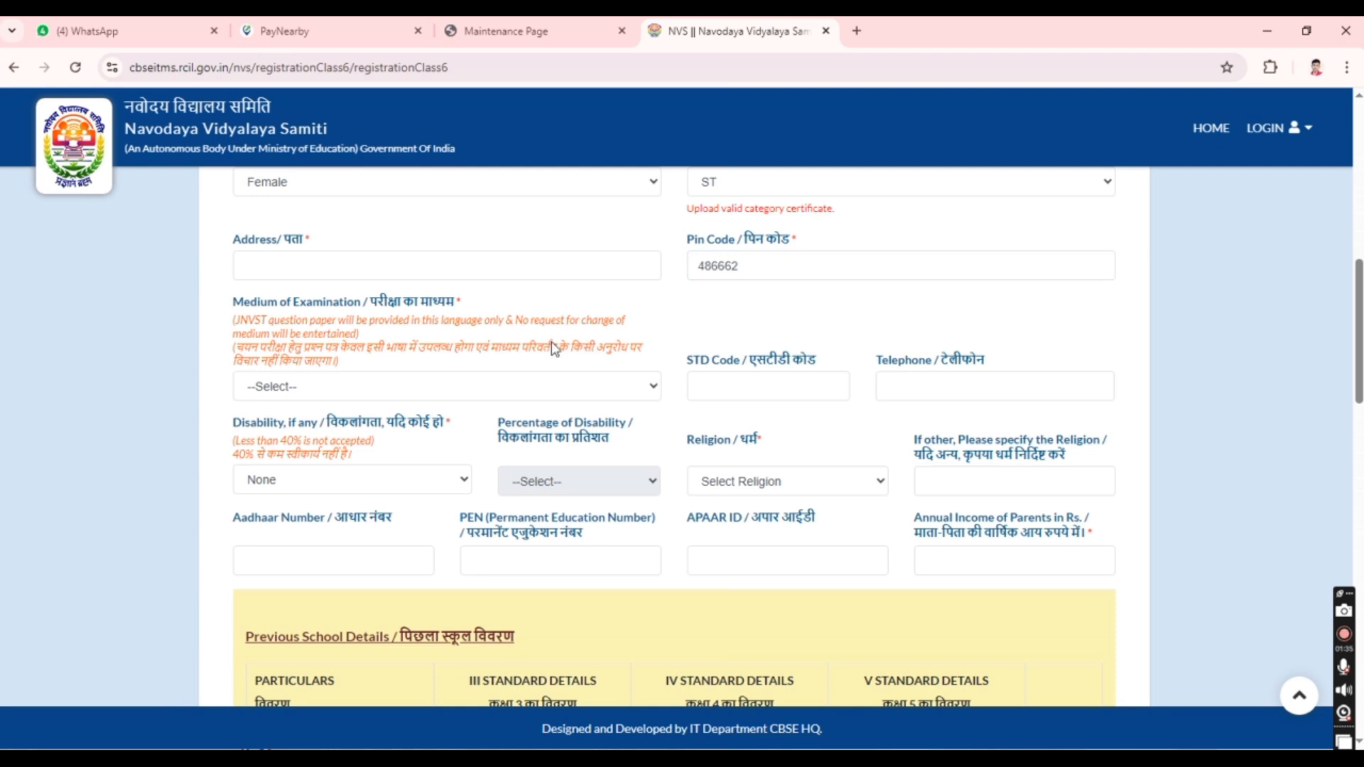
Set the medium of examination to HINDI.
{"action": "left_click_drag", "start_coordinate": [369, 301], "coordinate": [432, 305]}
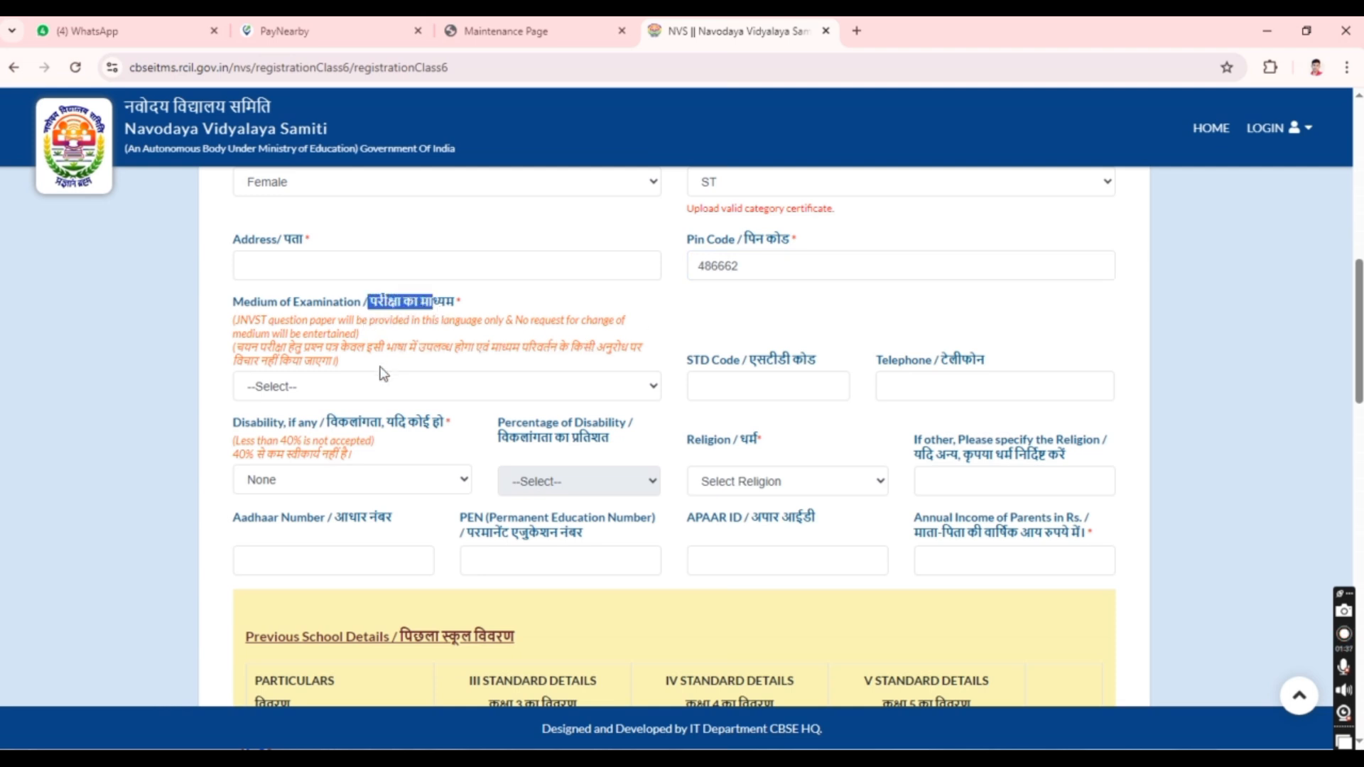
{"action": "left_click", "coordinate": [346, 390]}
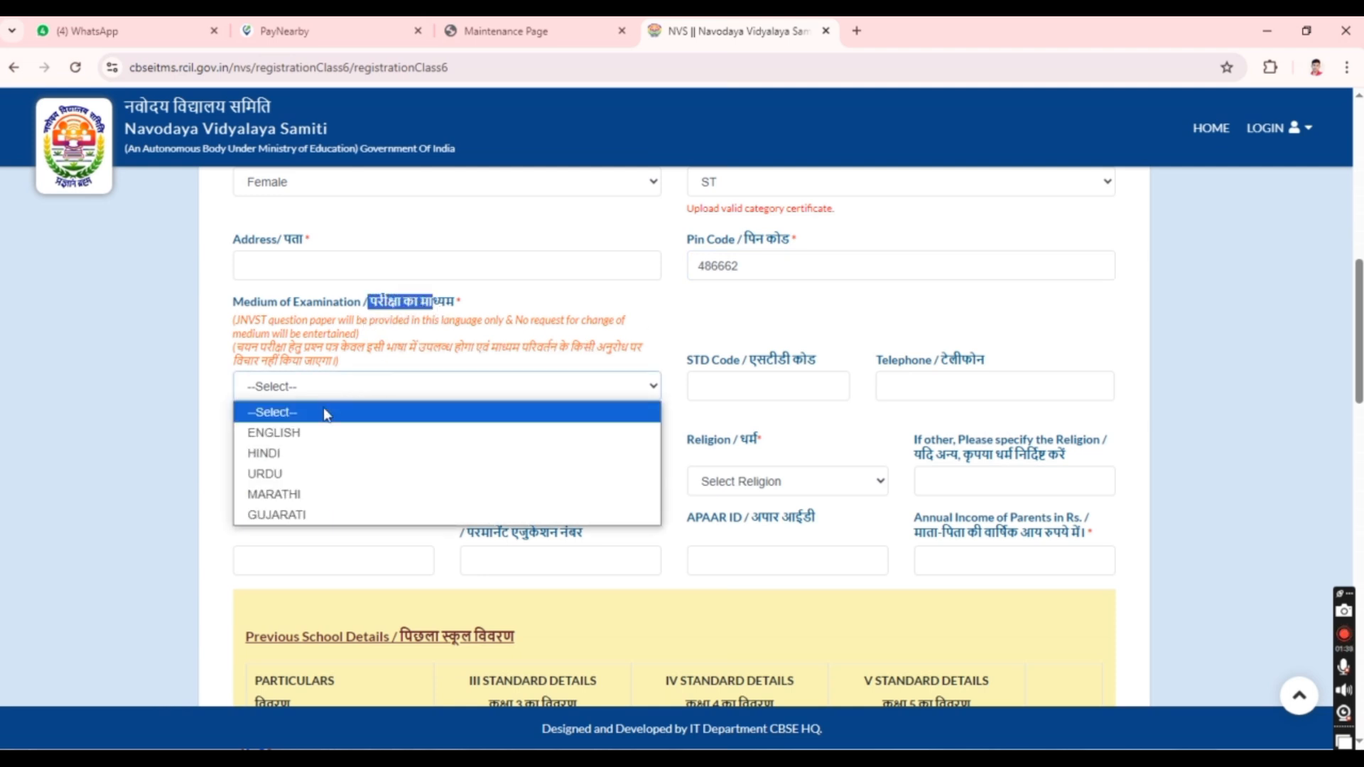
{"action": "left_click", "coordinate": [291, 455]}
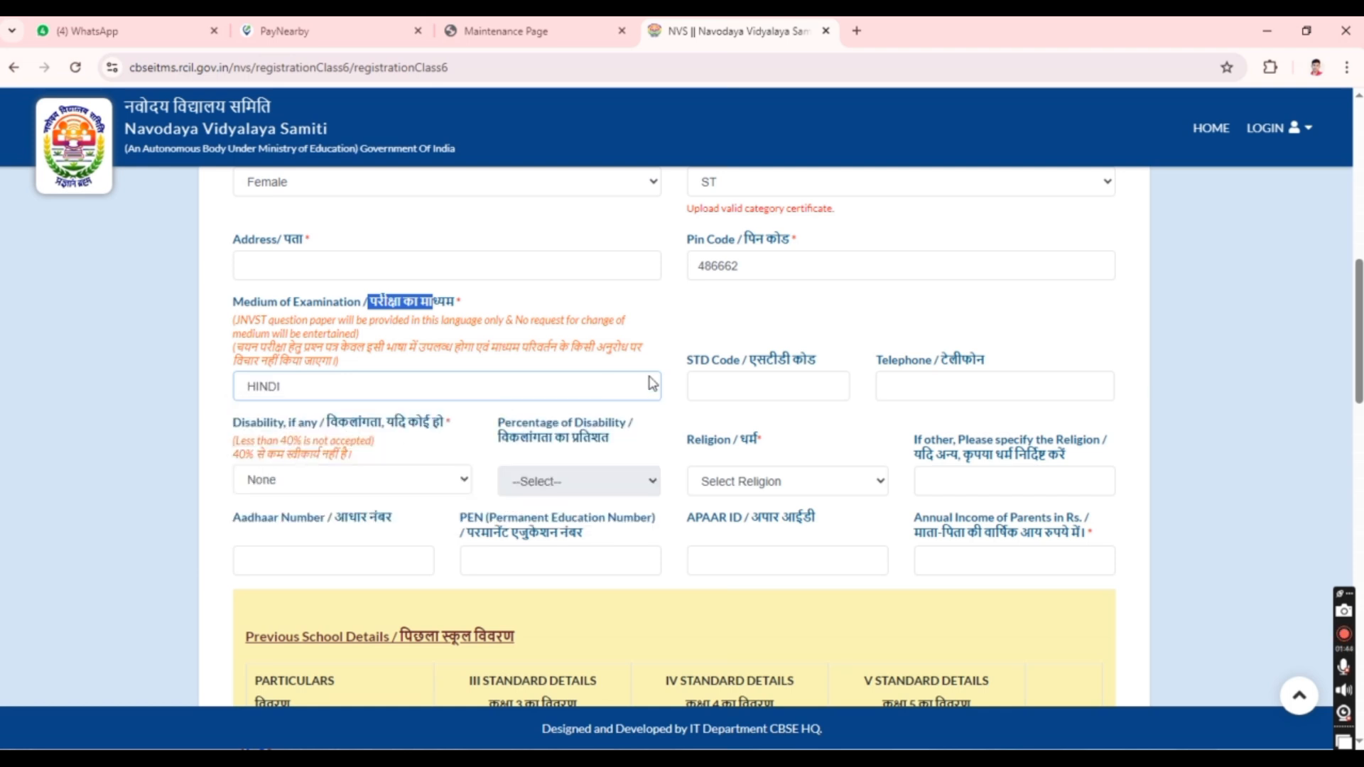
Leave the STD code and telephone empty, keep the disability as None and set the religion to Hinduism.
{"action": "left_click", "coordinate": [764, 383]}
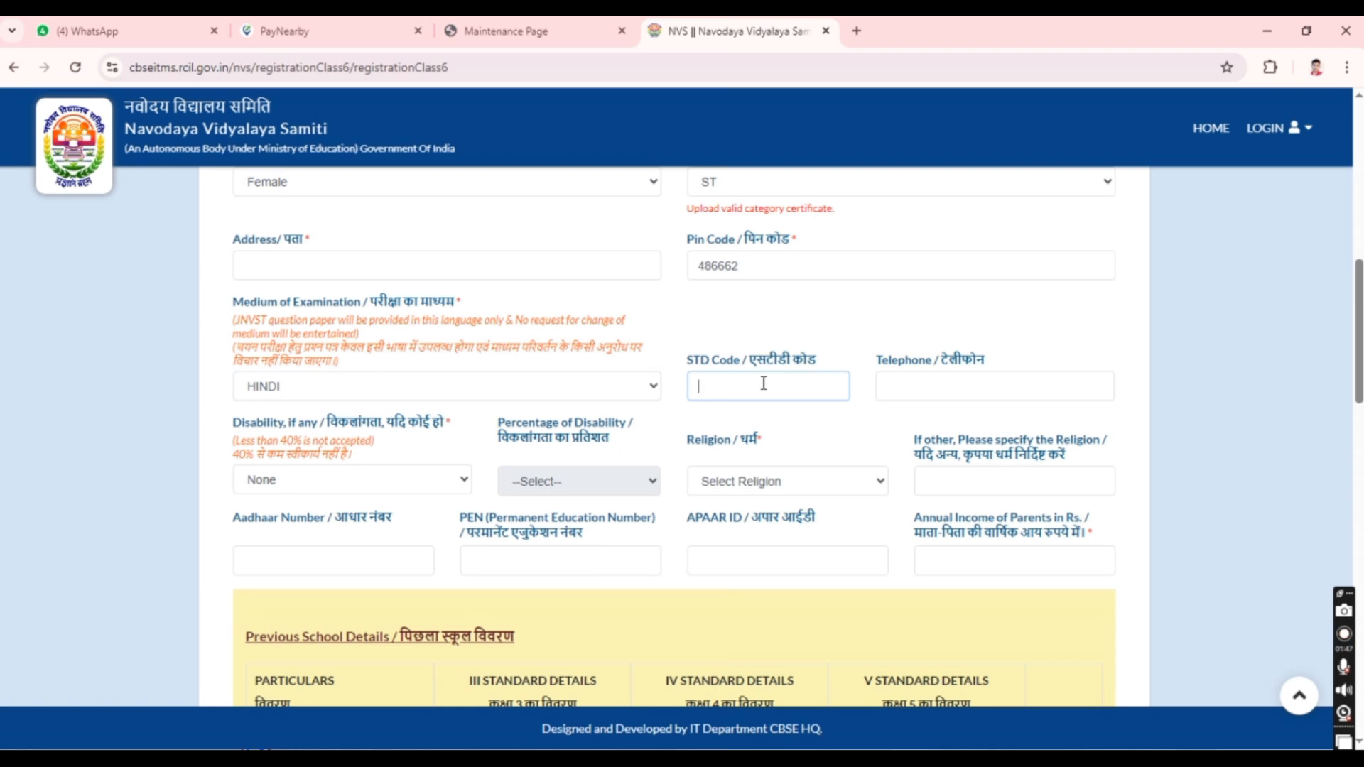
{"action": "left_click", "coordinate": [888, 384]}
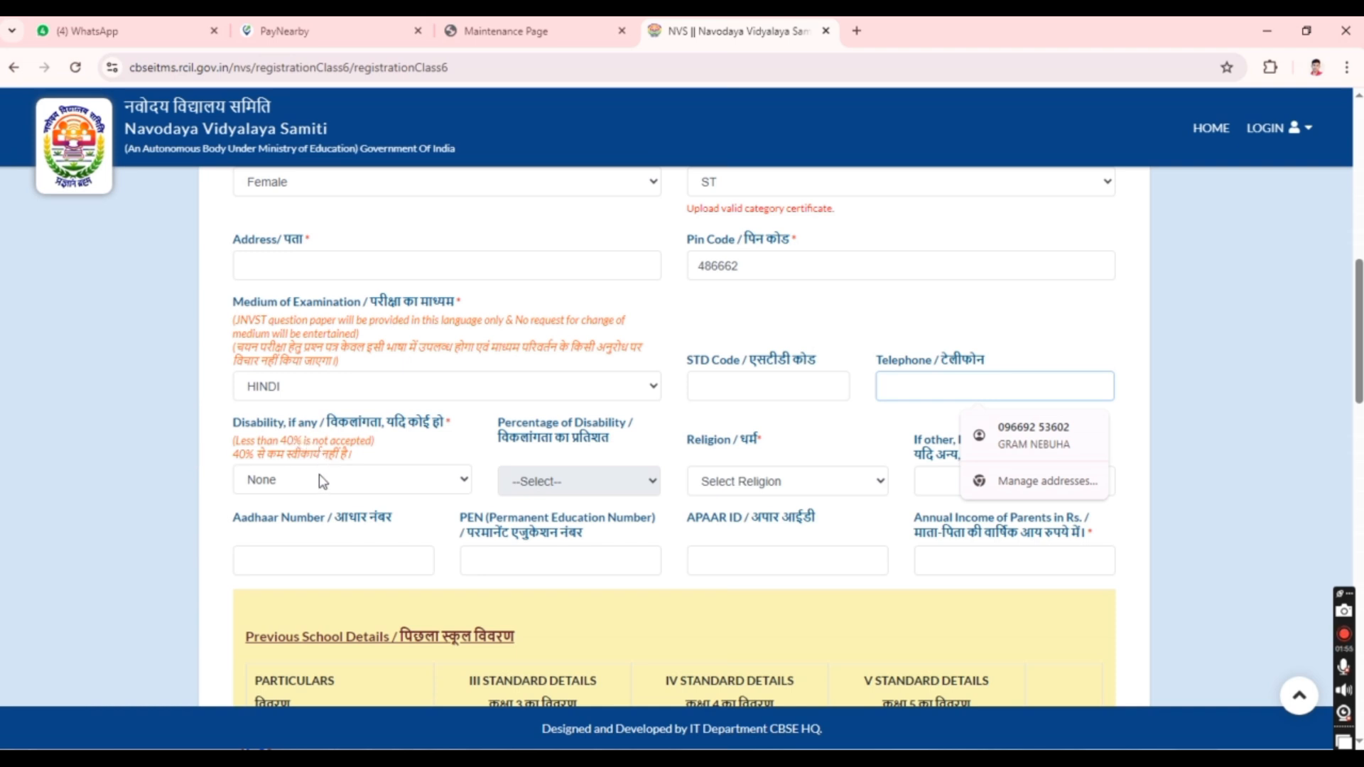
{"action": "scroll", "coordinate": [320, 476], "scroll_direction": "down", "scroll_amount": 2}
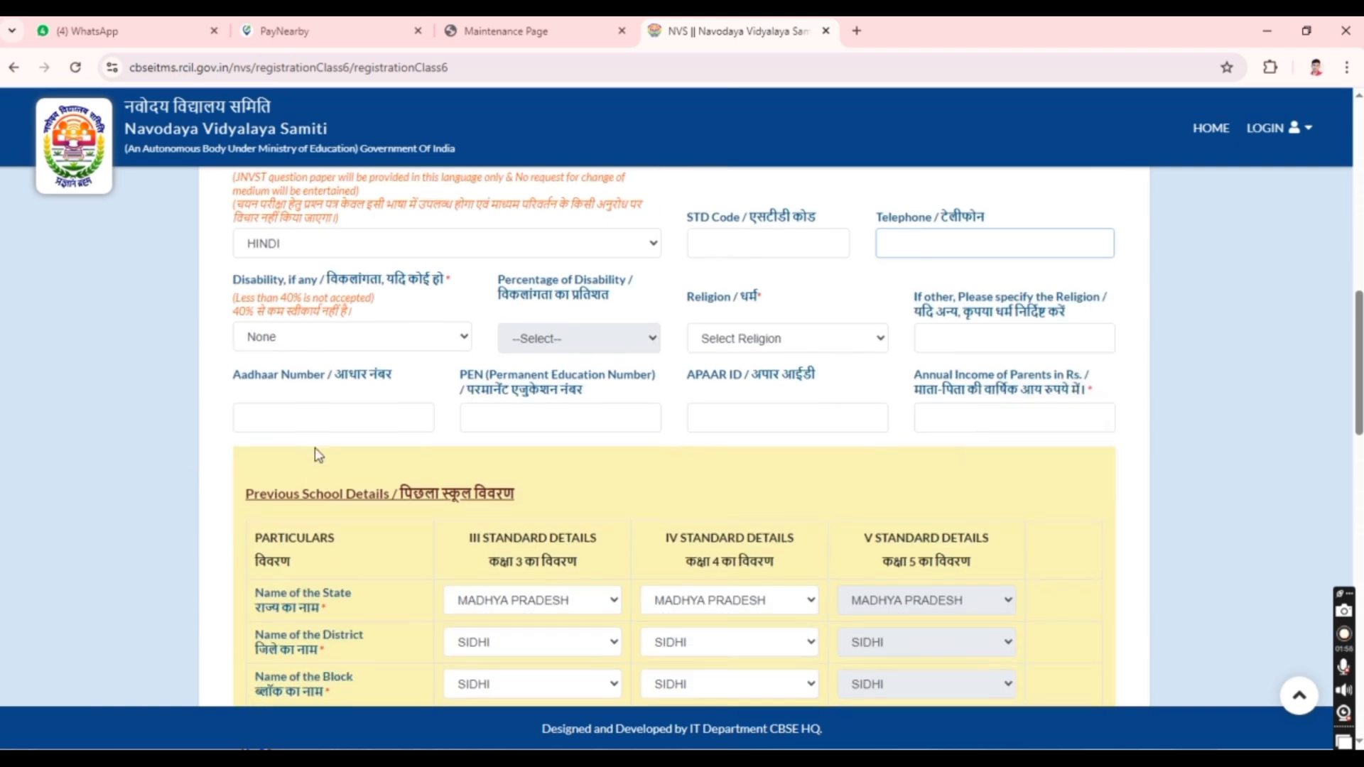
{"action": "left_click", "coordinate": [295, 349]}
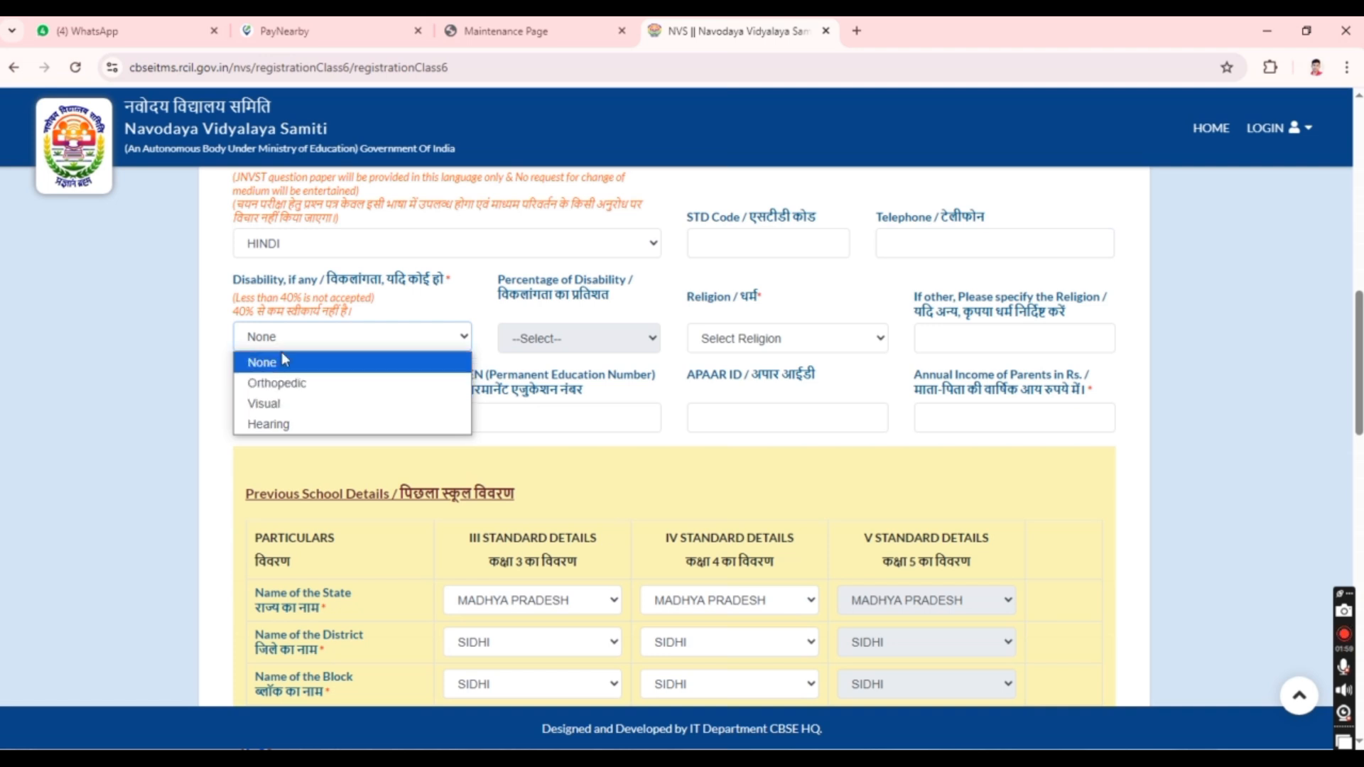
{"action": "left_click", "coordinate": [283, 355]}
{"action": "left_click", "coordinate": [724, 343]}
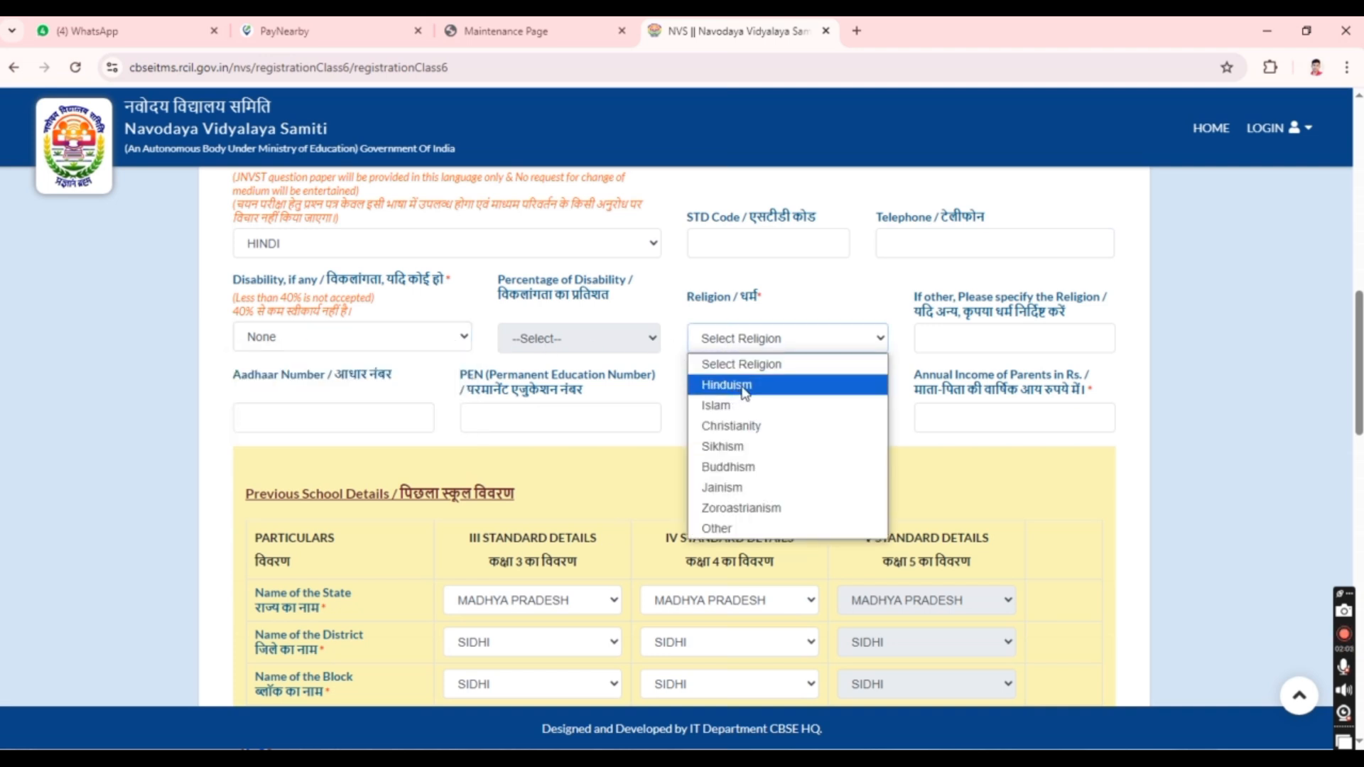
{"action": "left_click", "coordinate": [744, 390]}
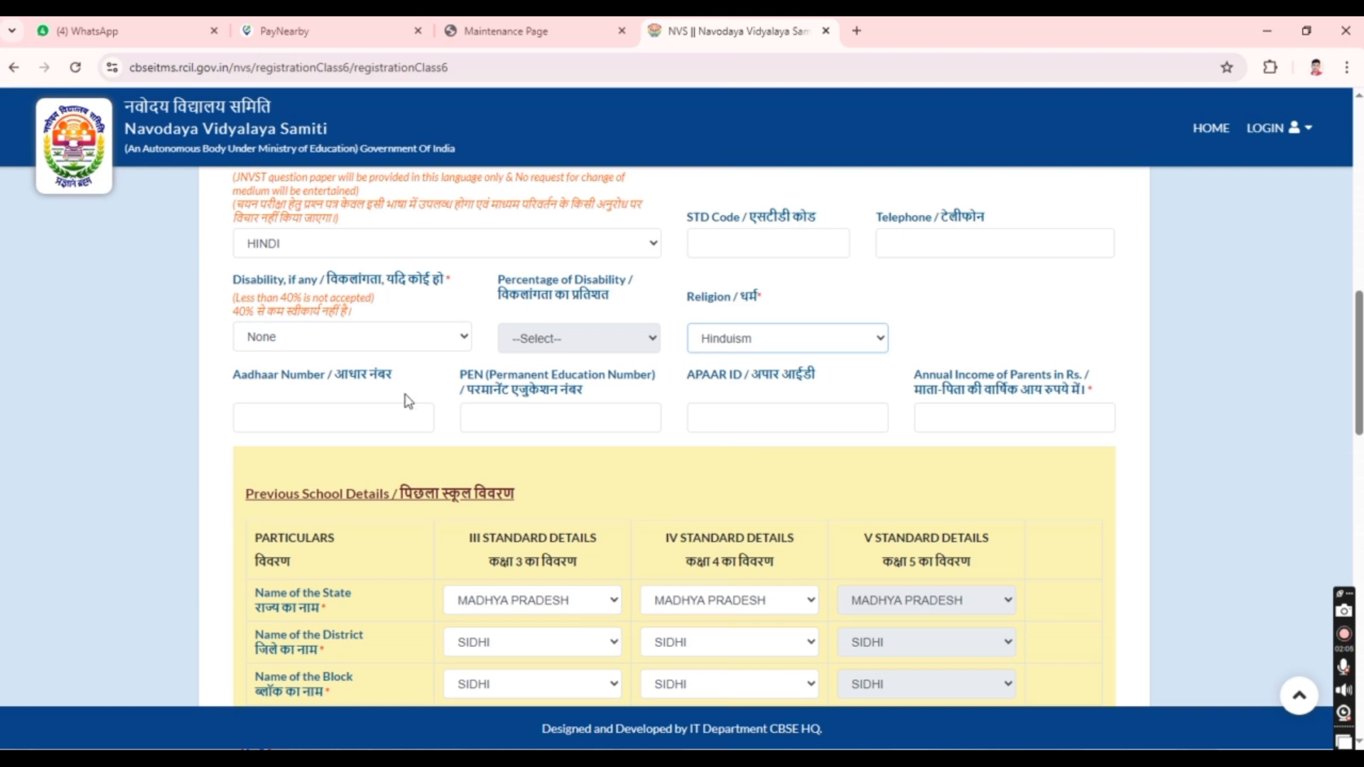
Leave the Aadhaar number, PEN and APAAR ID empty and set the parents' annual income to 30000.
{"action": "left_click", "coordinate": [340, 412]}
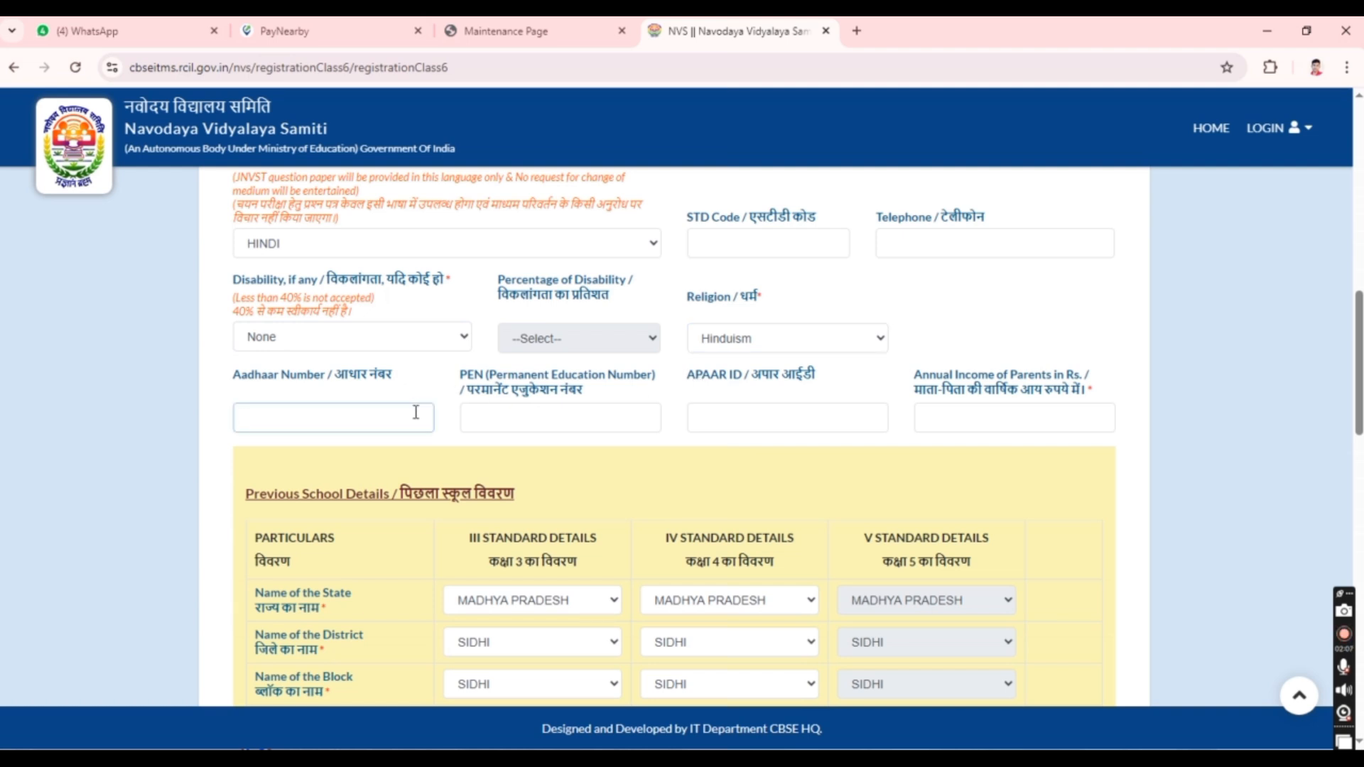
{"action": "left_click", "coordinate": [505, 412]}
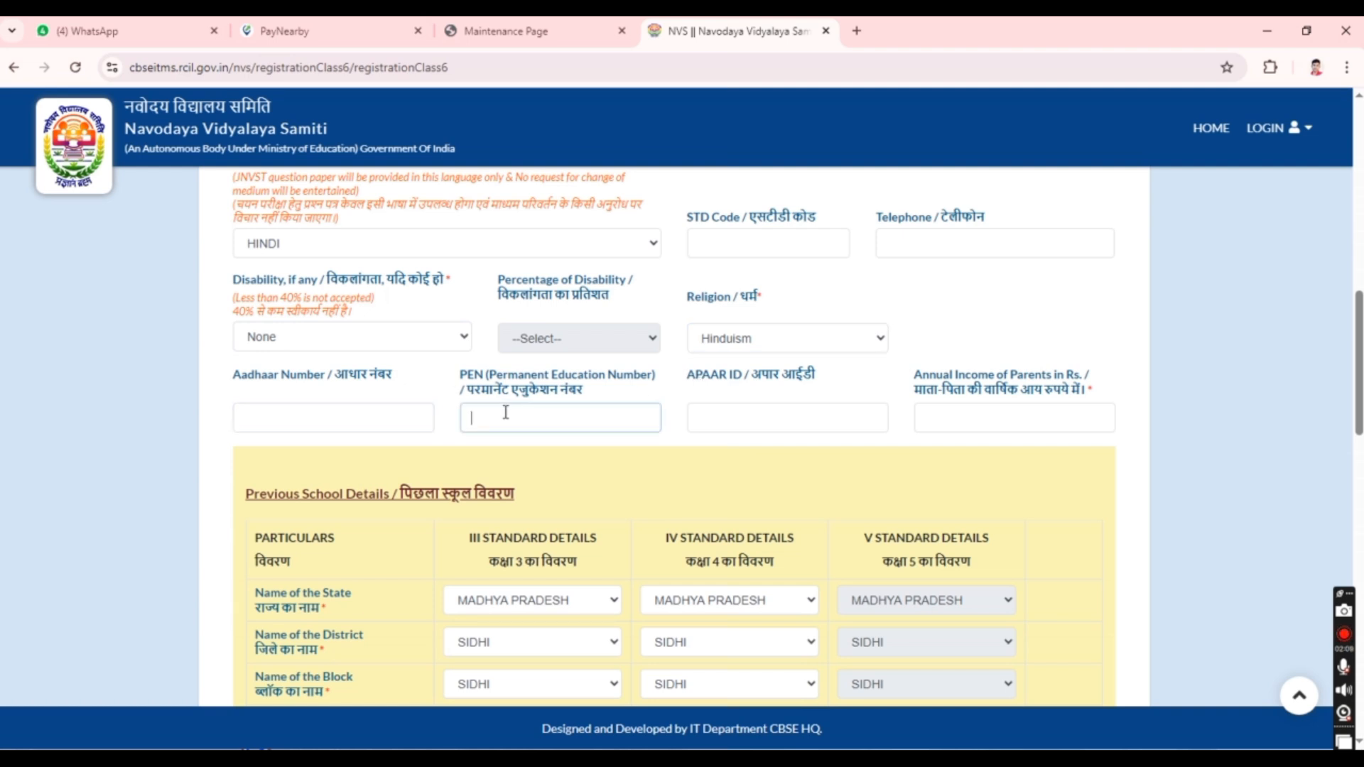
{"action": "left_click", "coordinate": [739, 418]}
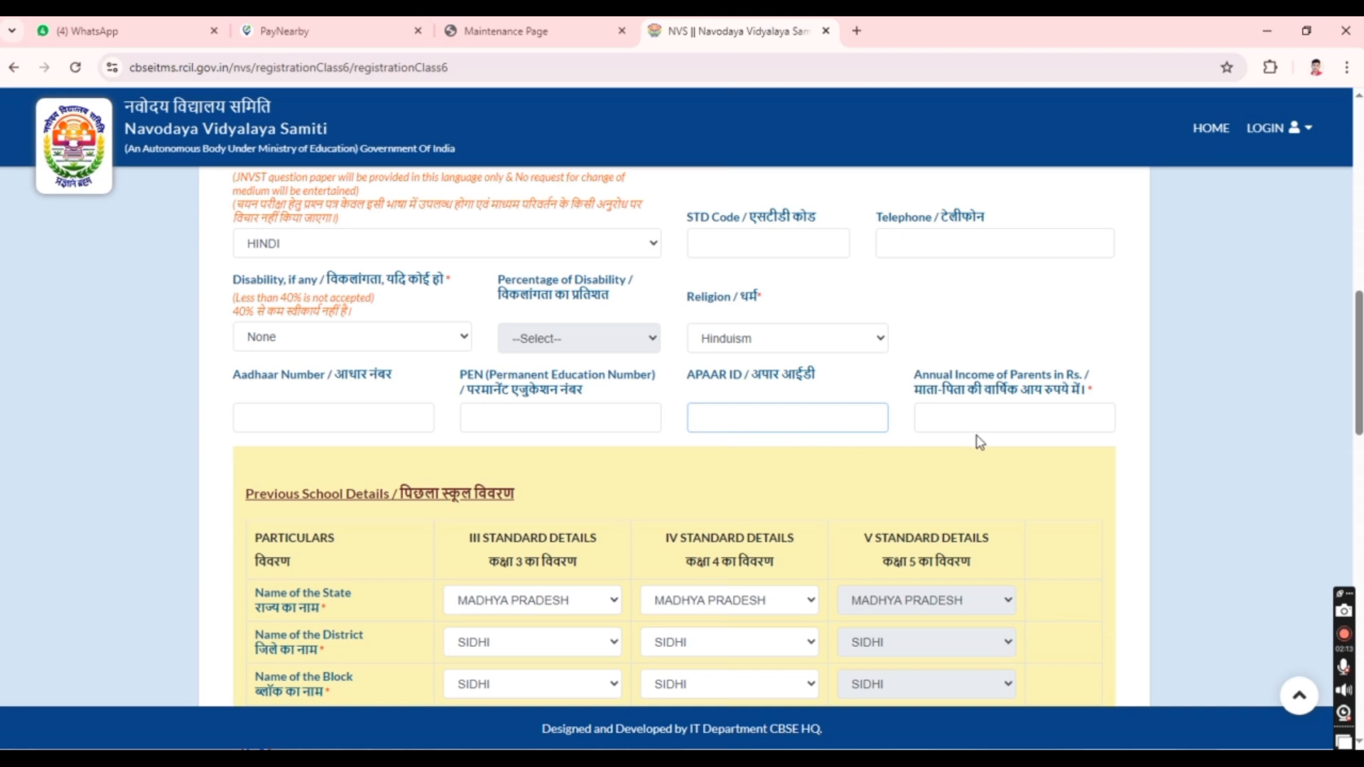
{"action": "left_click", "coordinate": [959, 412]}
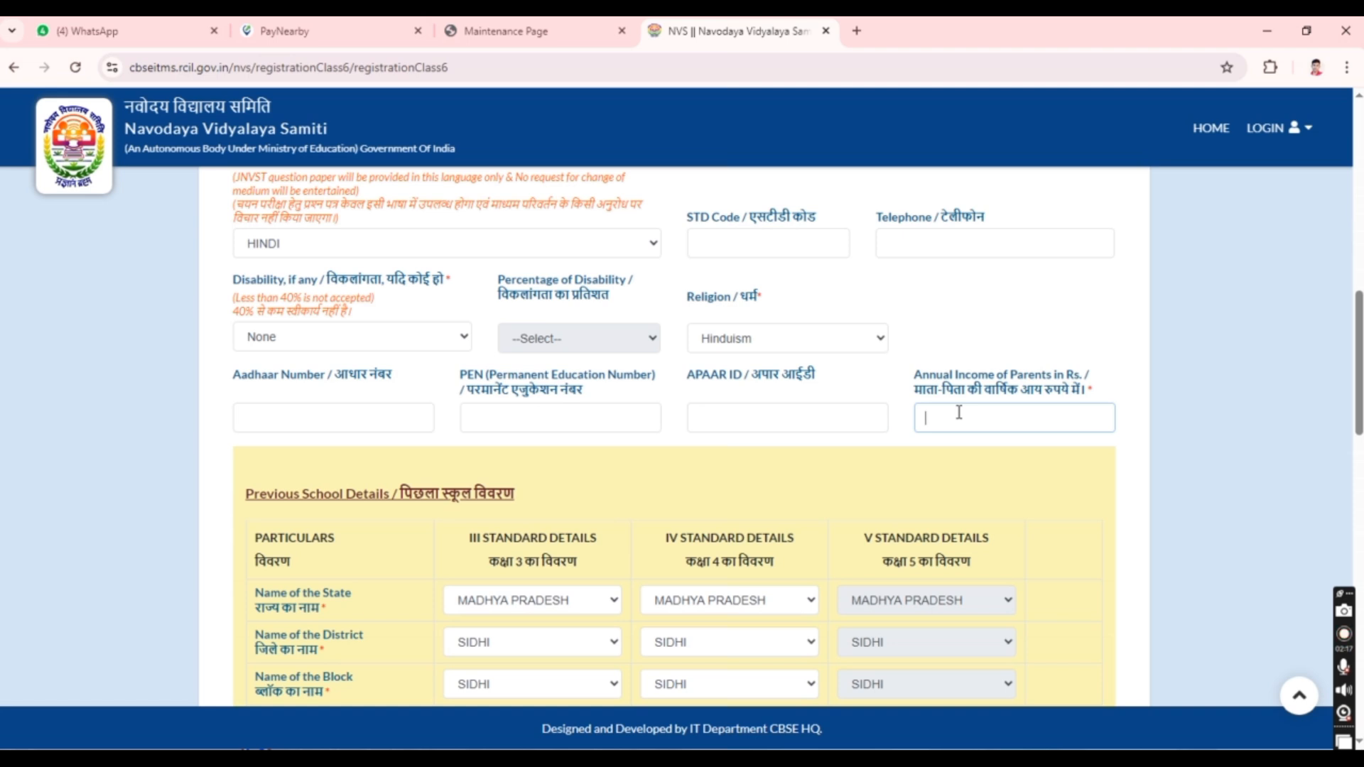
{"action": "scroll", "coordinate": [959, 412], "scroll_direction": "down", "scroll_amount": 2}
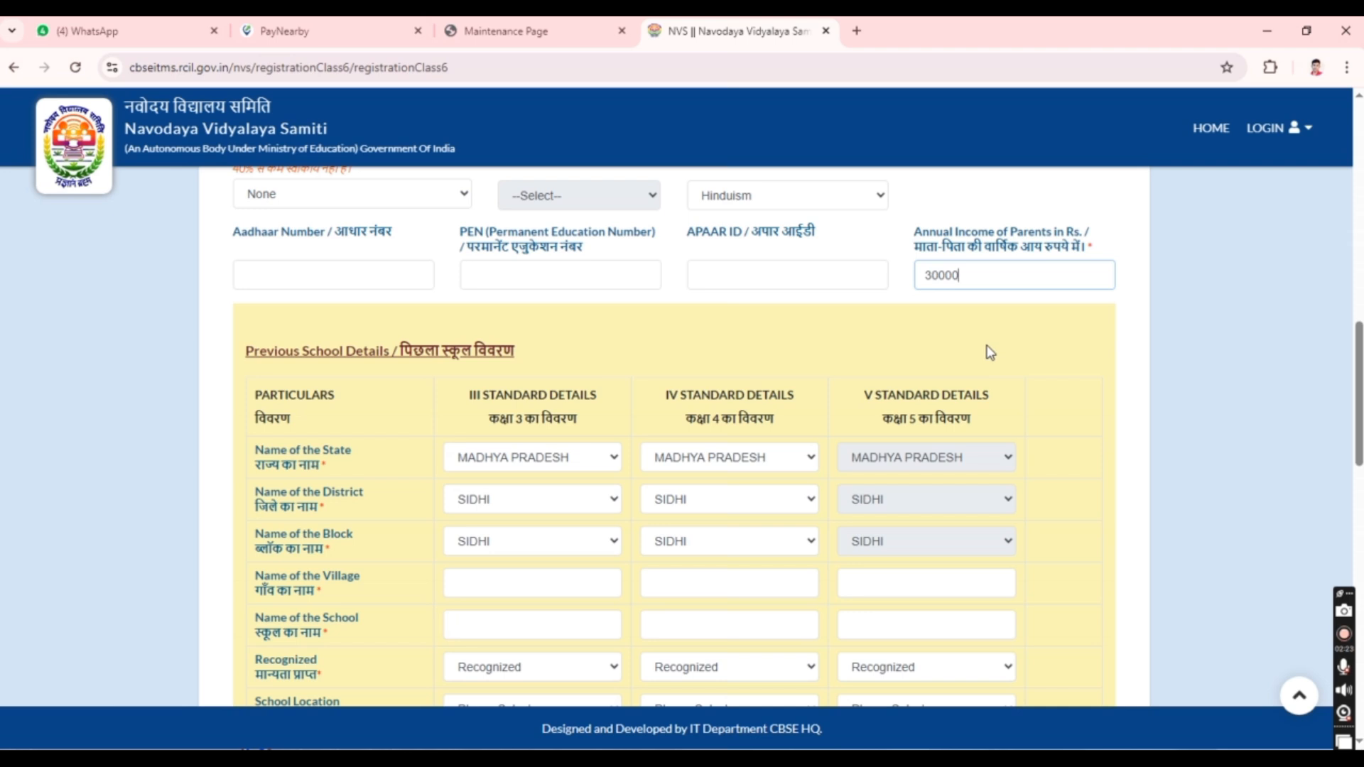
Examine the class III state options and the village name fields for classes III to V in the Previous School Details.
{"action": "scroll", "coordinate": [511, 348], "scroll_direction": "down", "scroll_amount": 2}
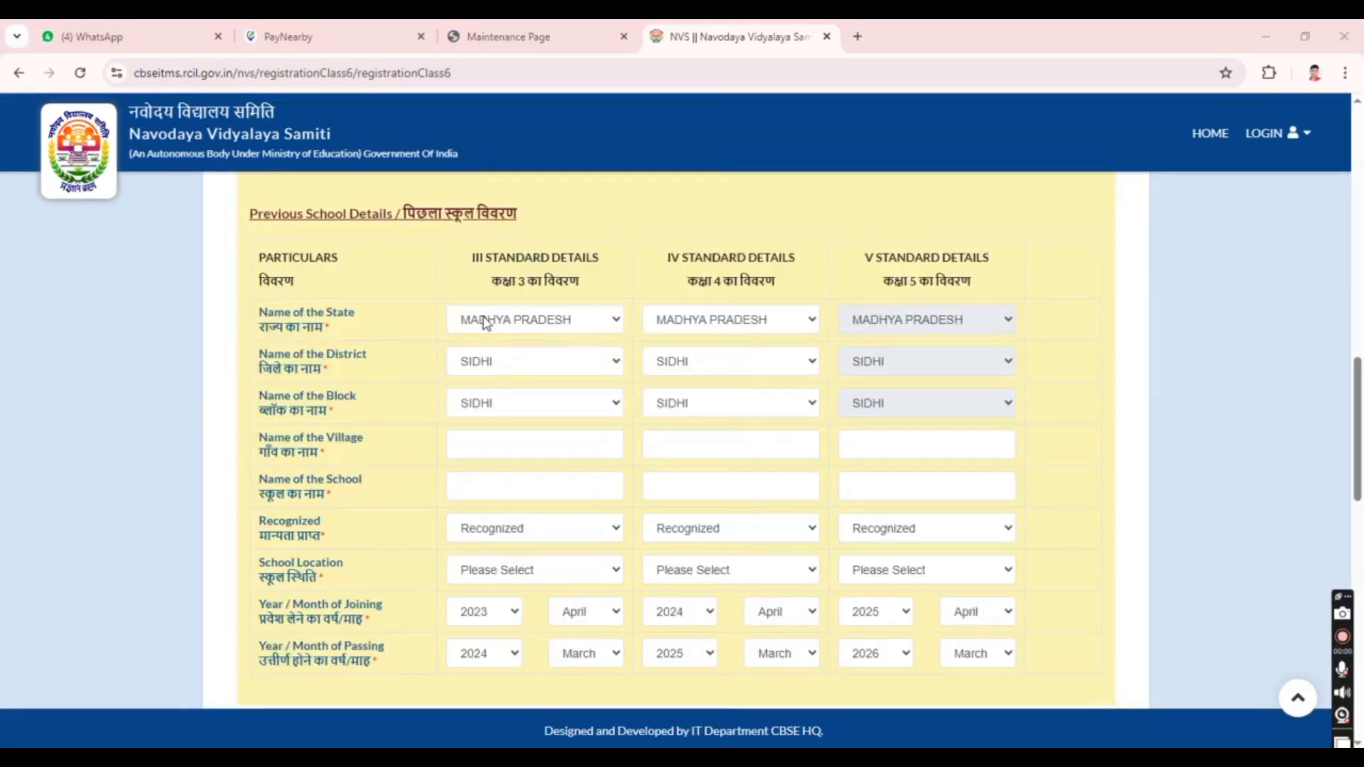
{"action": "left_click", "coordinate": [486, 324]}
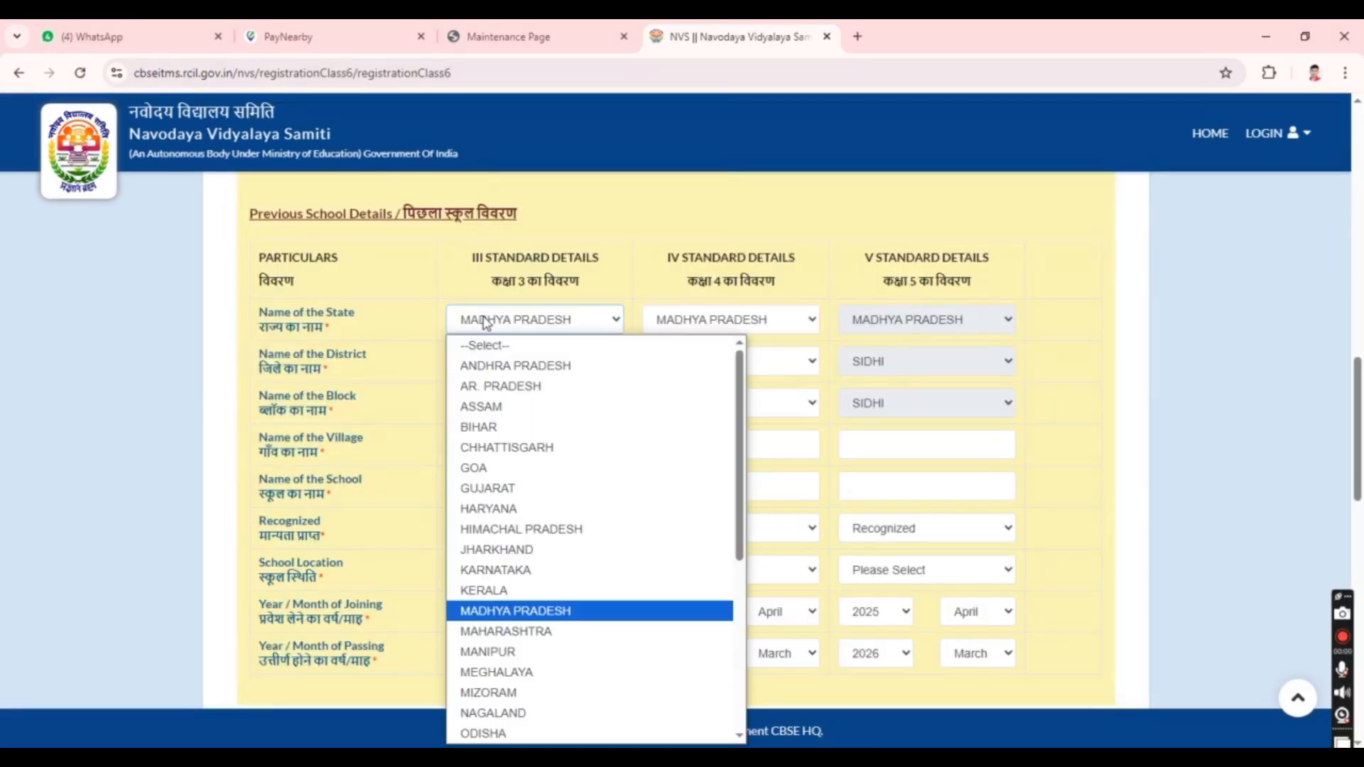
{"action": "left_click", "coordinate": [486, 324]}
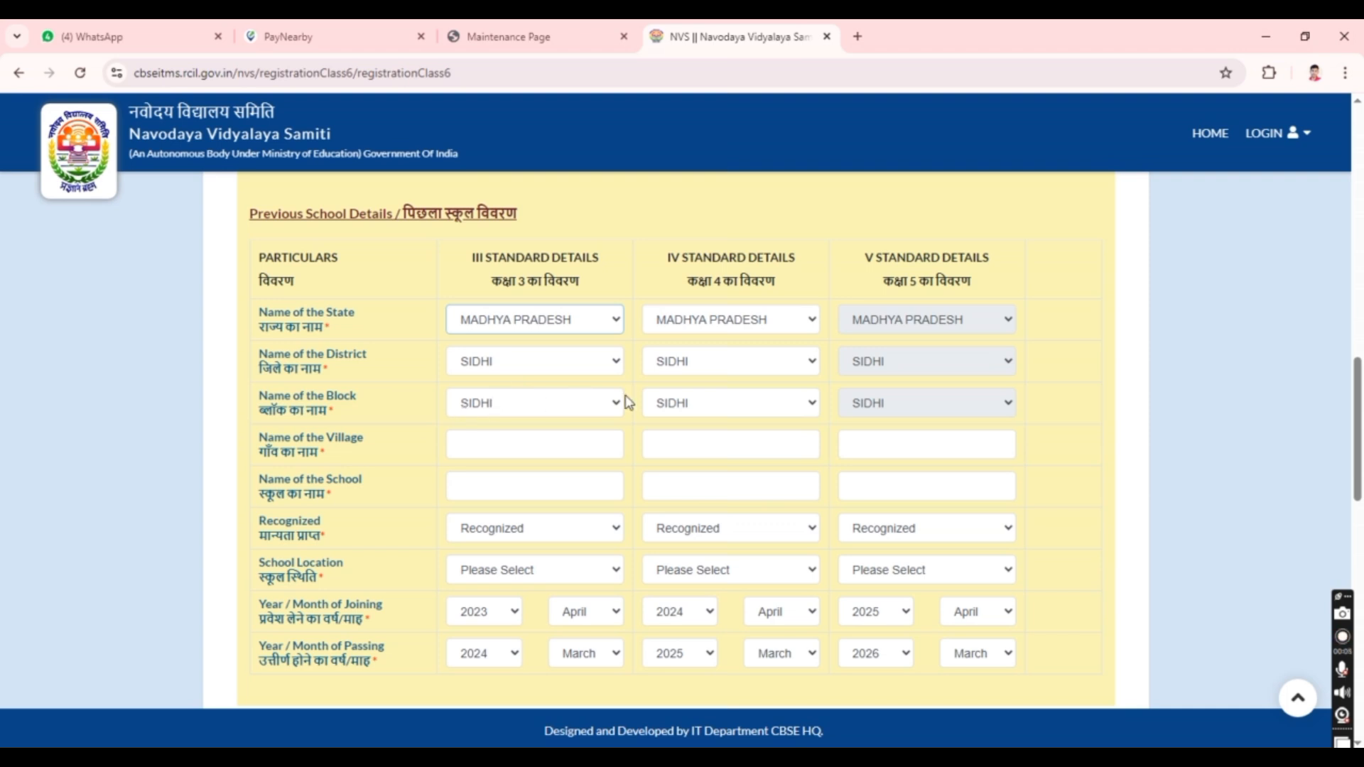
{"action": "scroll", "coordinate": [625, 403], "scroll_direction": "down", "scroll_amount": 2}
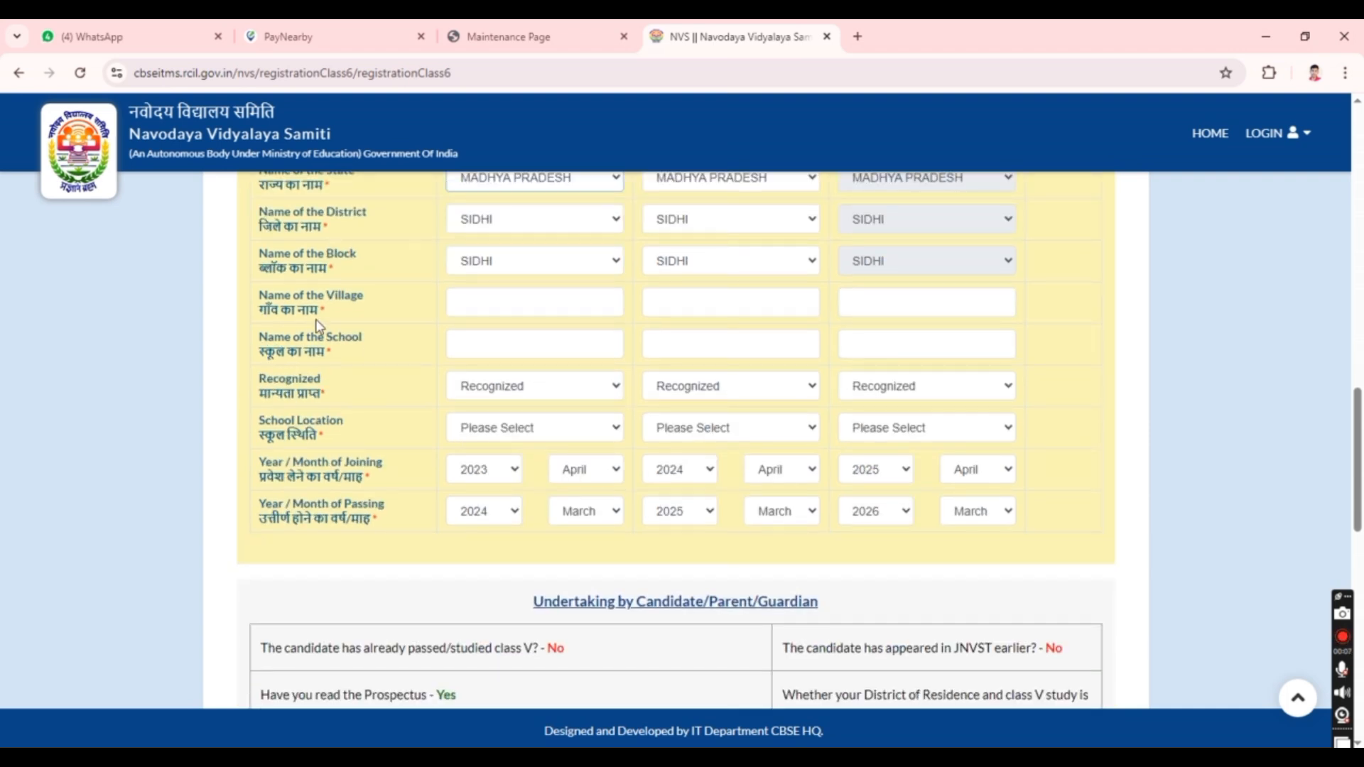
{"action": "left_click_drag", "start_coordinate": [270, 311], "coordinate": [331, 314]}
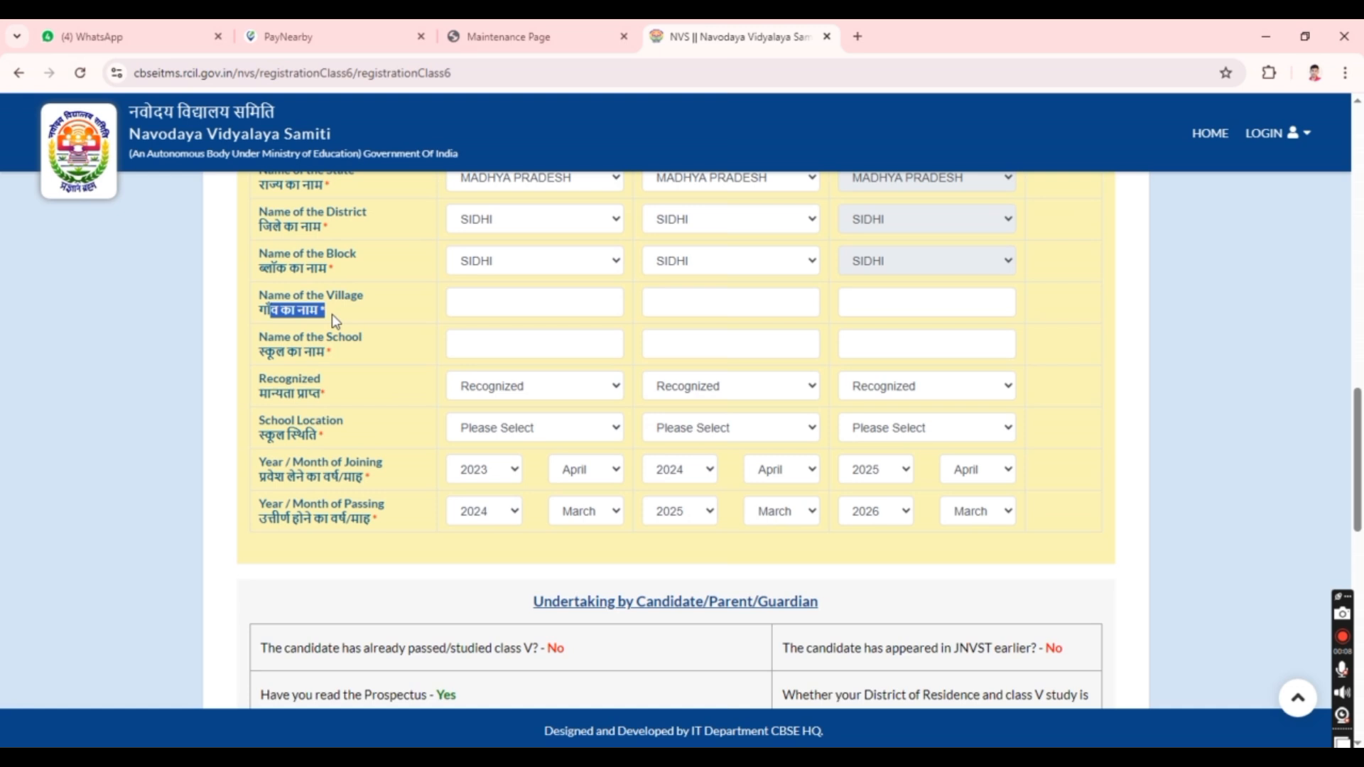
{"action": "left_click", "coordinate": [504, 304]}
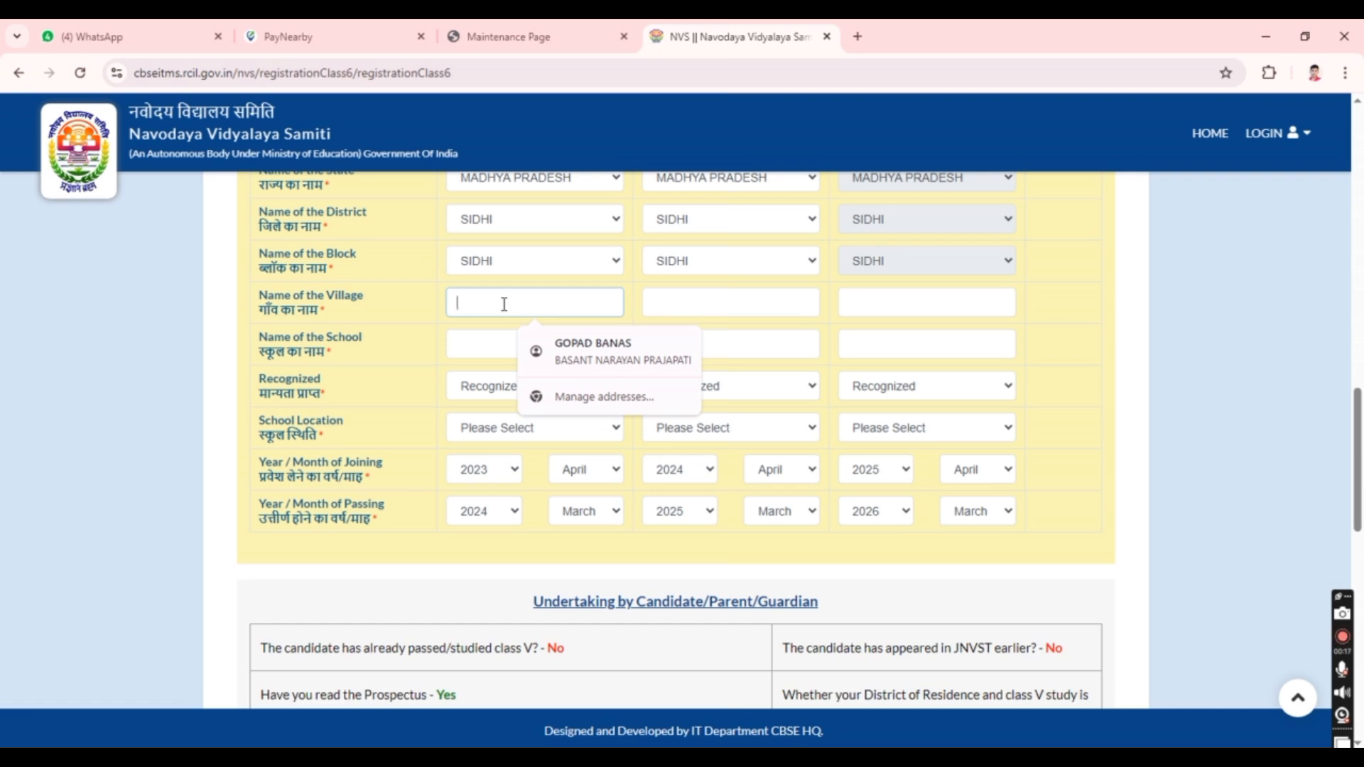
{"action": "scroll", "coordinate": [667, 296], "scroll_direction": "up", "scroll_amount": 2}
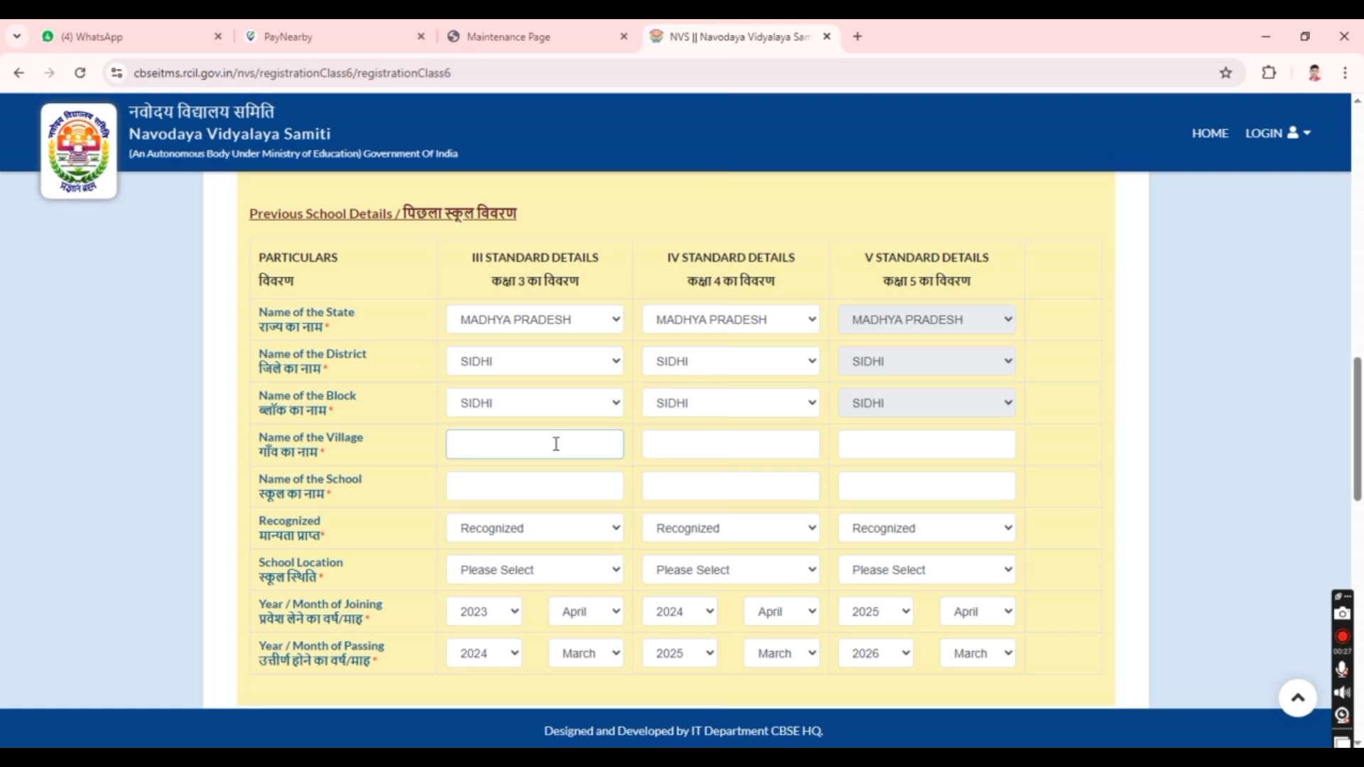
{"action": "left_click", "coordinate": [558, 444]}
{"action": "left_click", "coordinate": [691, 441]}
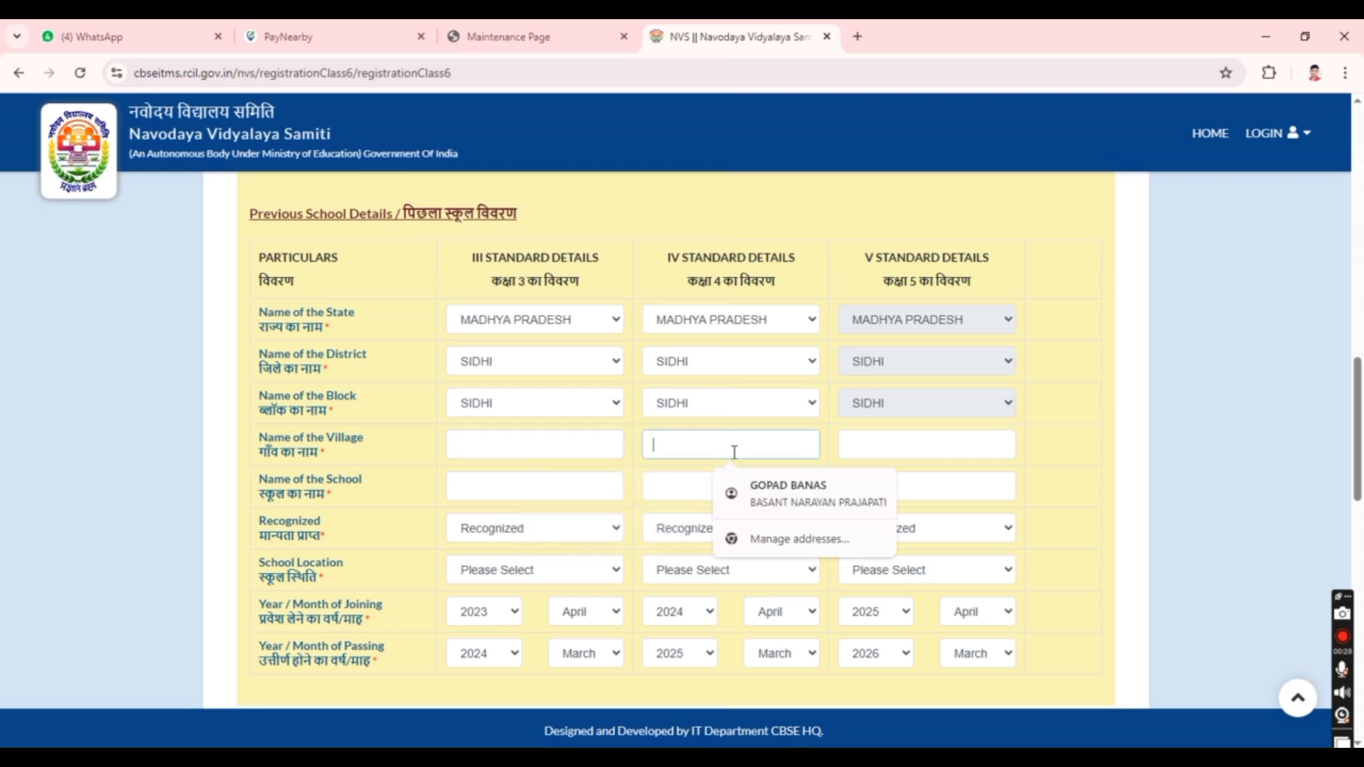
{"action": "left_click", "coordinate": [867, 447]}
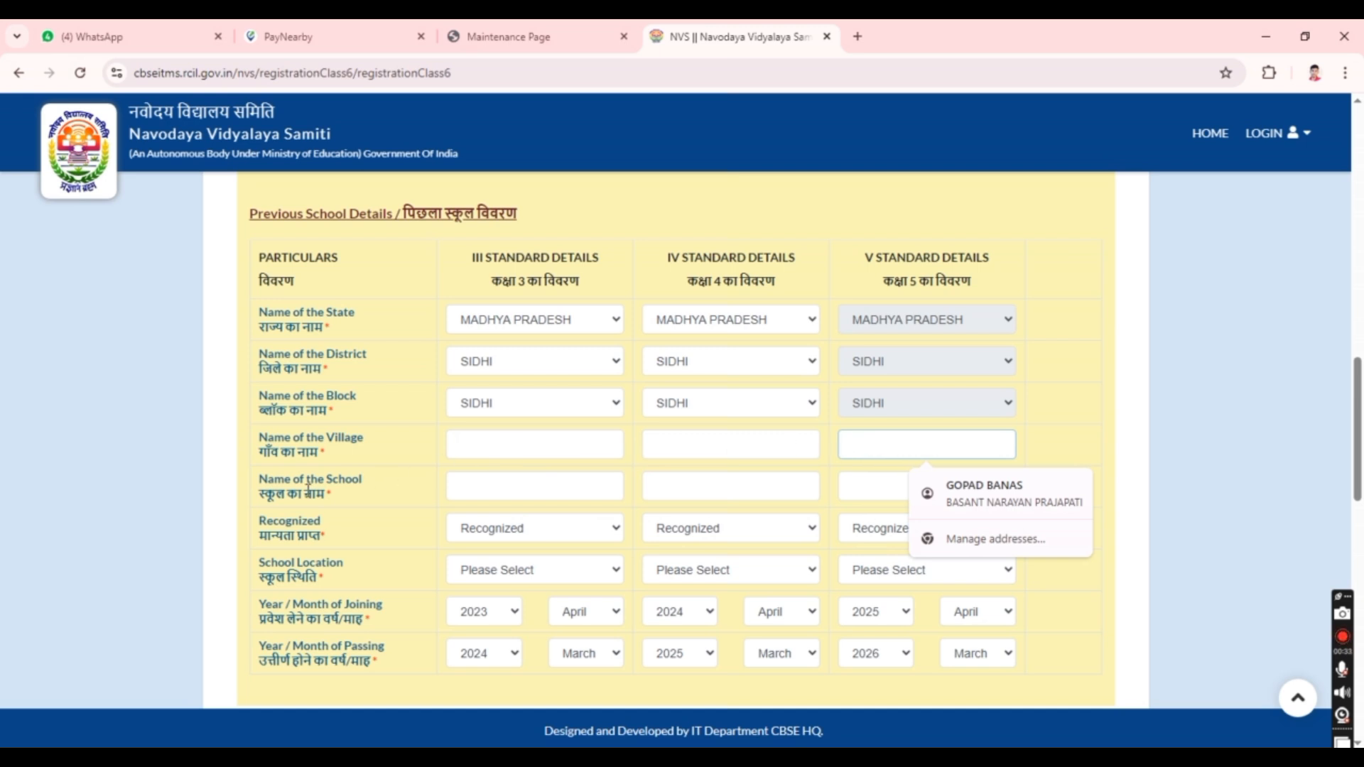
Examine the school name, recognition, school location and joining and passing date fields in the Previous School Details.
{"action": "left_click_drag", "start_coordinate": [260, 500], "coordinate": [435, 488]}
{"action": "left_click", "coordinate": [456, 483]}
{"action": "left_click", "coordinate": [704, 482]}
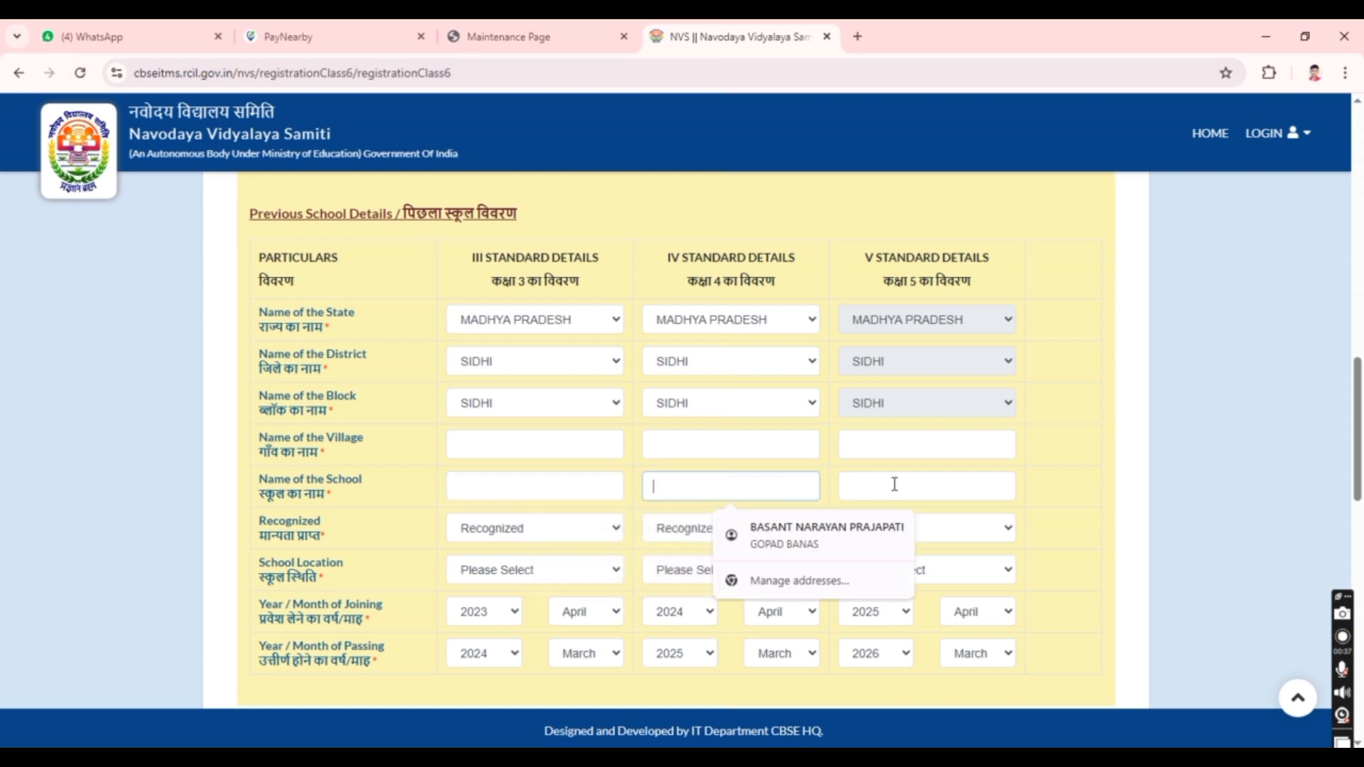
{"action": "left_click", "coordinate": [892, 484]}
{"action": "scroll", "coordinate": [672, 481], "scroll_direction": "down", "scroll_amount": 2}
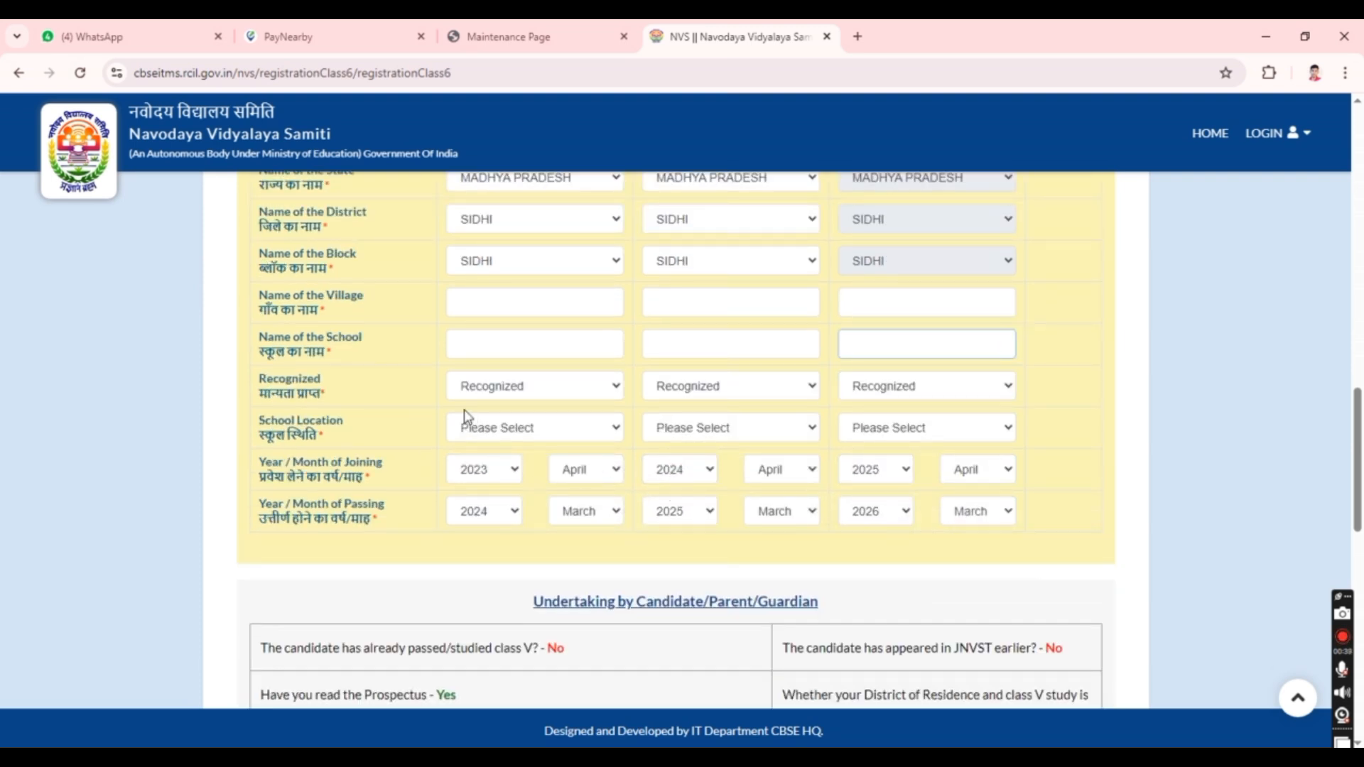
{"action": "scroll", "coordinate": [543, 426], "scroll_direction": "up", "scroll_amount": 2}
{"action": "left_click", "coordinate": [518, 536]}
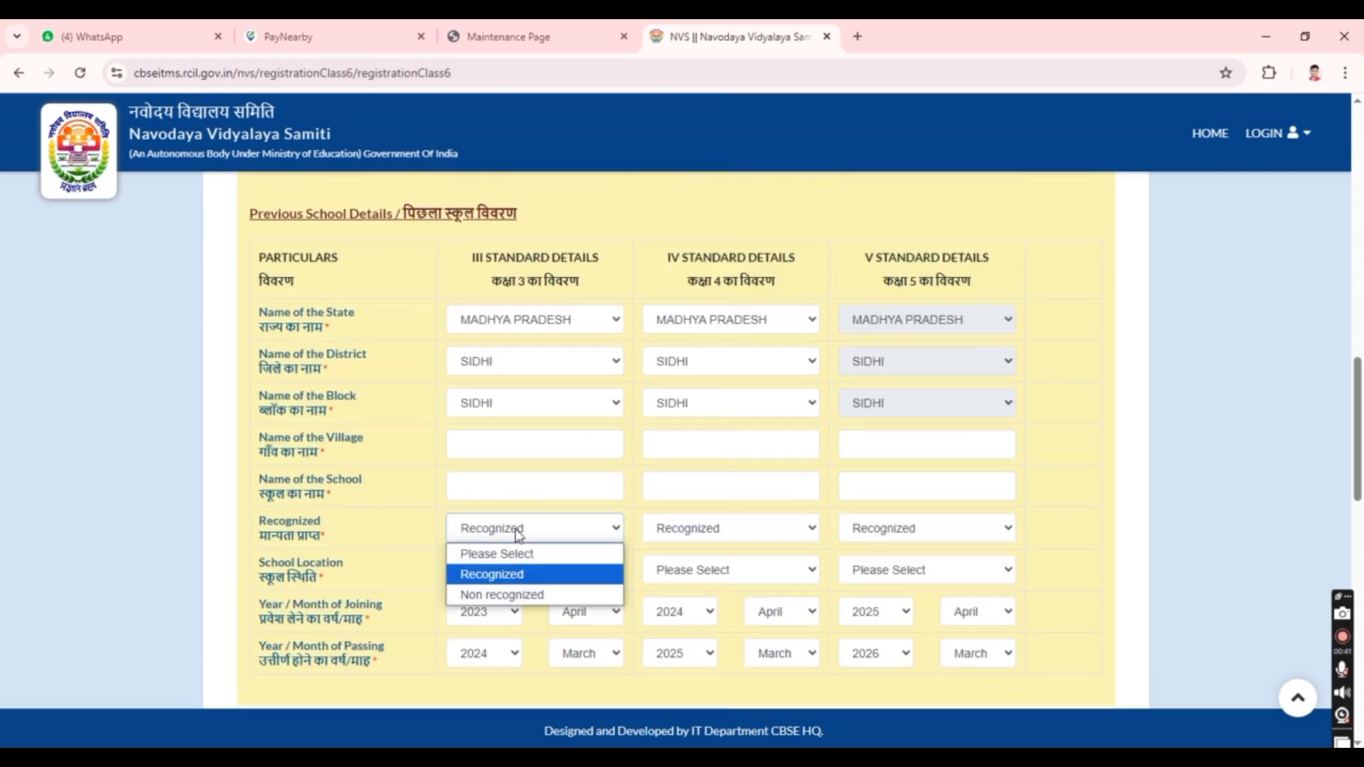
{"action": "left_click", "coordinate": [518, 536]}
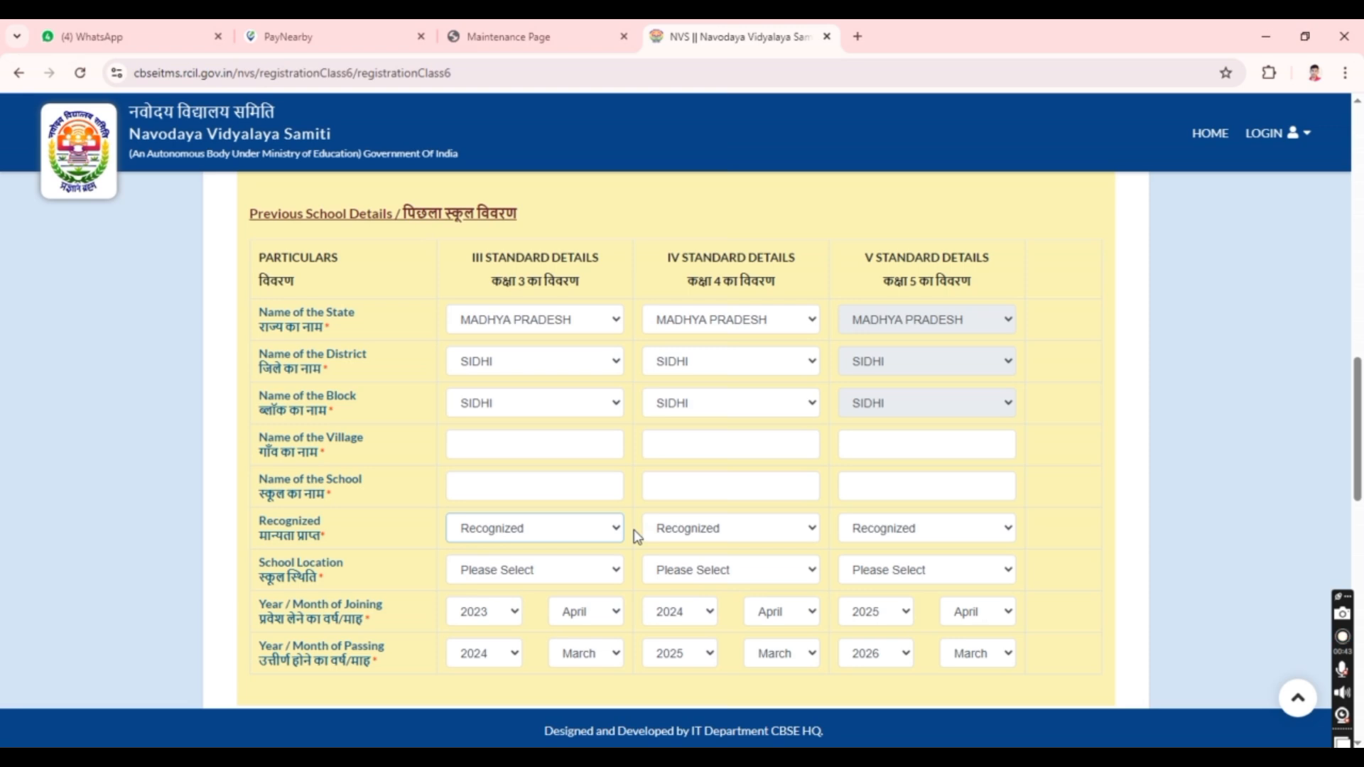
{"action": "scroll", "coordinate": [638, 535], "scroll_direction": "down", "scroll_amount": 2}
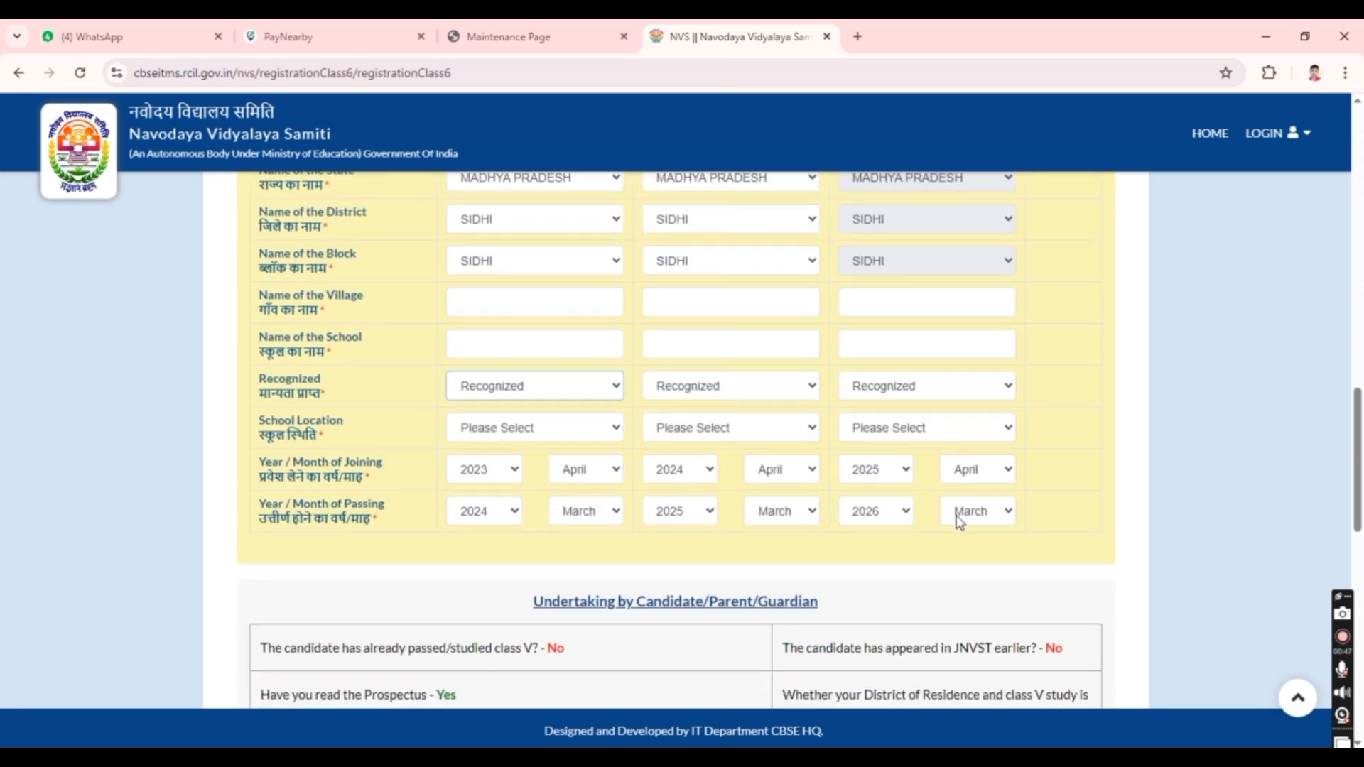
Review the undertaking and the upload requirements for the candidate's photo, candidate's signature, parent's signature and category certificate.
{"action": "scroll", "coordinate": [883, 548], "scroll_direction": "down", "scroll_amount": 6}
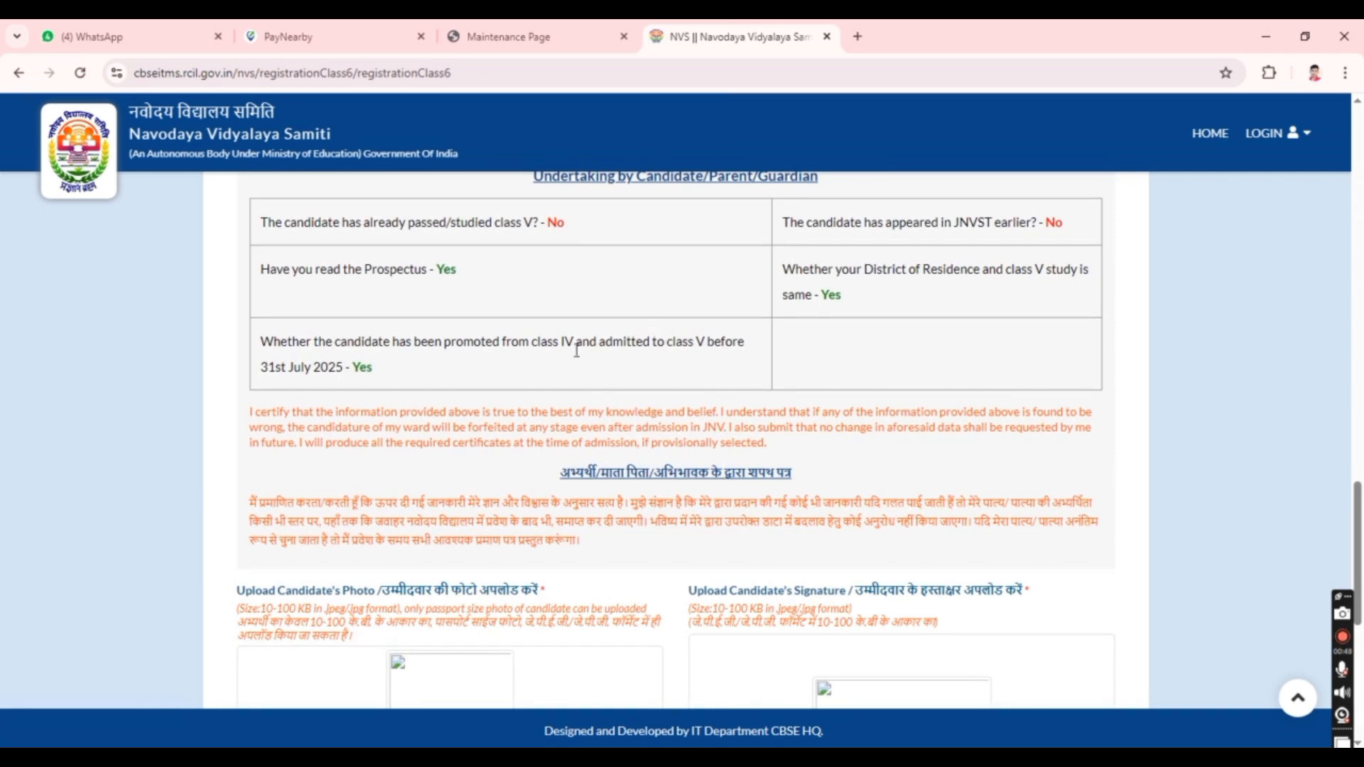
{"action": "scroll", "coordinate": [577, 350], "scroll_direction": "down", "scroll_amount": 6}
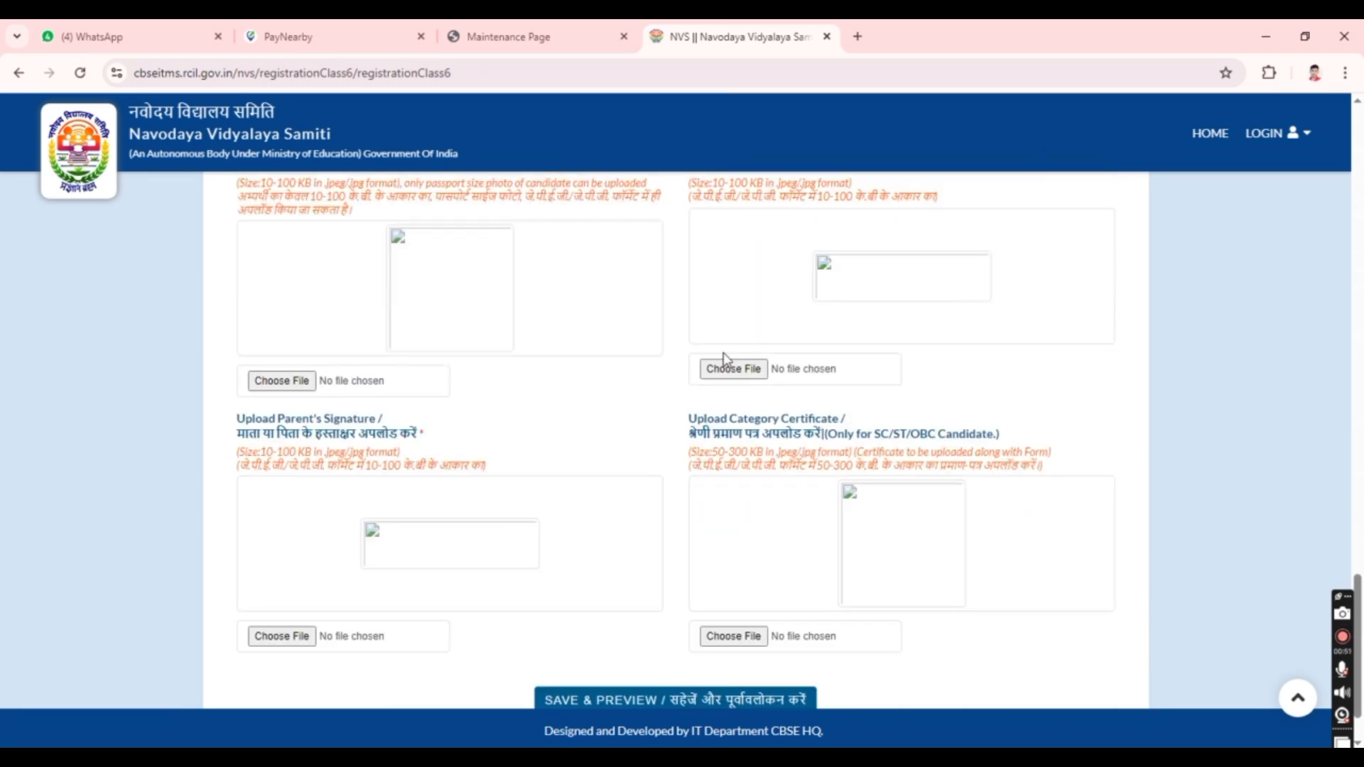
{"action": "scroll", "coordinate": [725, 359], "scroll_direction": "up", "scroll_amount": 2}
{"action": "left_click_drag", "start_coordinate": [449, 306], "coordinate": [568, 316]}
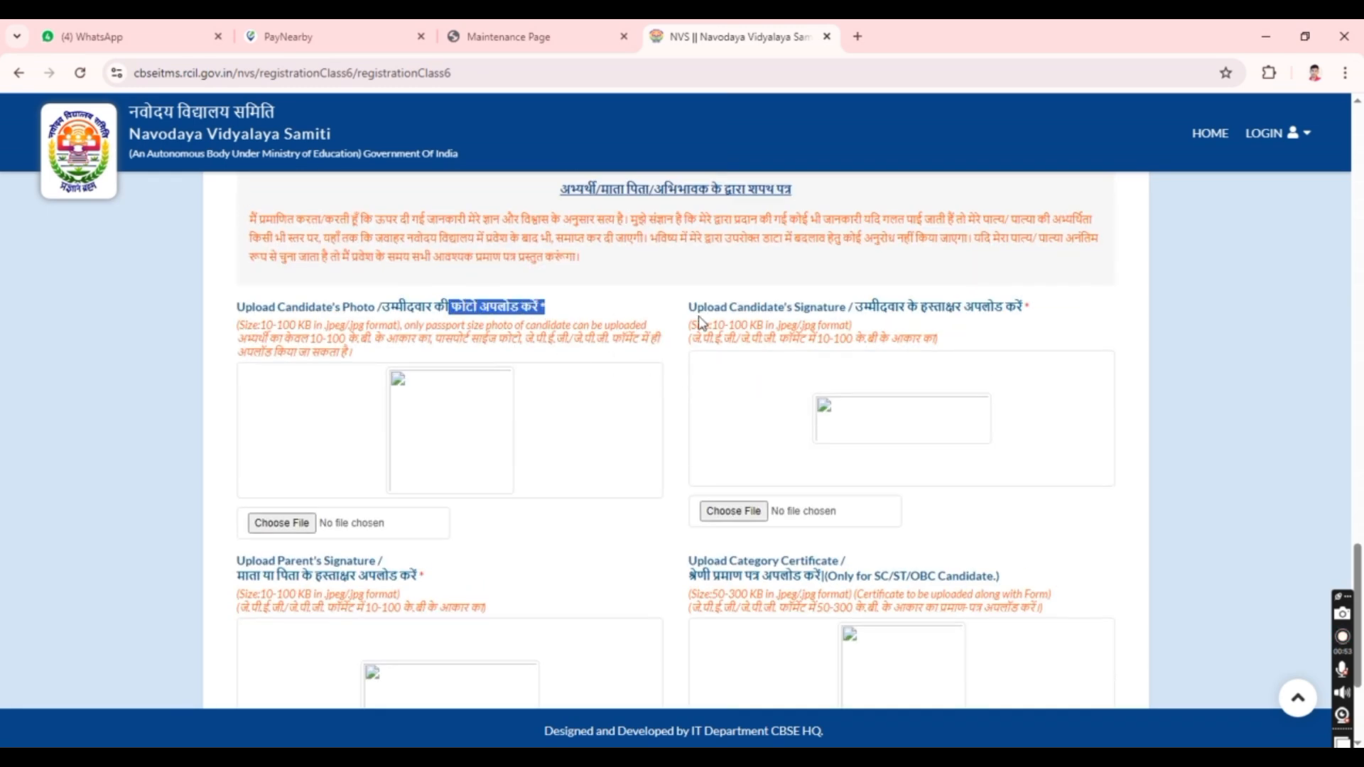
{"action": "left_click_drag", "start_coordinate": [860, 315], "coordinate": [991, 315]}
{"action": "scroll", "coordinate": [601, 433], "scroll_direction": "down", "scroll_amount": 2}
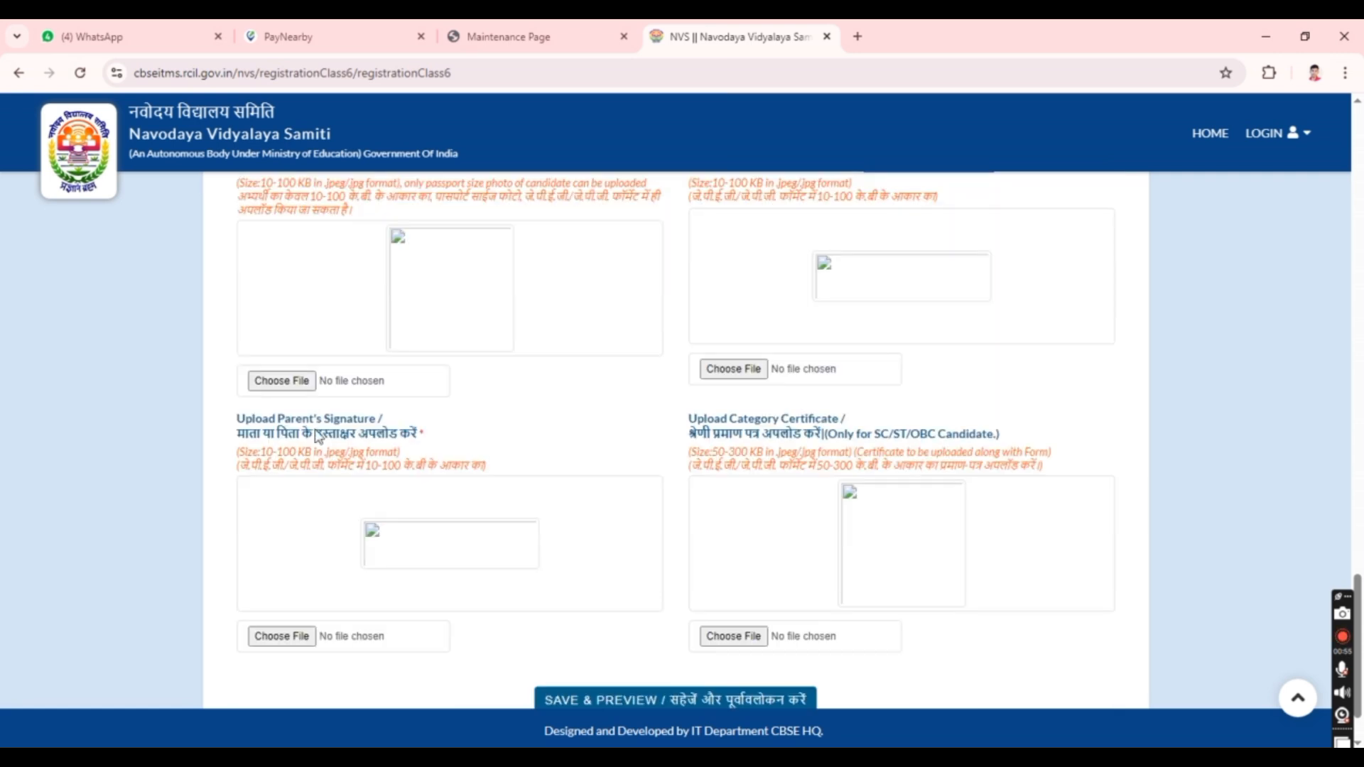
{"action": "left_click_drag", "start_coordinate": [268, 436], "coordinate": [426, 443]}
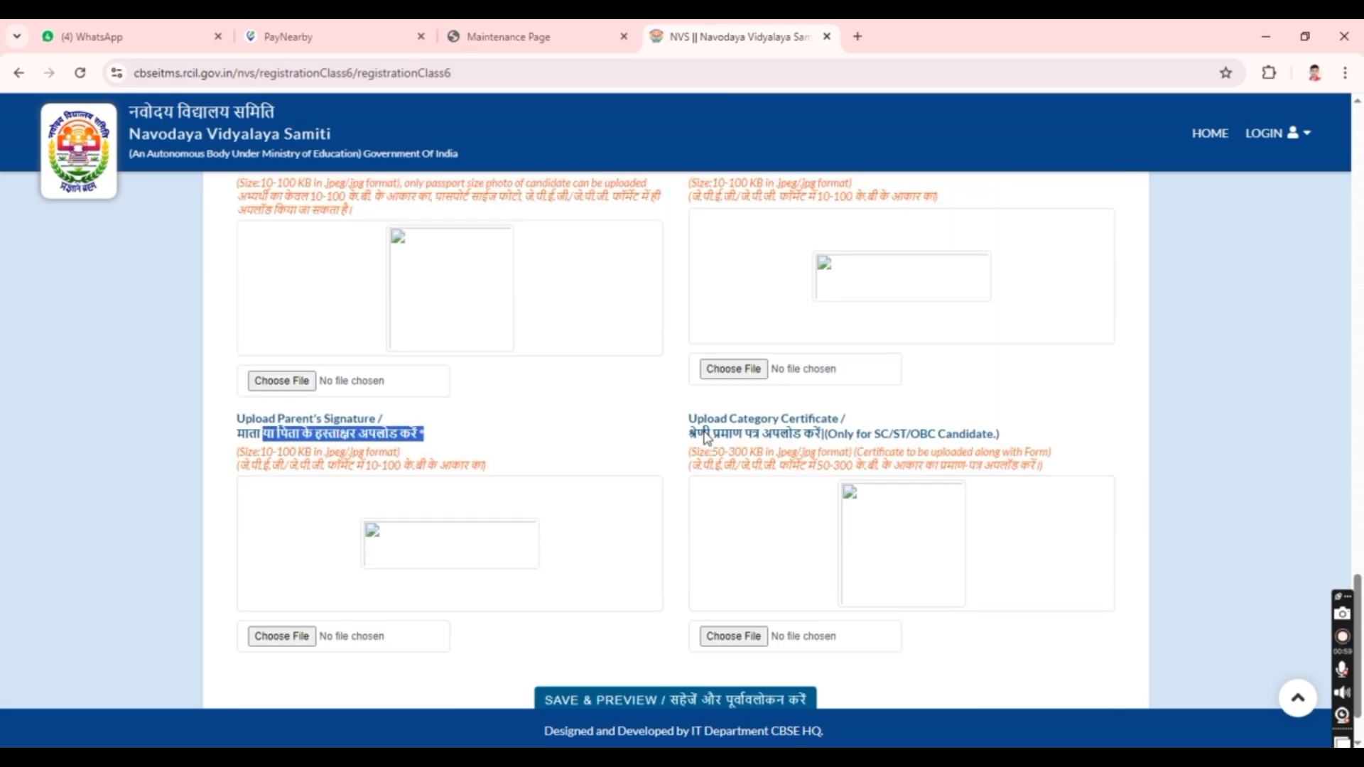
{"action": "left_click_drag", "start_coordinate": [706, 437], "coordinate": [901, 440]}
{"action": "scroll", "coordinate": [554, 463], "scroll_direction": "down", "scroll_amount": 1}
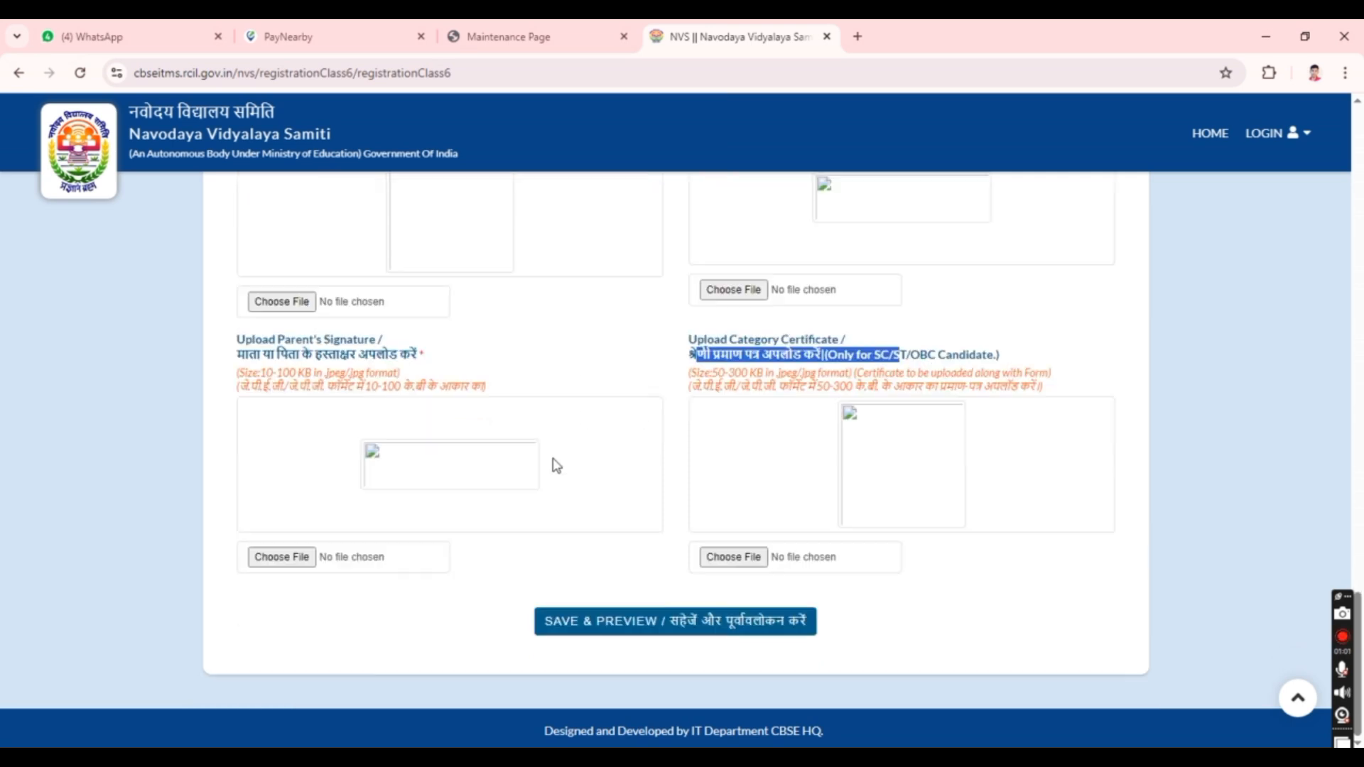